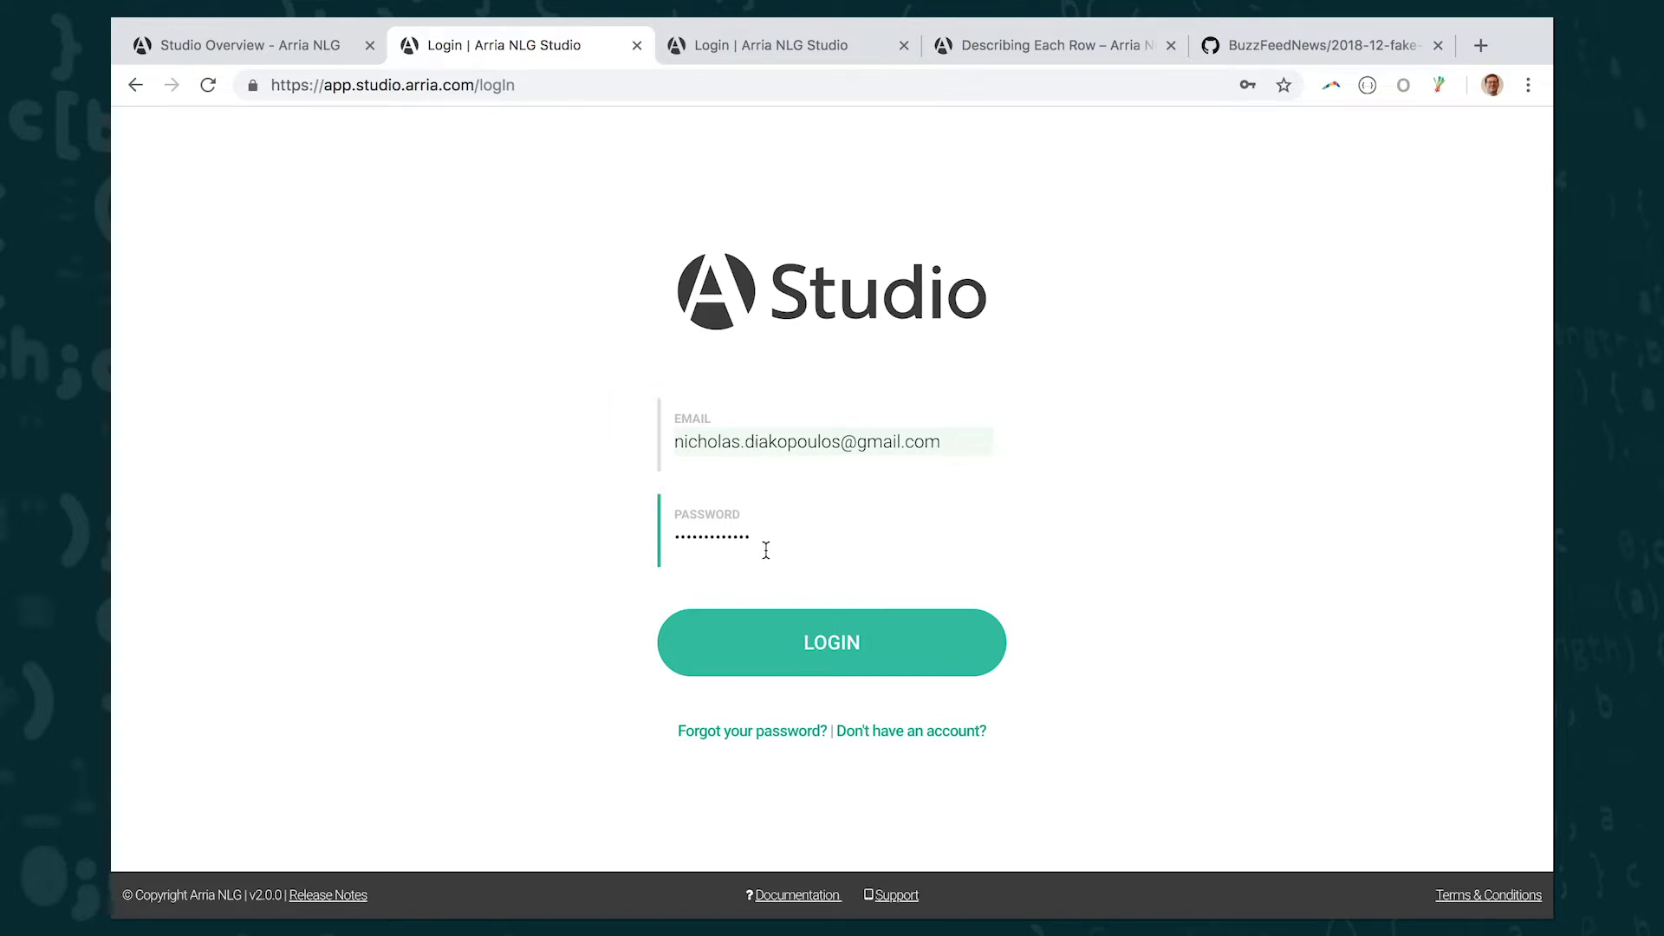
Step: Log in to the Arria NLG Studio account
left_click(812, 669)
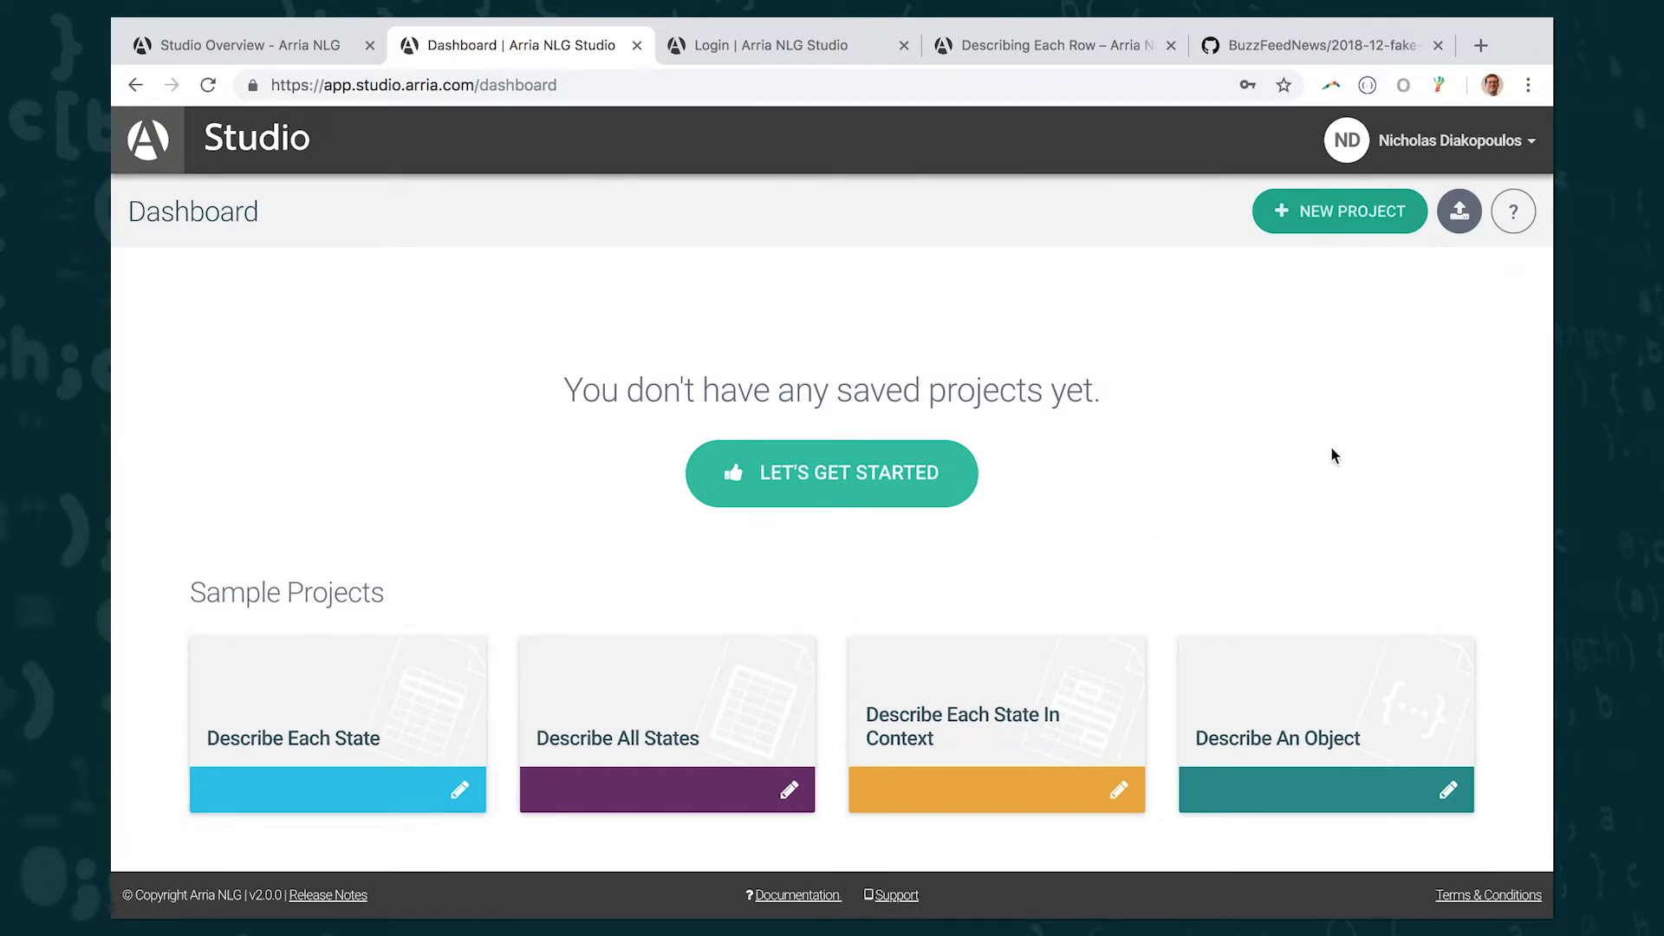
Step: Start a new project and pick the Describe each row project type
left_click(1357, 216)
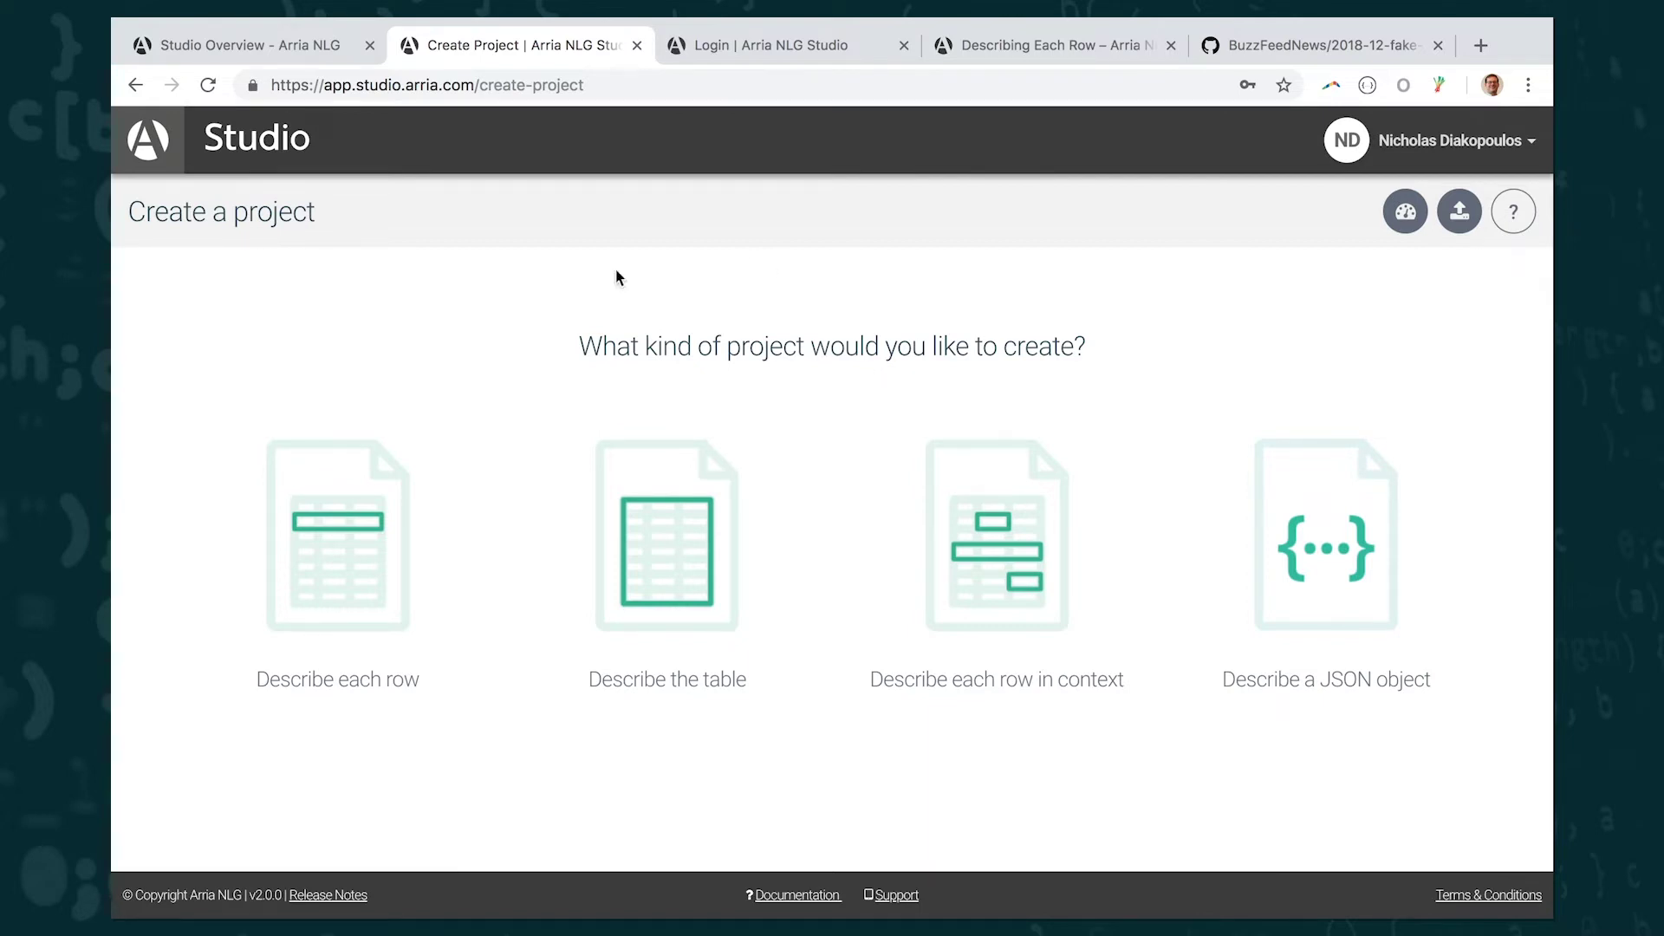
mouse_move(379, 520)
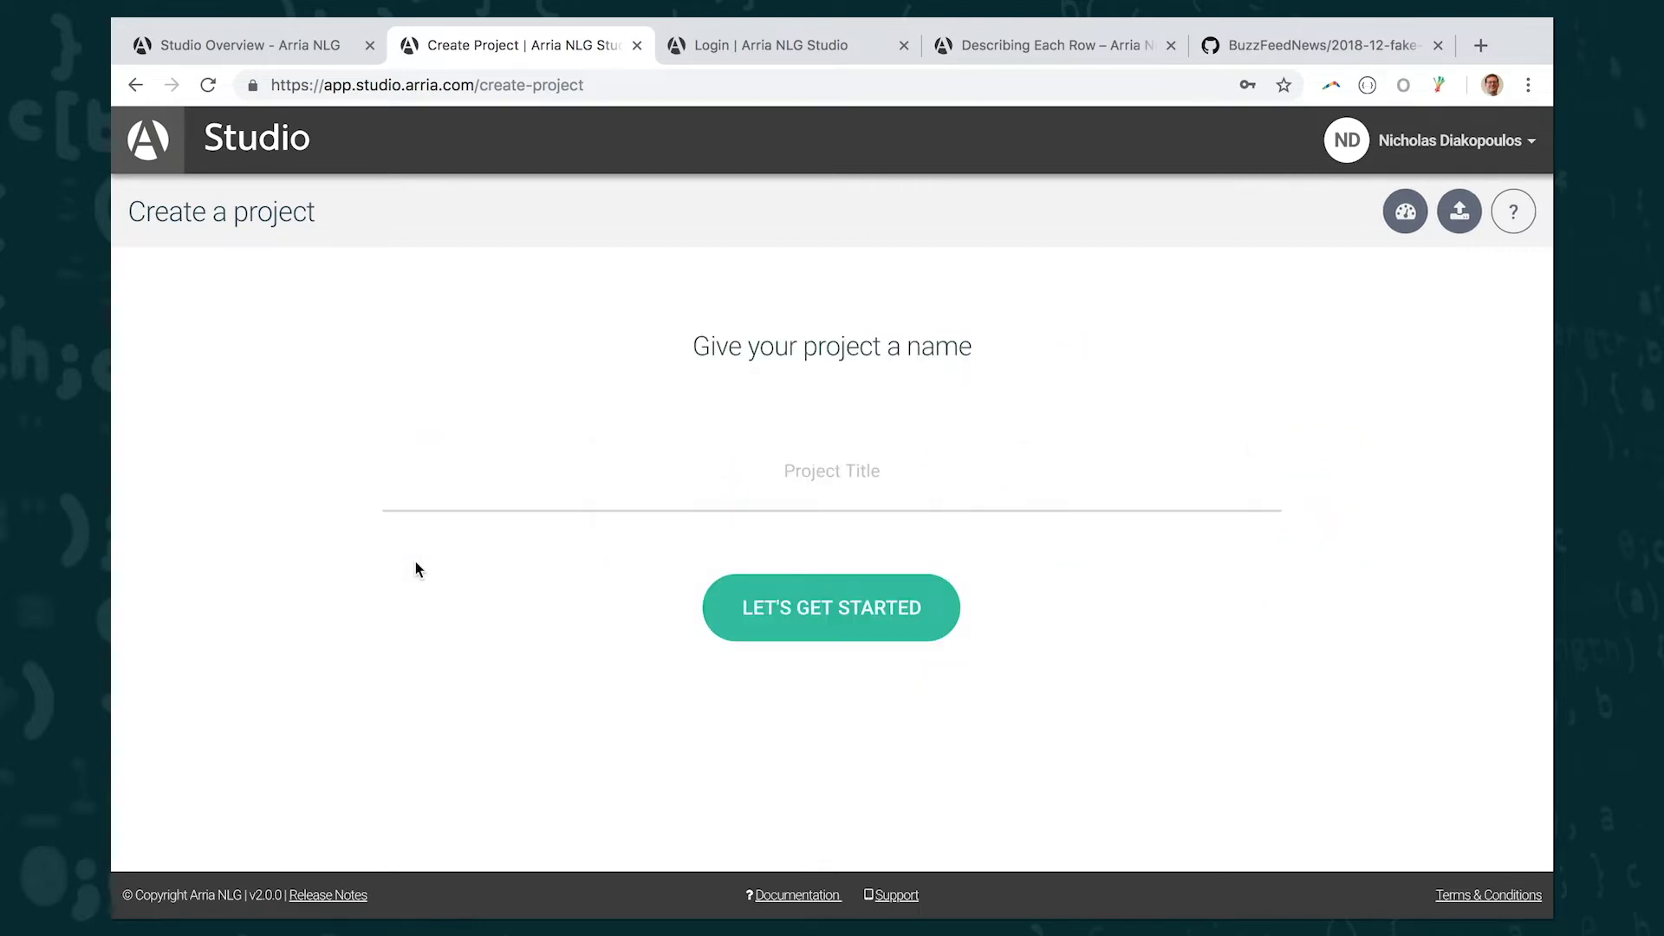
Step: Create the project titled arria-demo, then bring up the BuzzFeedNews repository tab
left_click(875, 481)
left_click(875, 481)
type("arr")
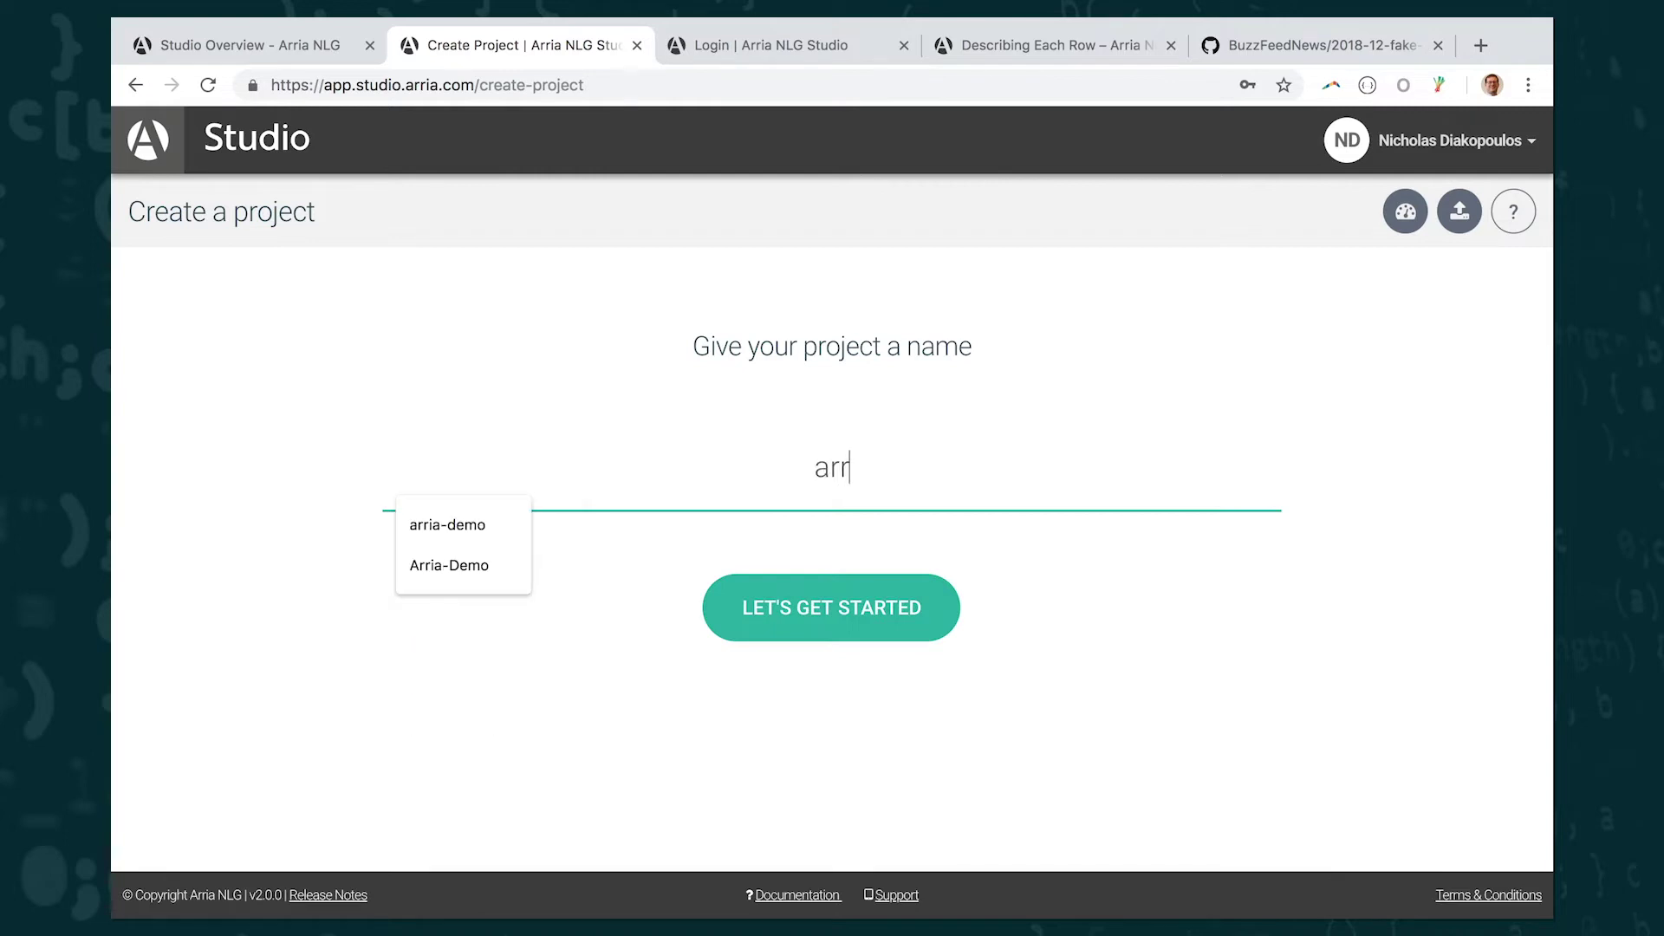
type("ia-demo")
left_click(848, 613)
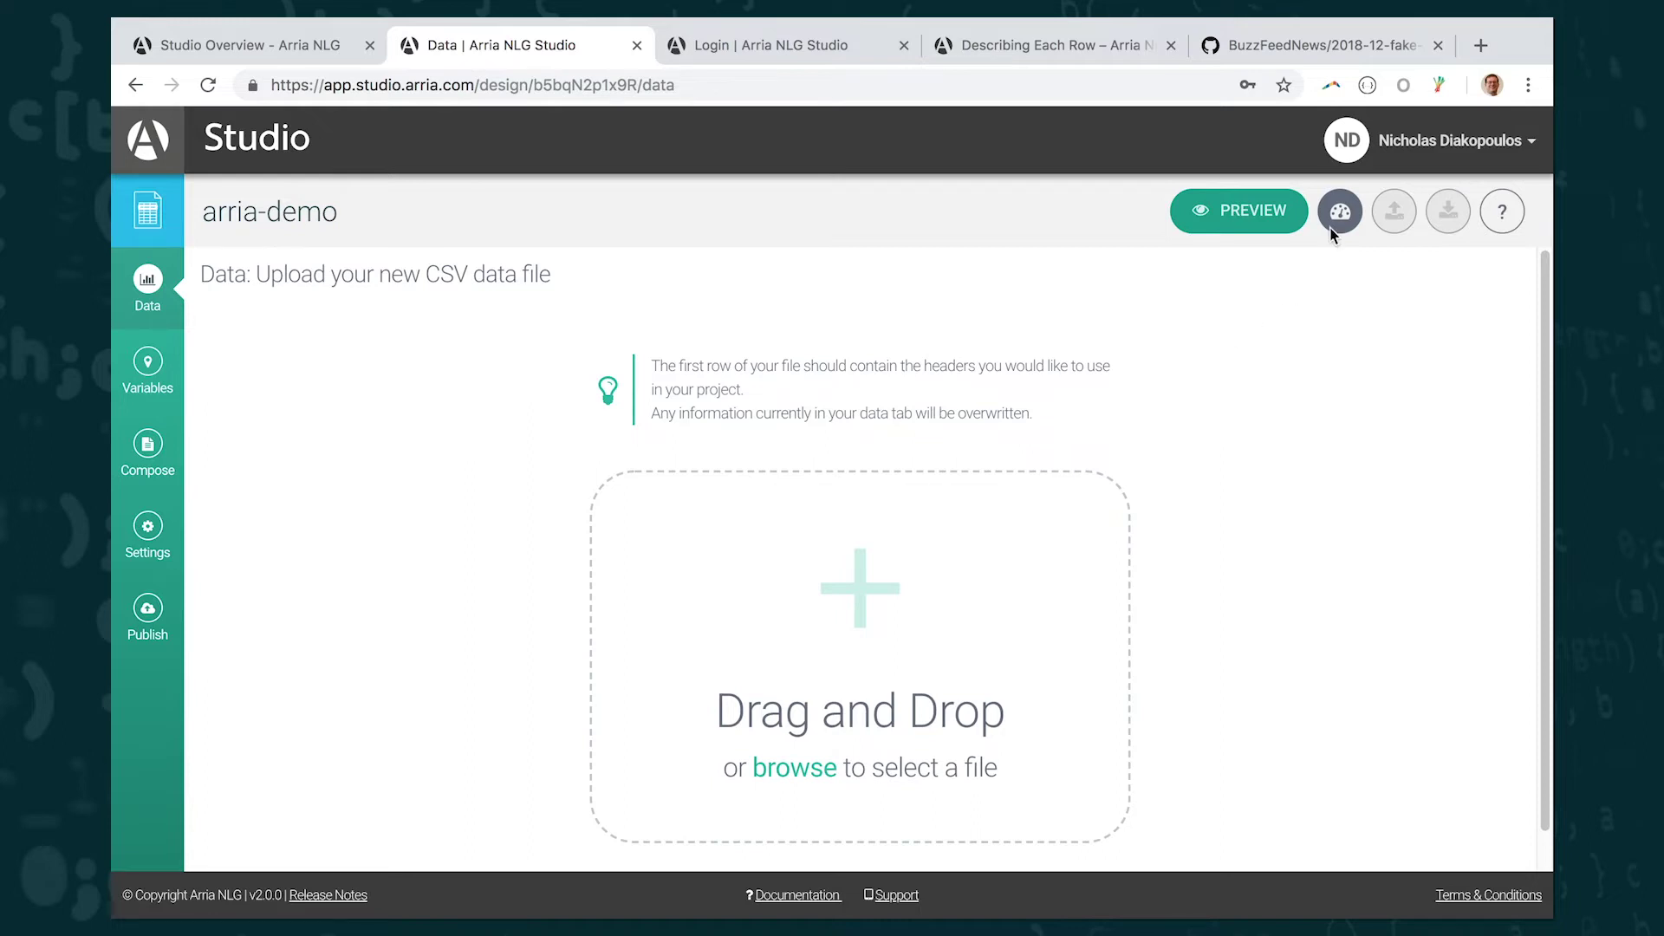
left_click(1341, 43)
scroll(1416, 373, "up", 15)
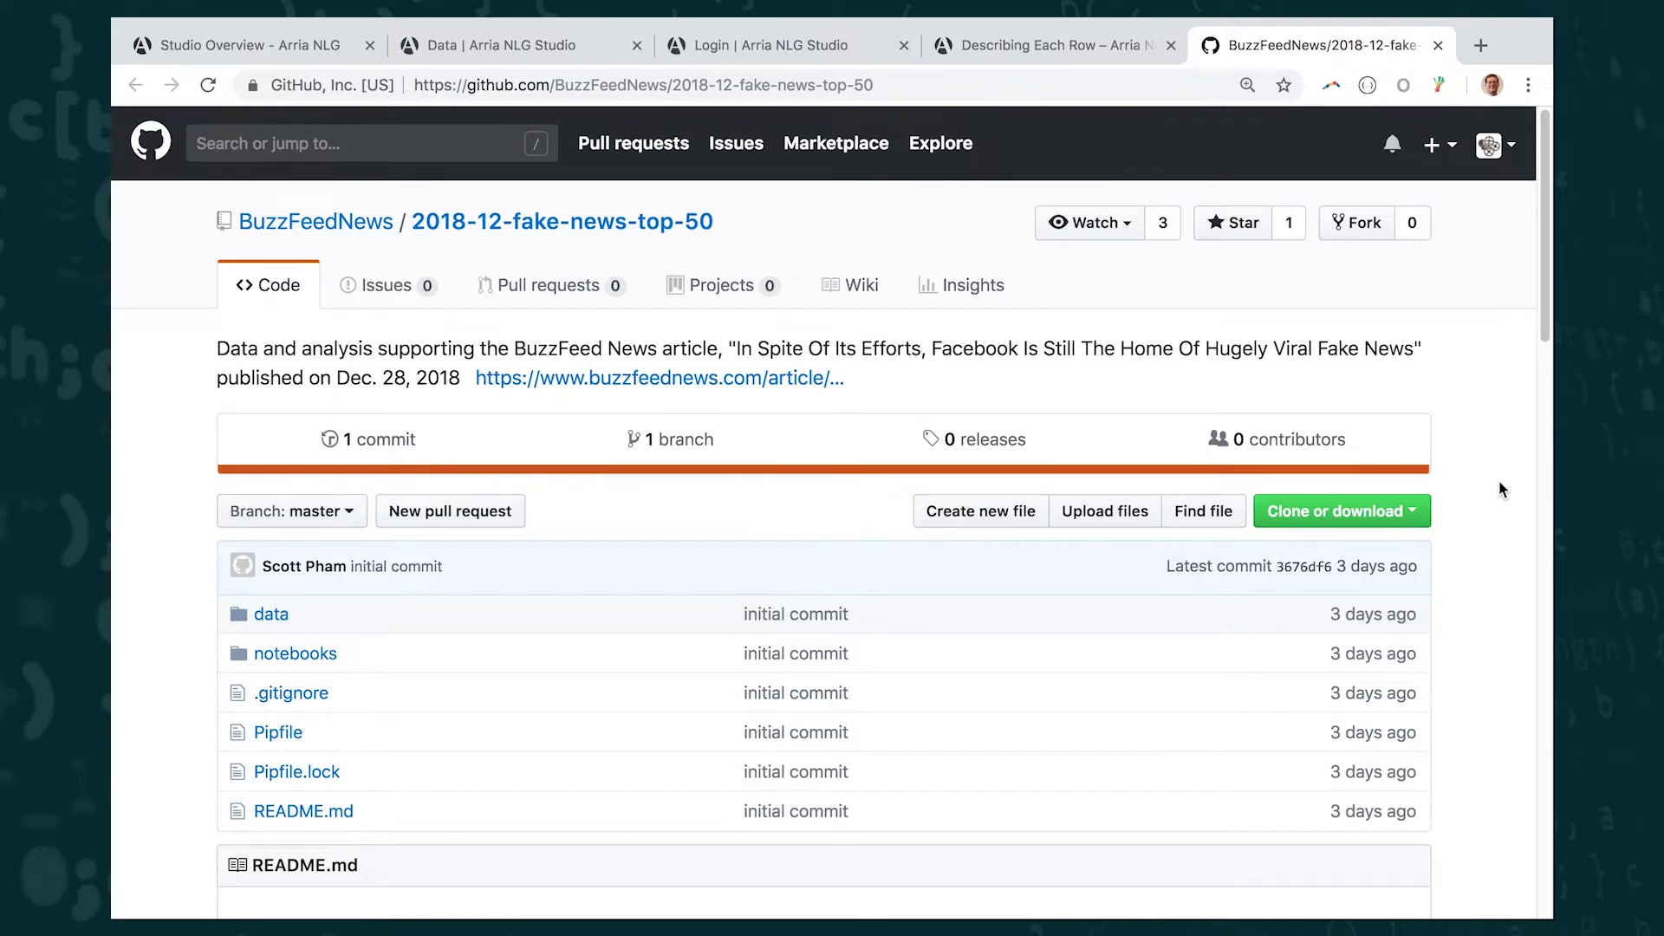
scroll(1502, 490, "down", 3)
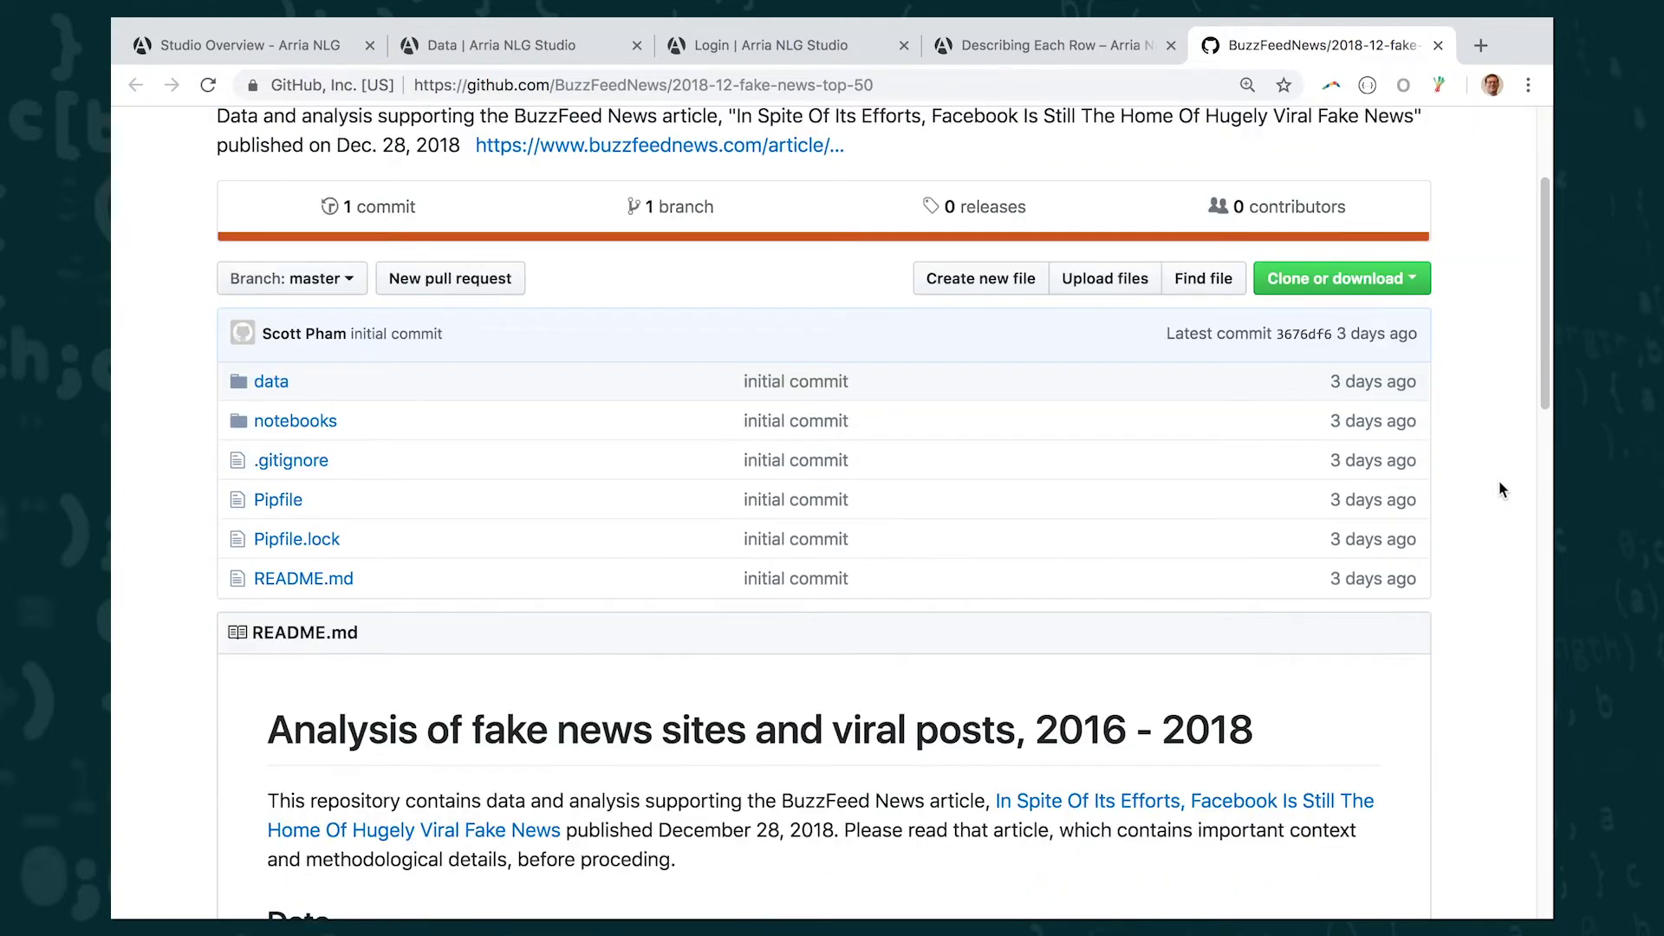
scroll(1502, 490, "down", 8)
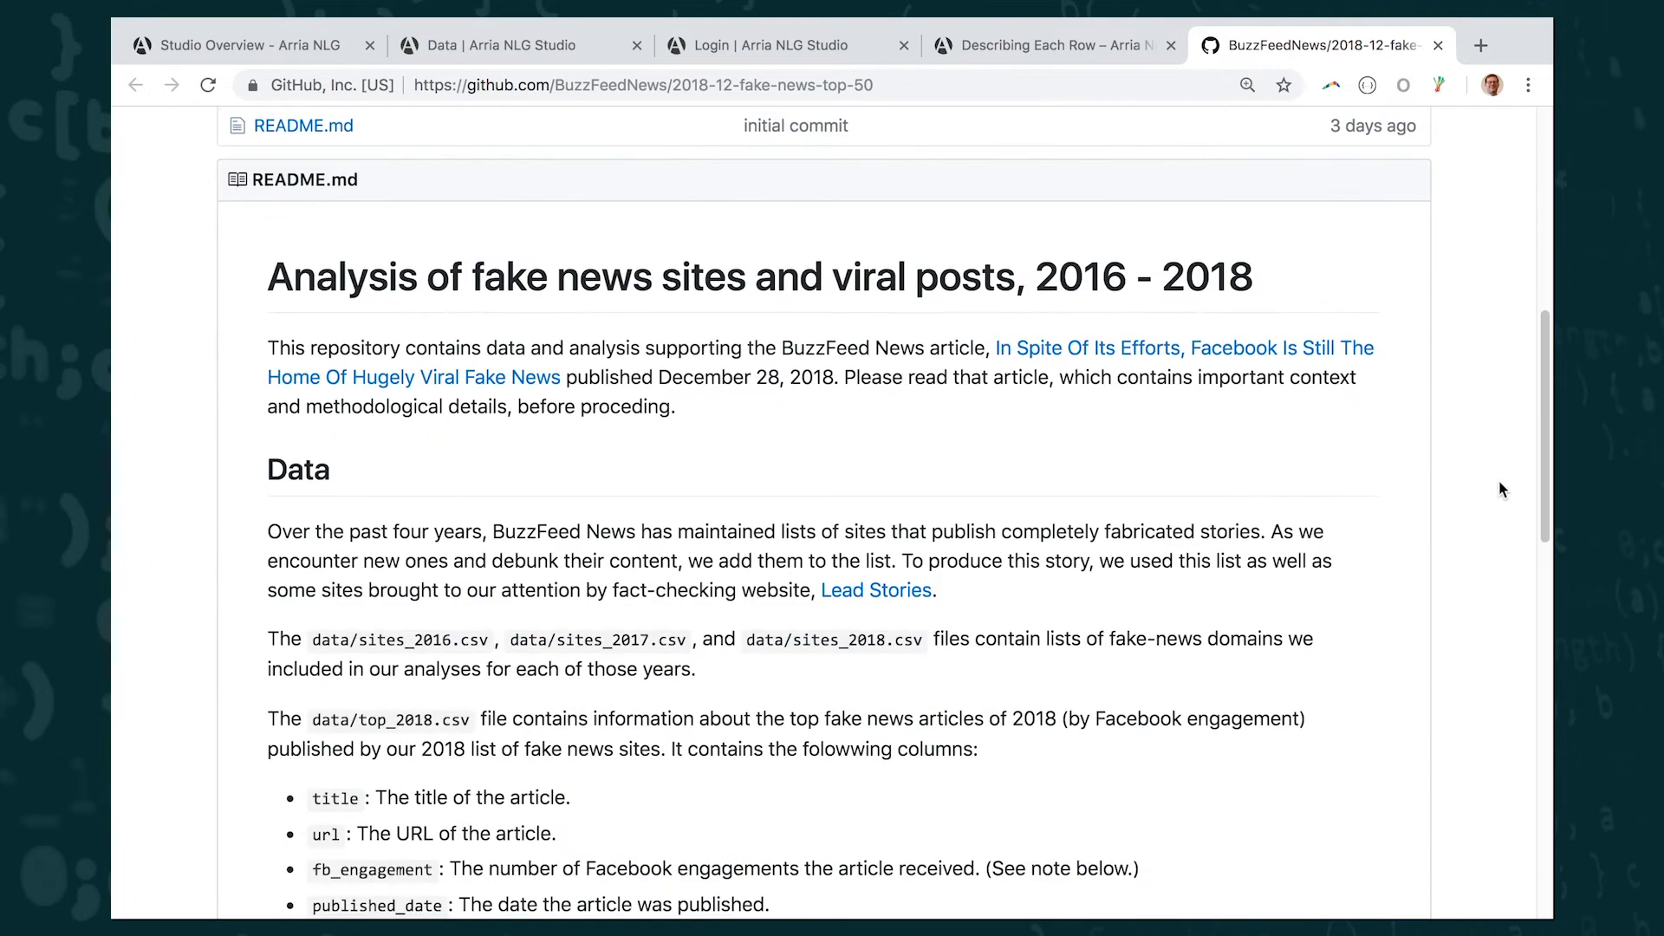
scroll(1501, 490, "down", 1)
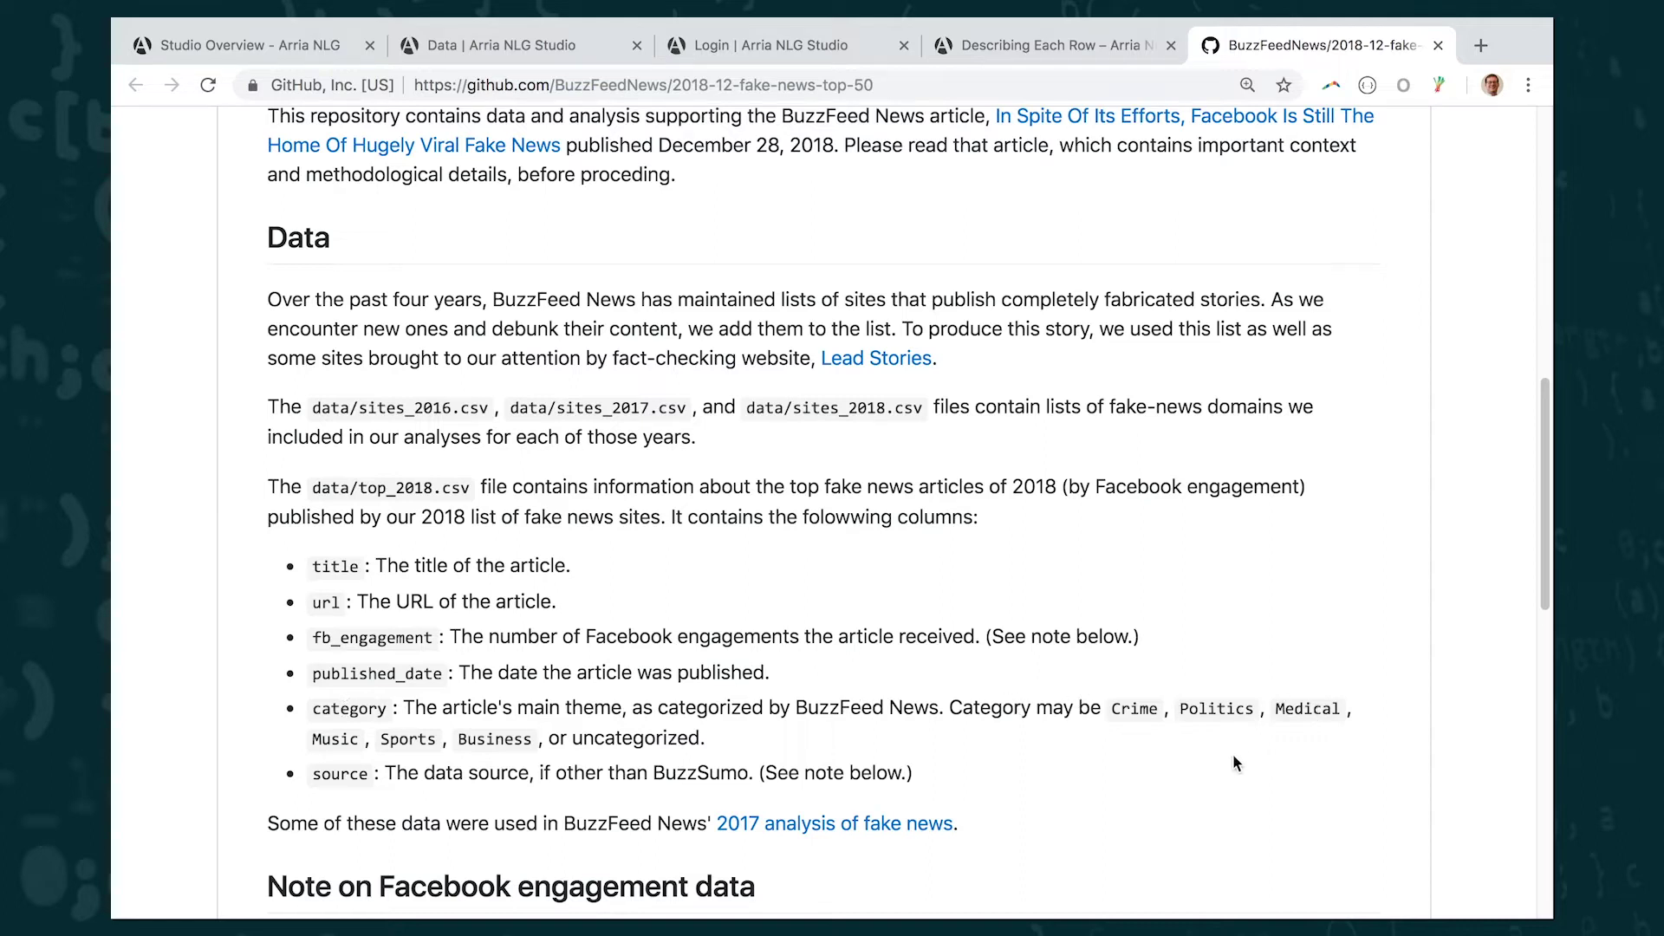
scroll(1062, 753, "down", 2)
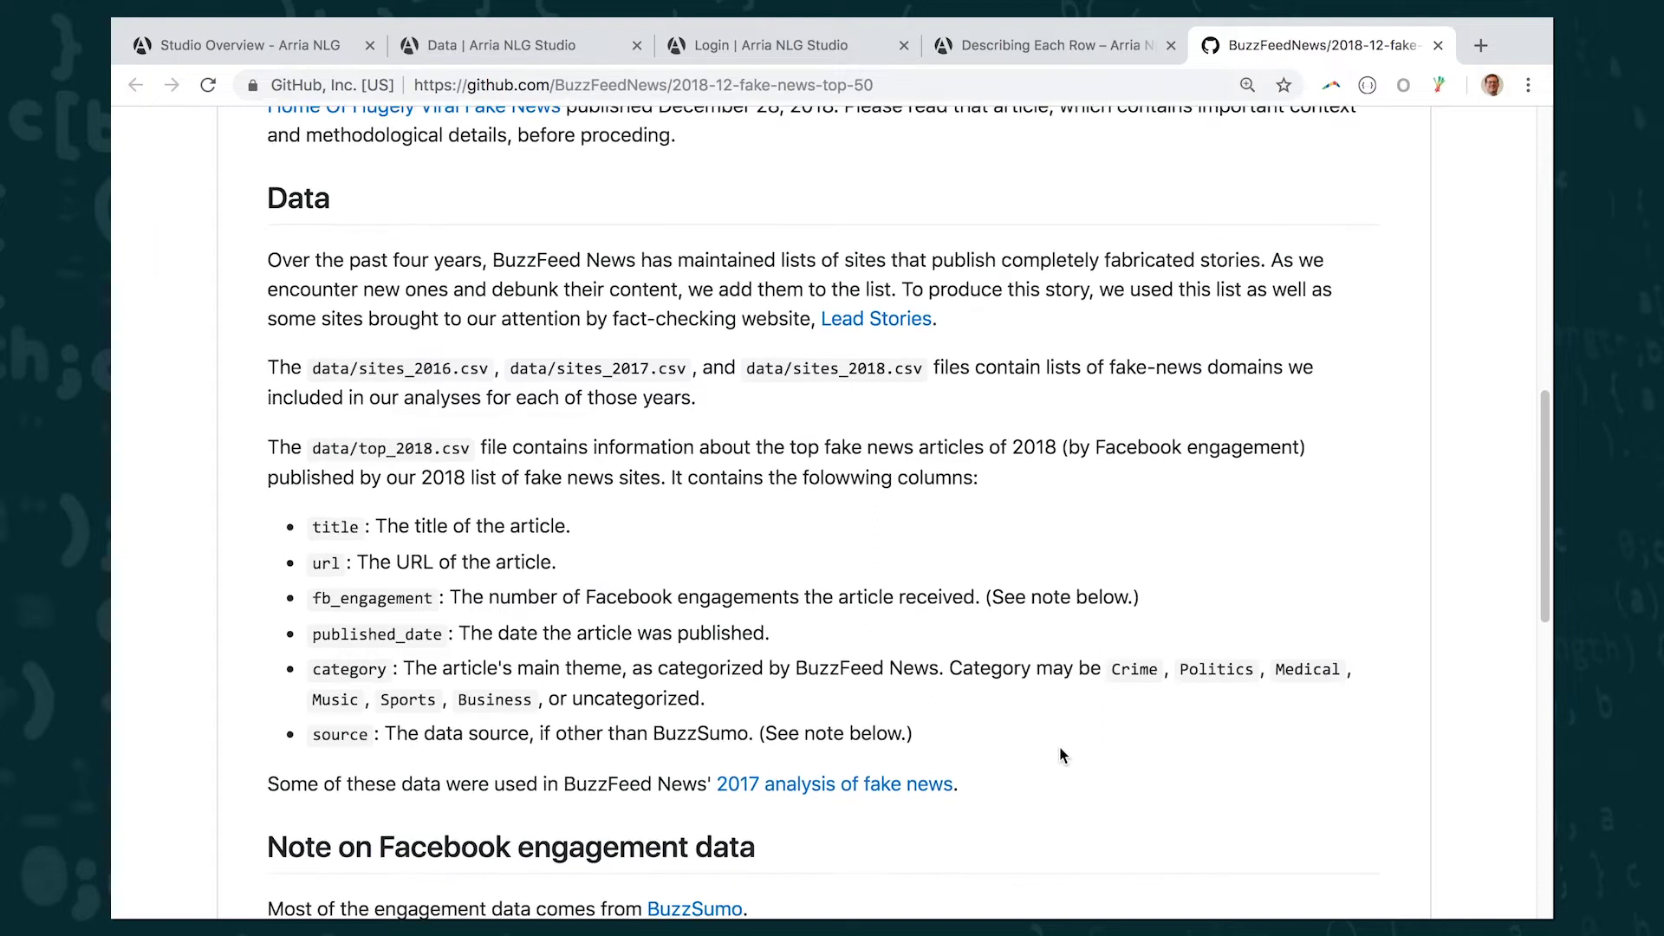
scroll(1060, 754, "up", 1)
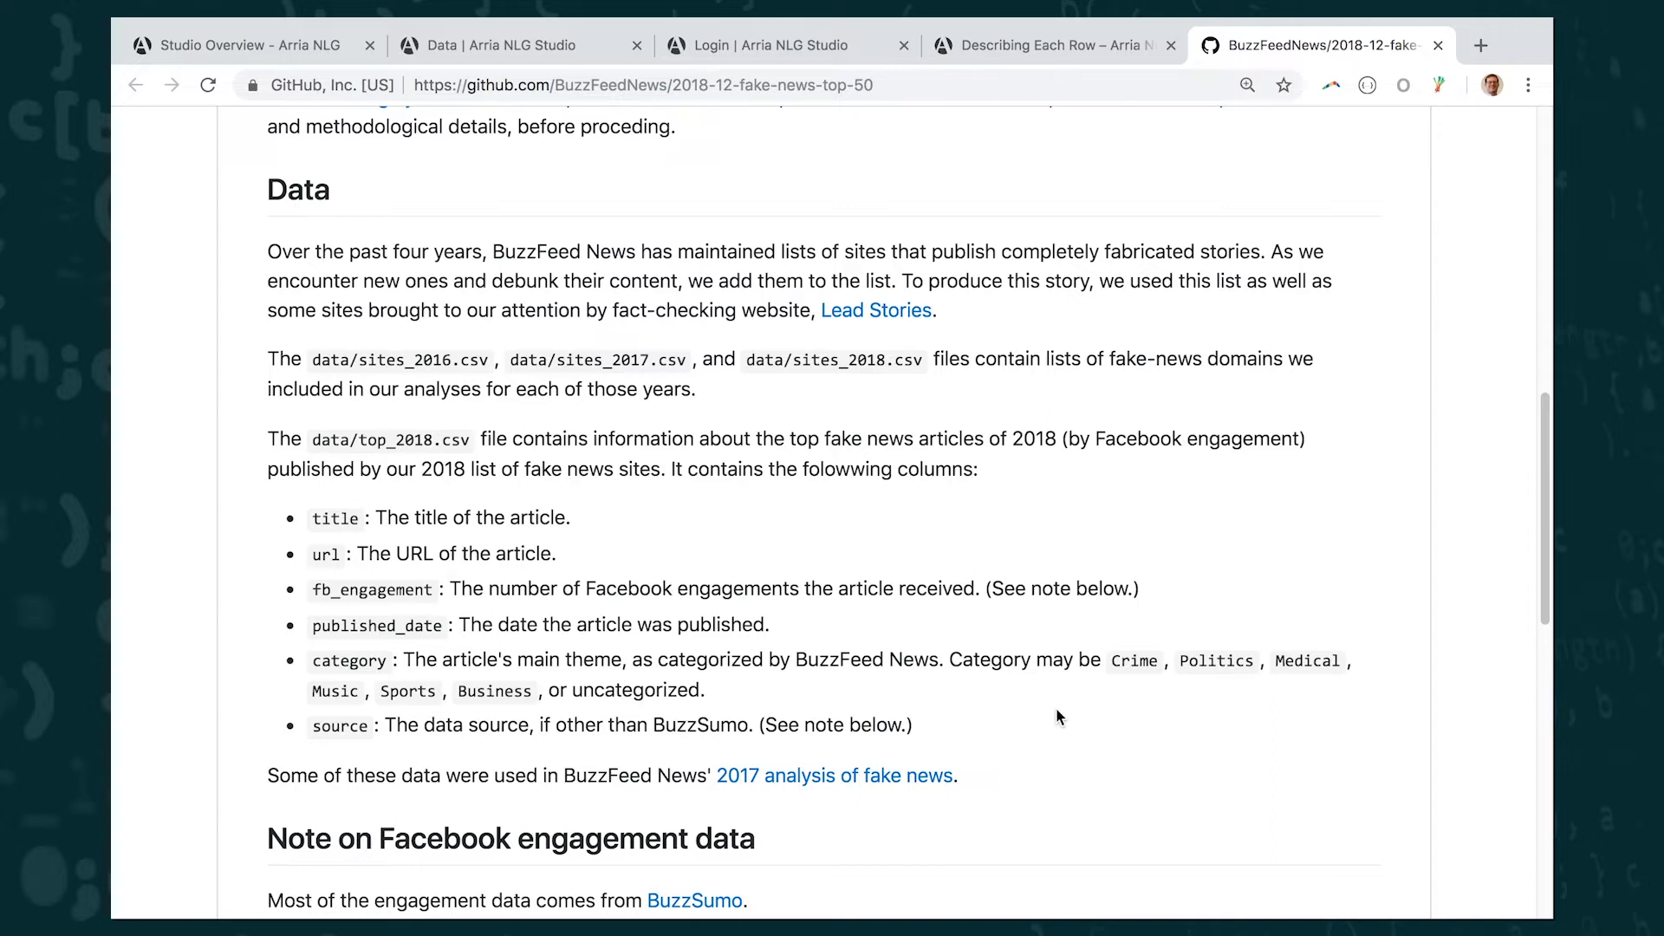
scroll(1210, 609, "up", 10)
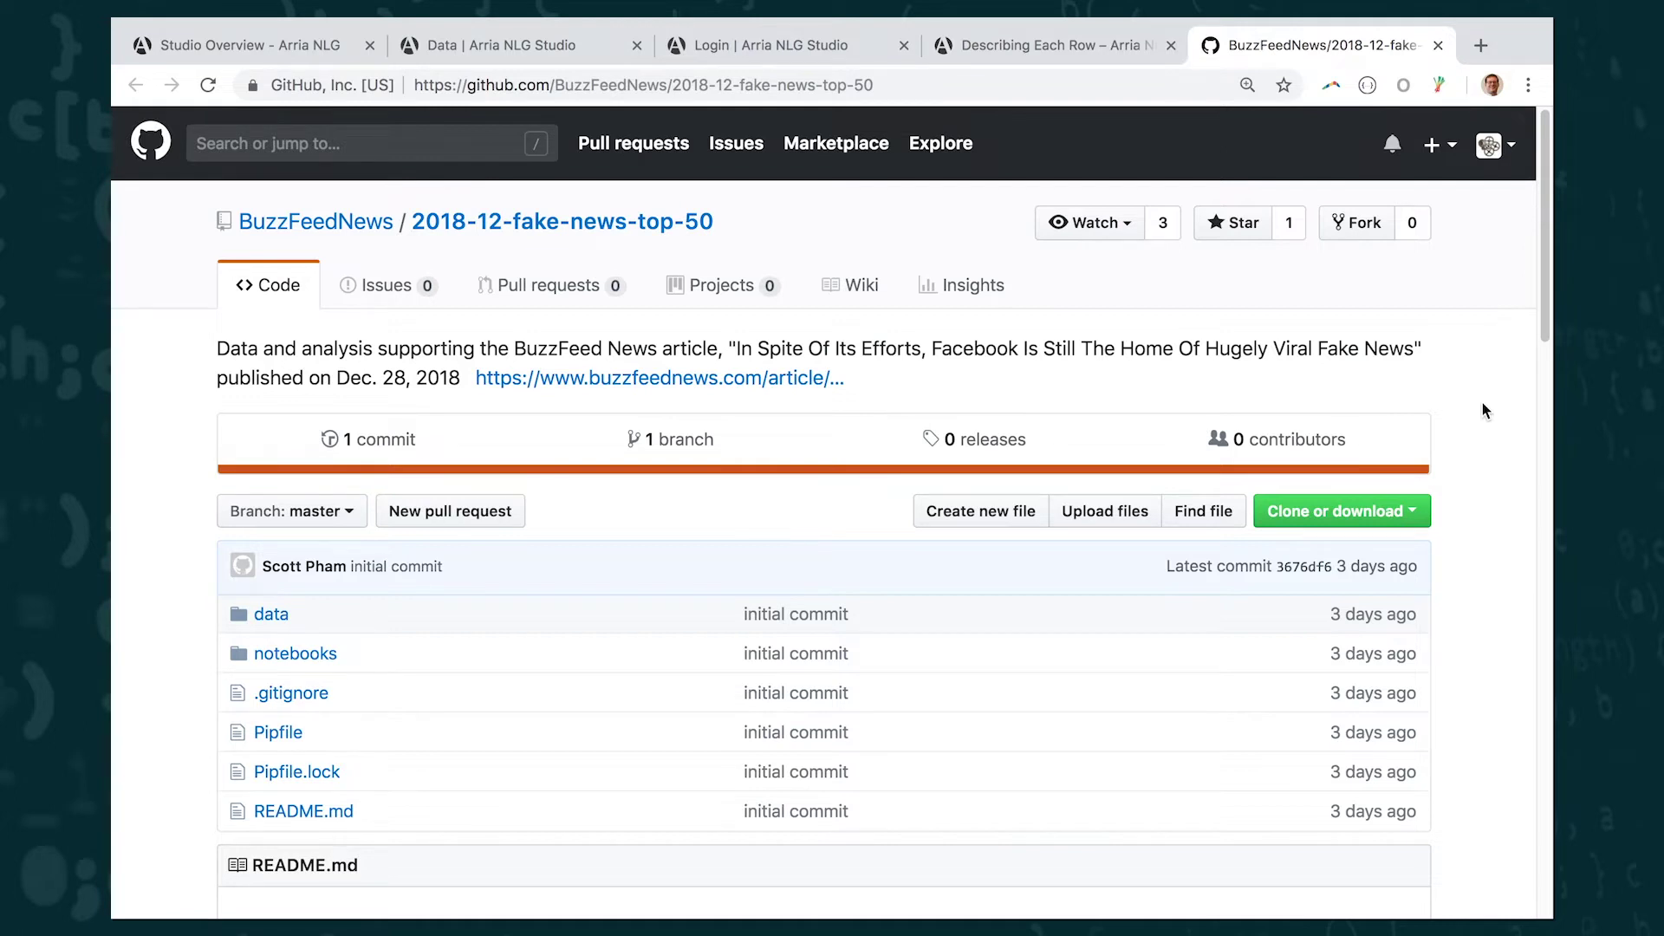
Step: Drop the CSV data file into the arria-demo project's upload zone
left_click(560, 44)
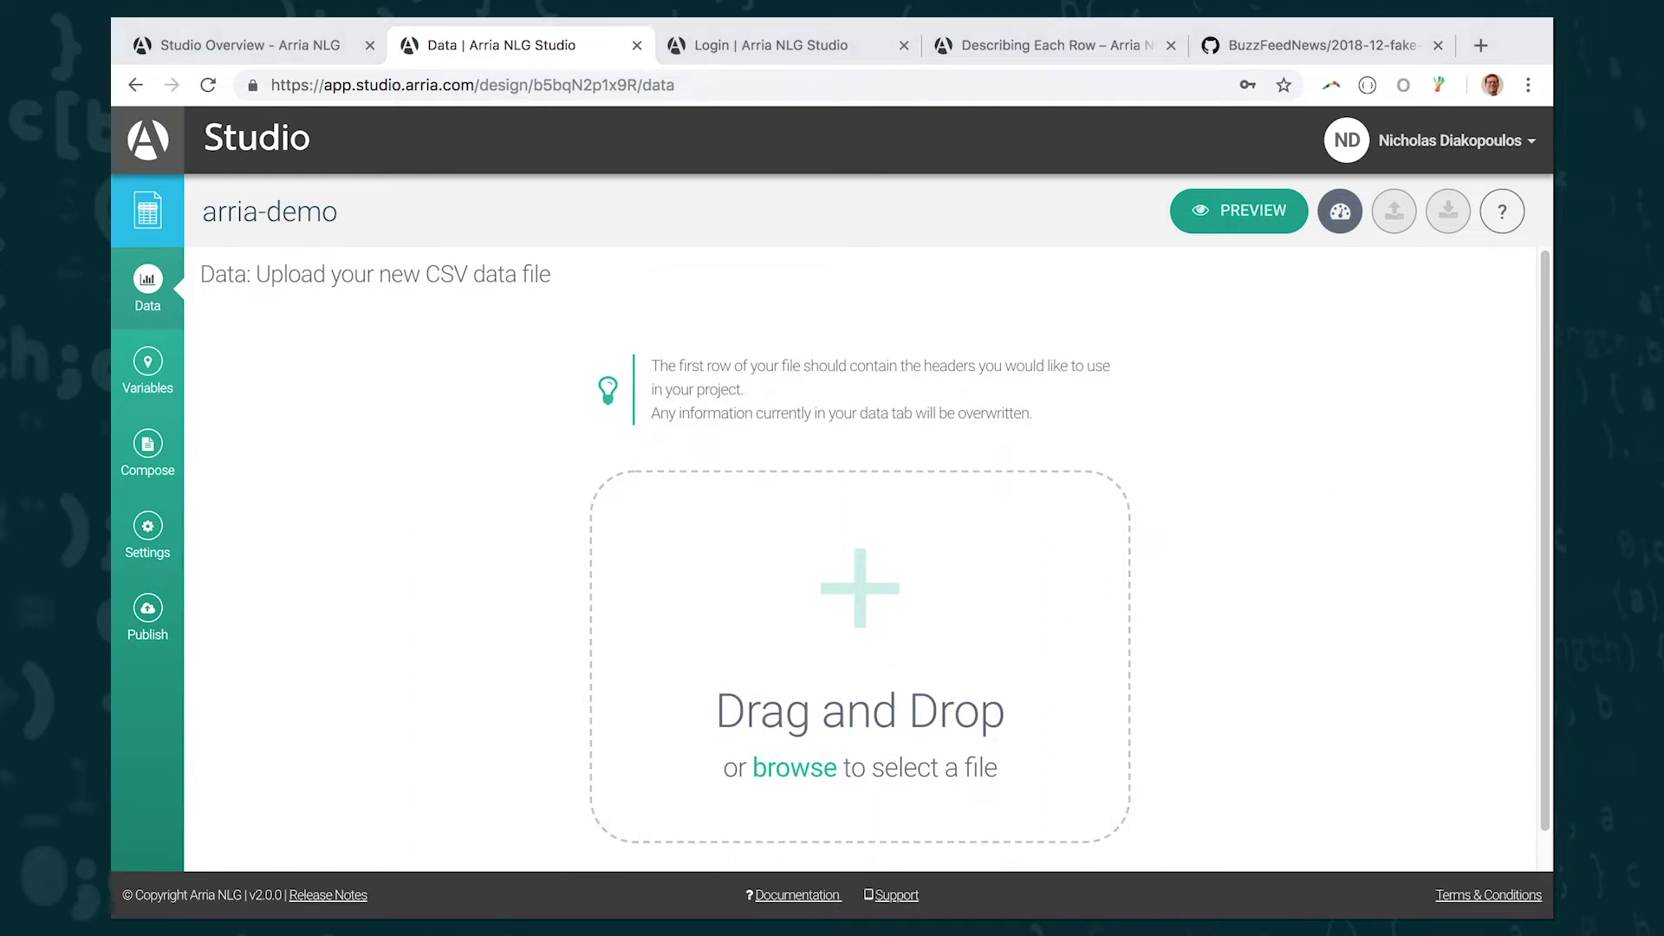
left_click_drag(1525, 277, 888, 580)
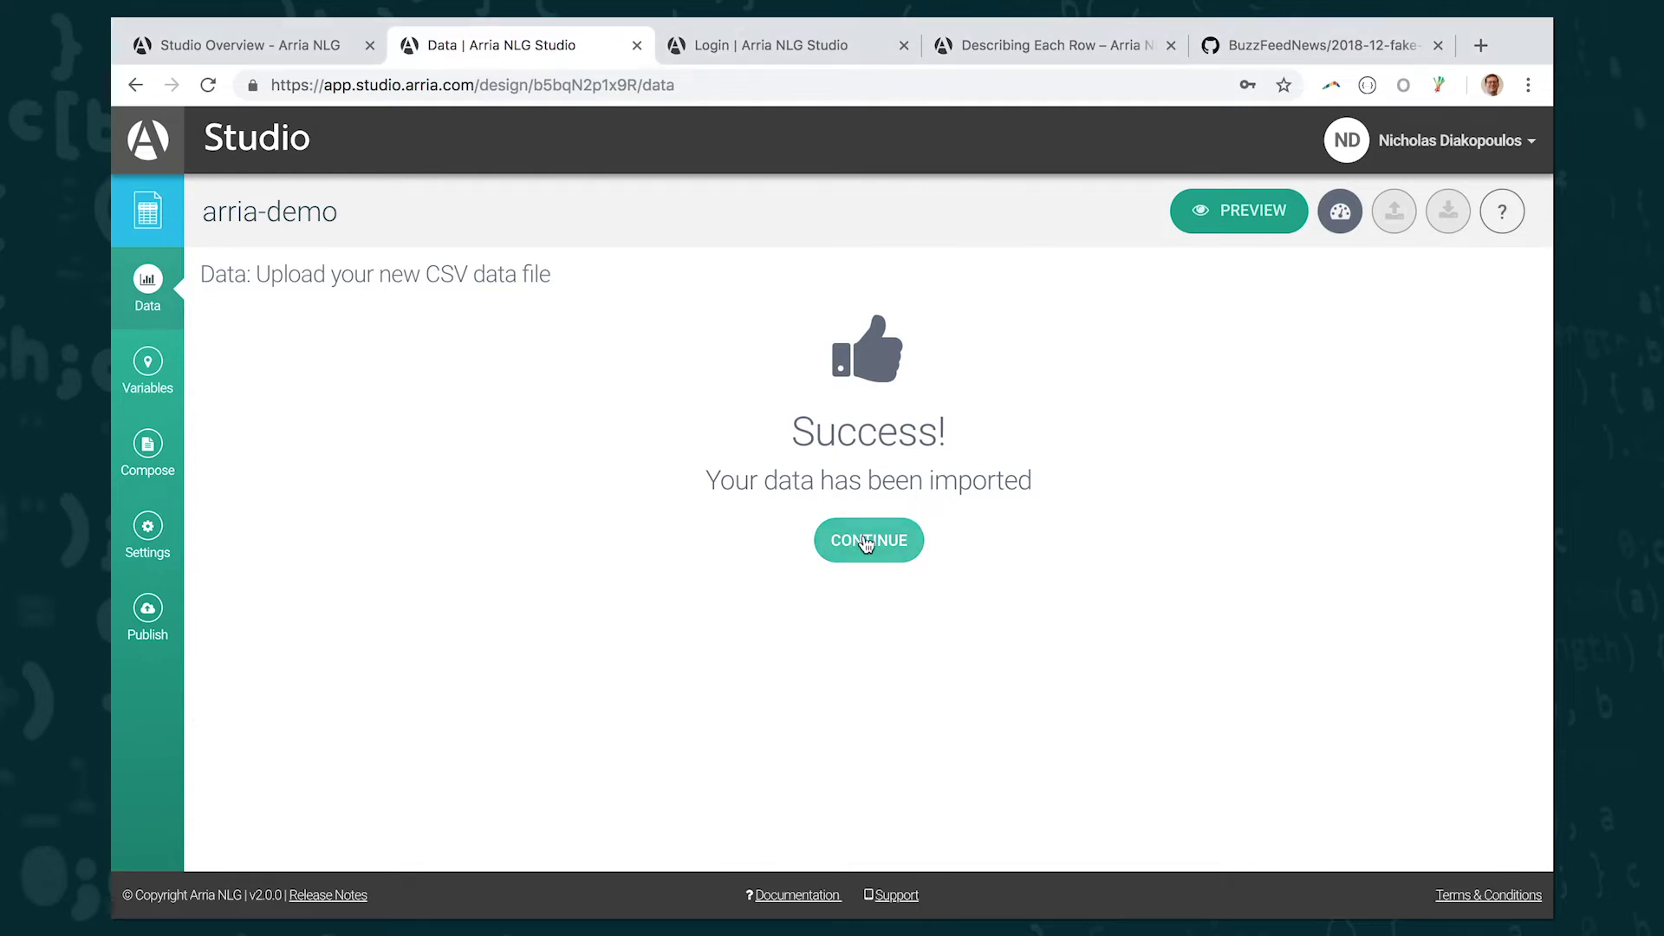
Step: Continue to the Data table and scroll through its title, url, fb_engagement, published_date, category and source columns
left_click(866, 541)
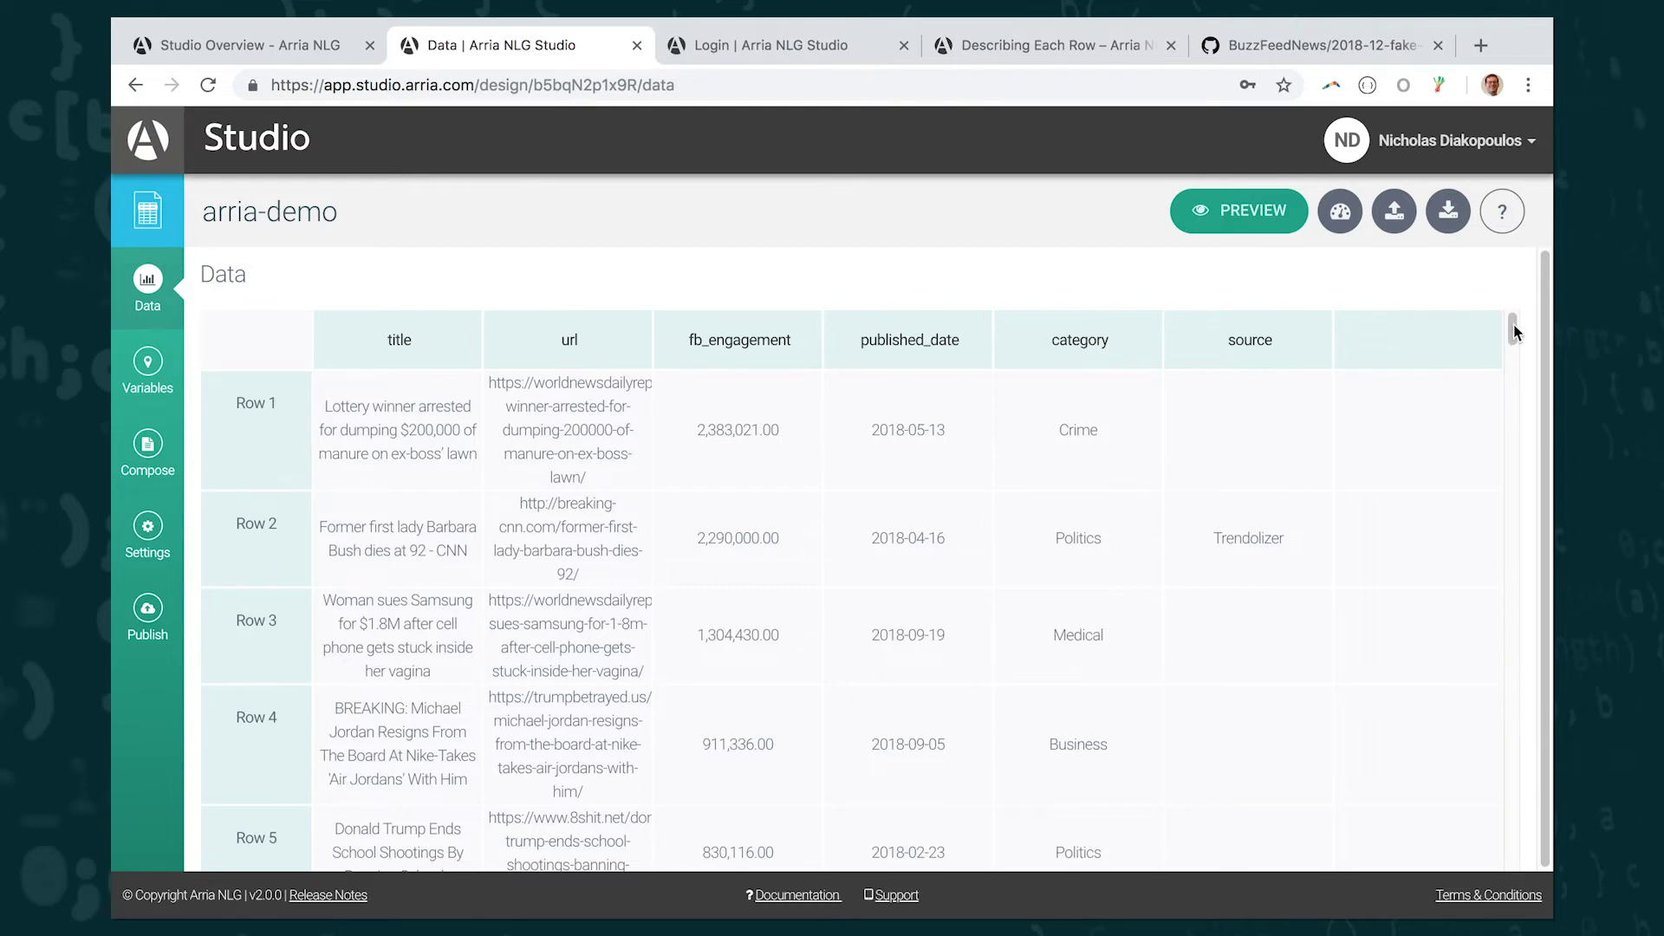
mouse_move(1511, 327)
left_mouse_down()
mouse_move(1529, 650)
mouse_move(1518, 875)
mouse_move(1536, 906)
mouse_move(1517, 823)
mouse_move(1506, 416)
mouse_move(1521, 299)
left_mouse_up()
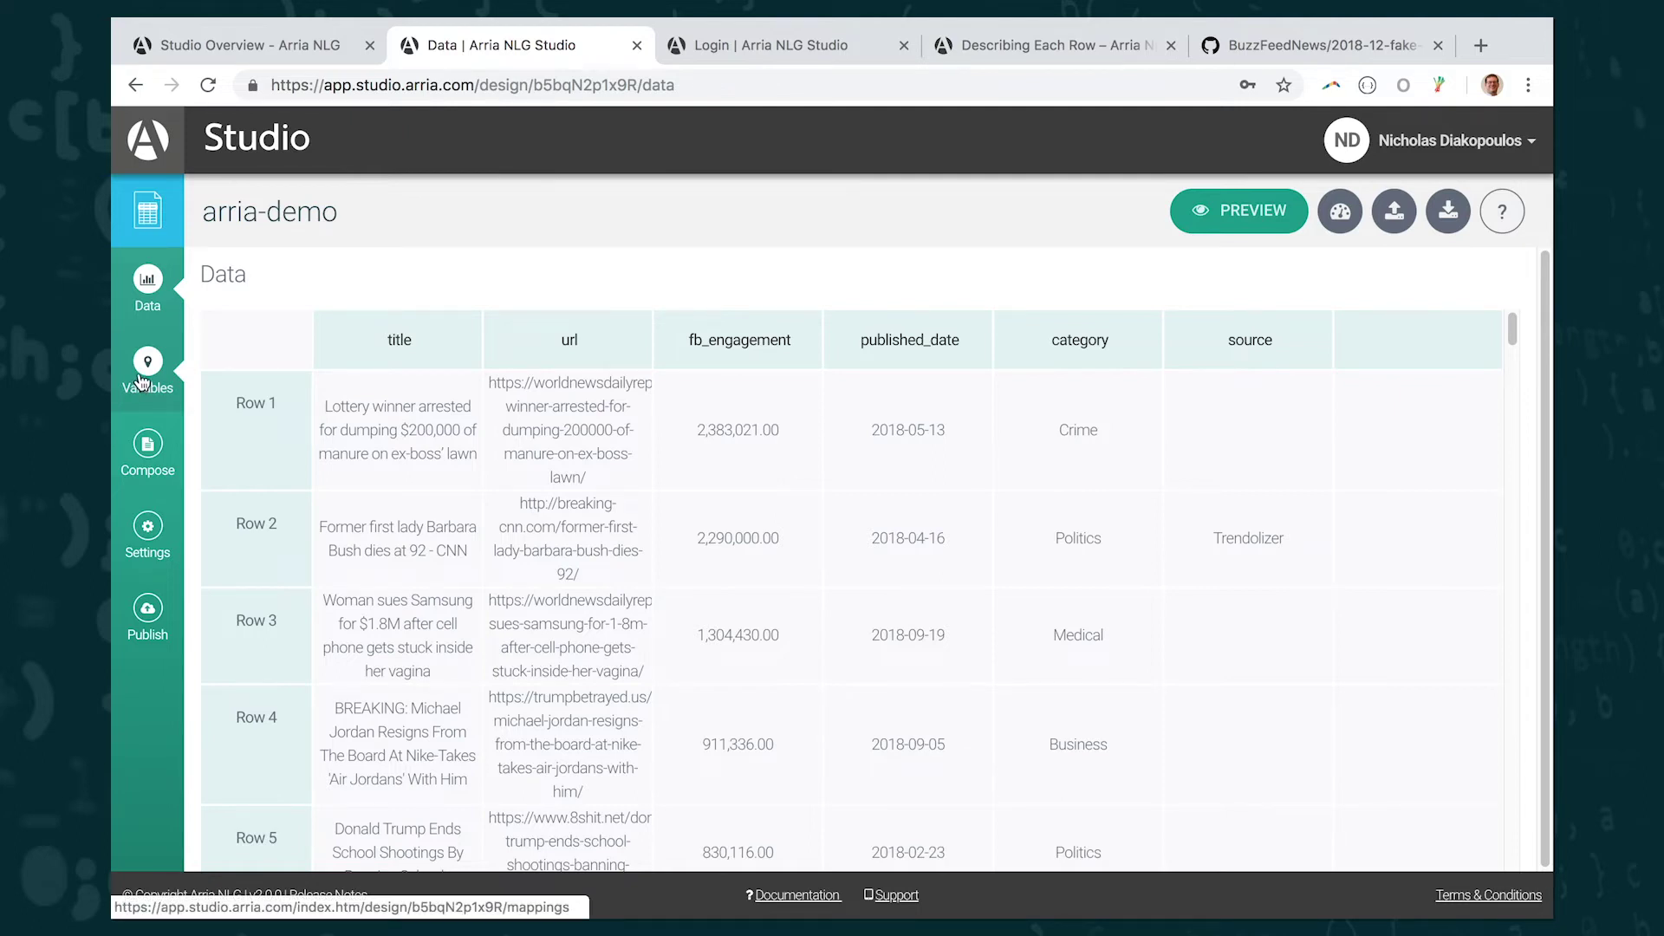
Step: Review the six project variables, then go to the Compose page's empty Main script
left_click(142, 382)
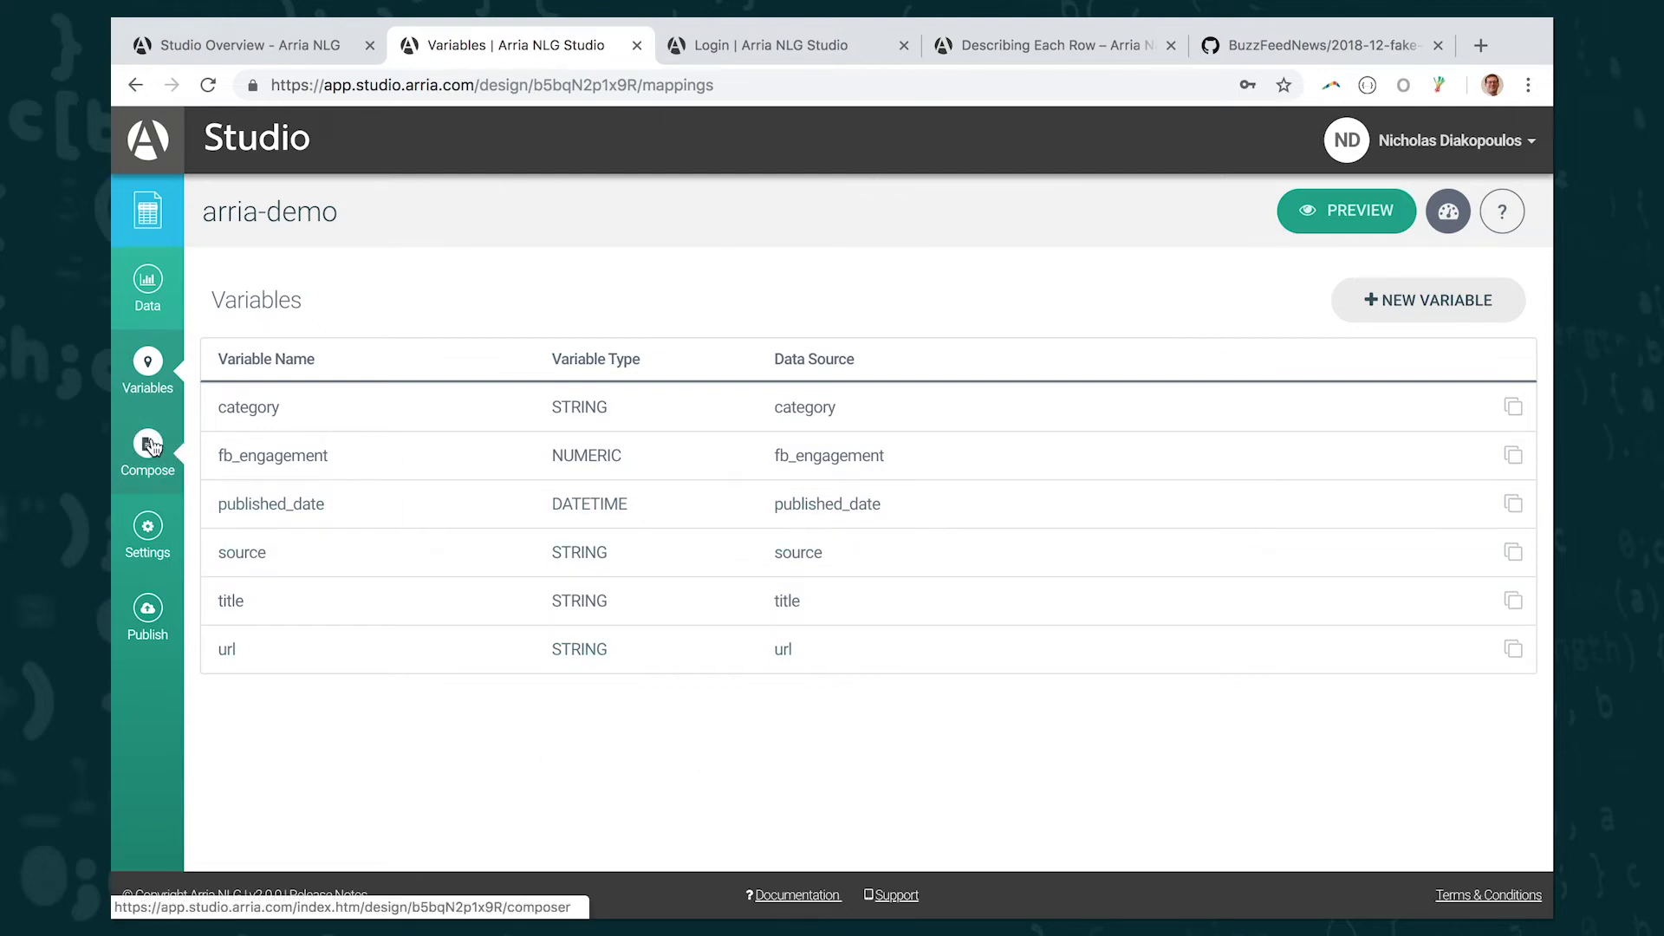
left_click(149, 445)
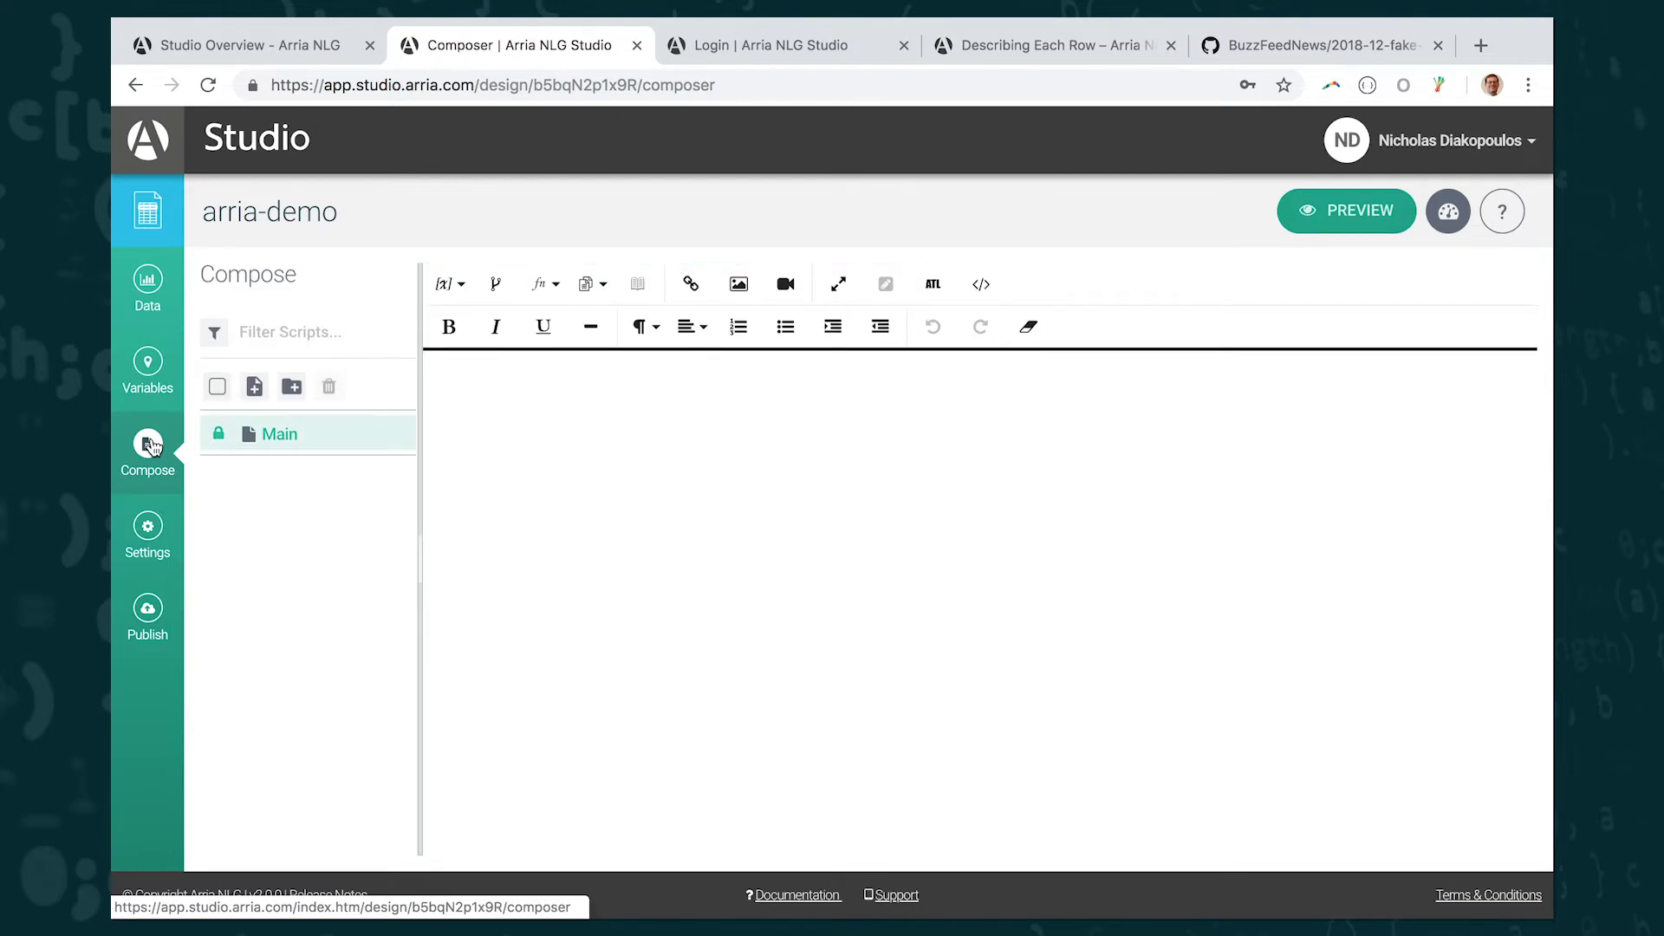
Step: Write 'BuzzFeed News found that a fake news article with the title of "XX" was shared on Facebook XX time'
left_click(669, 439)
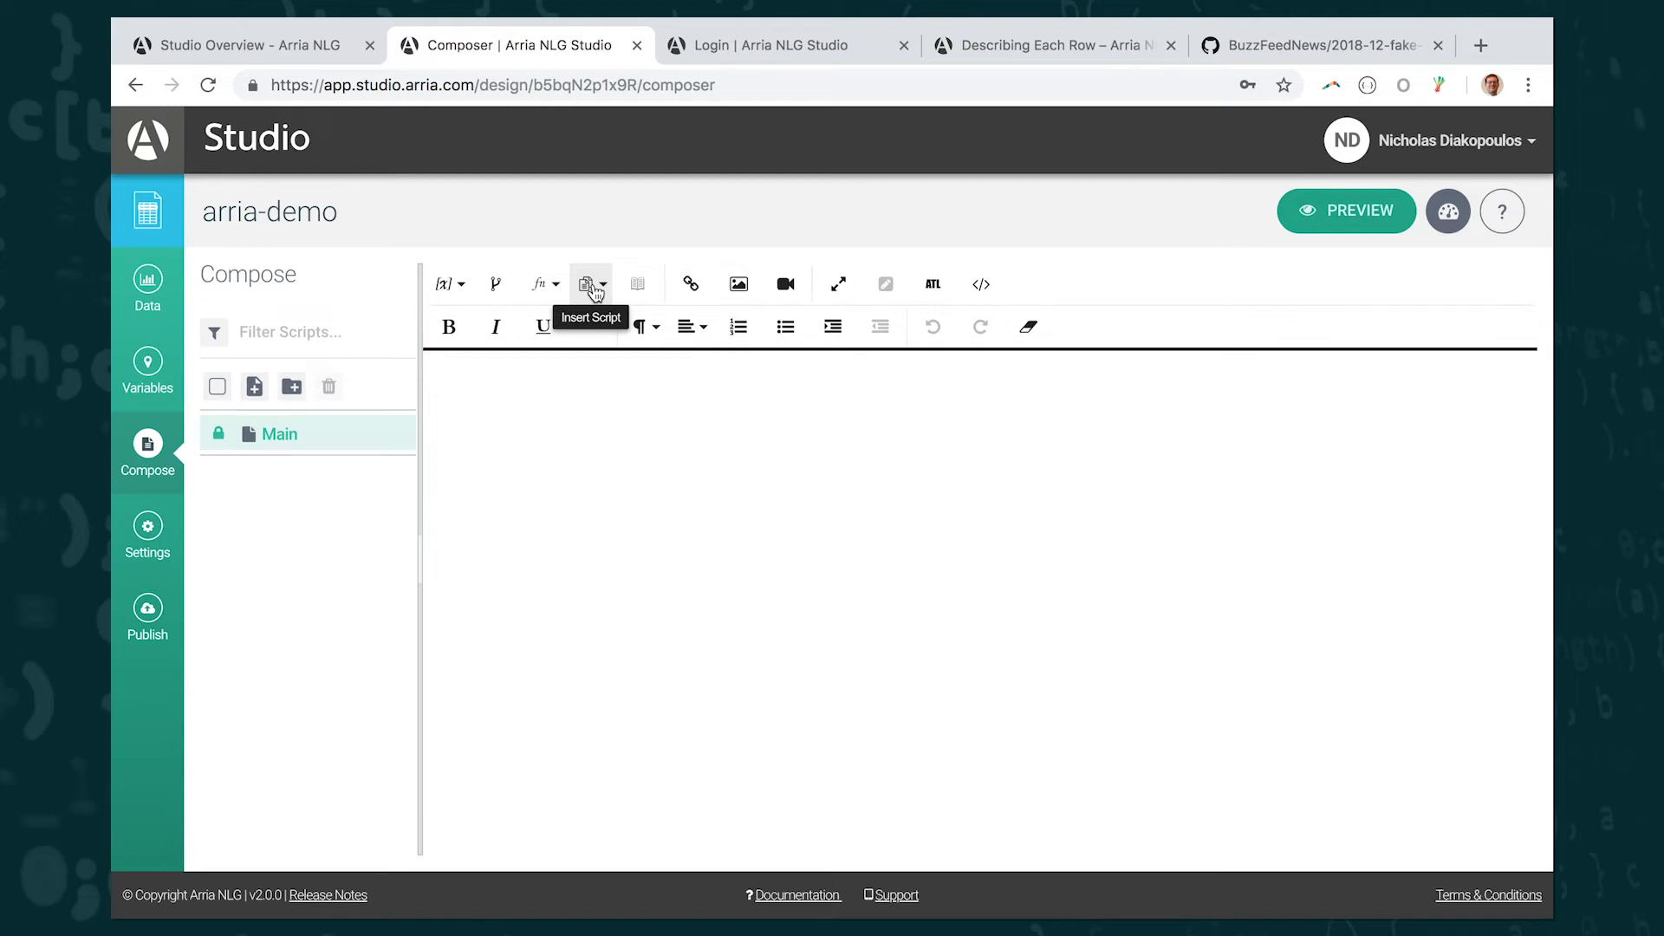
left_click(542, 425)
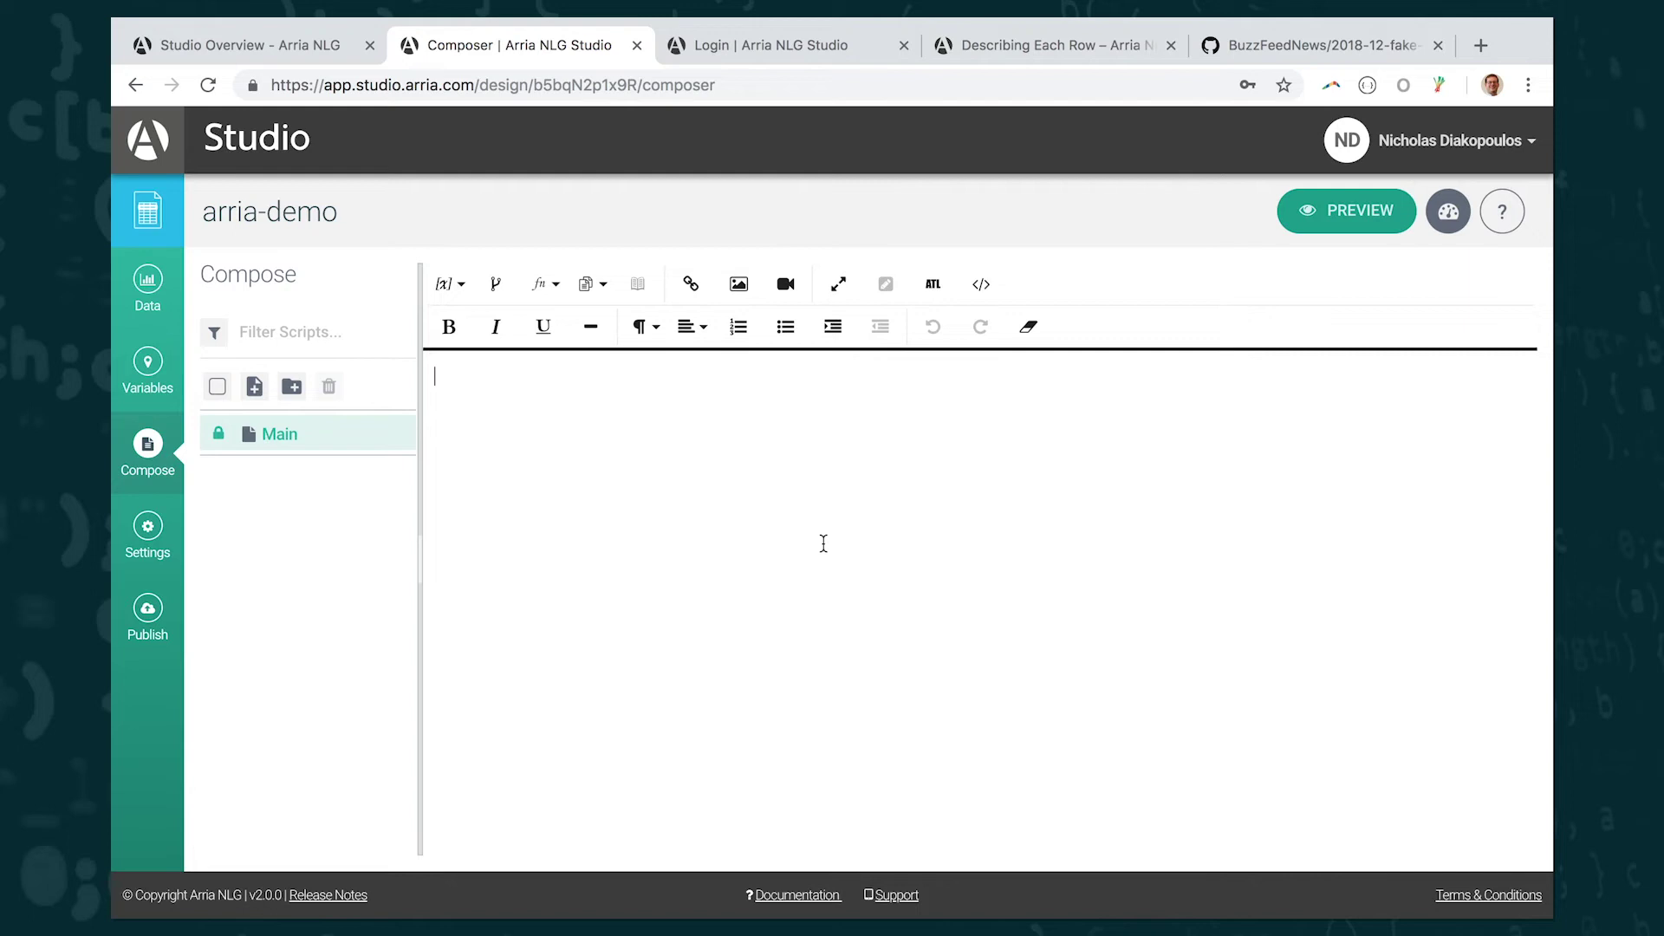
type("BuzzFeed News found that a fak")
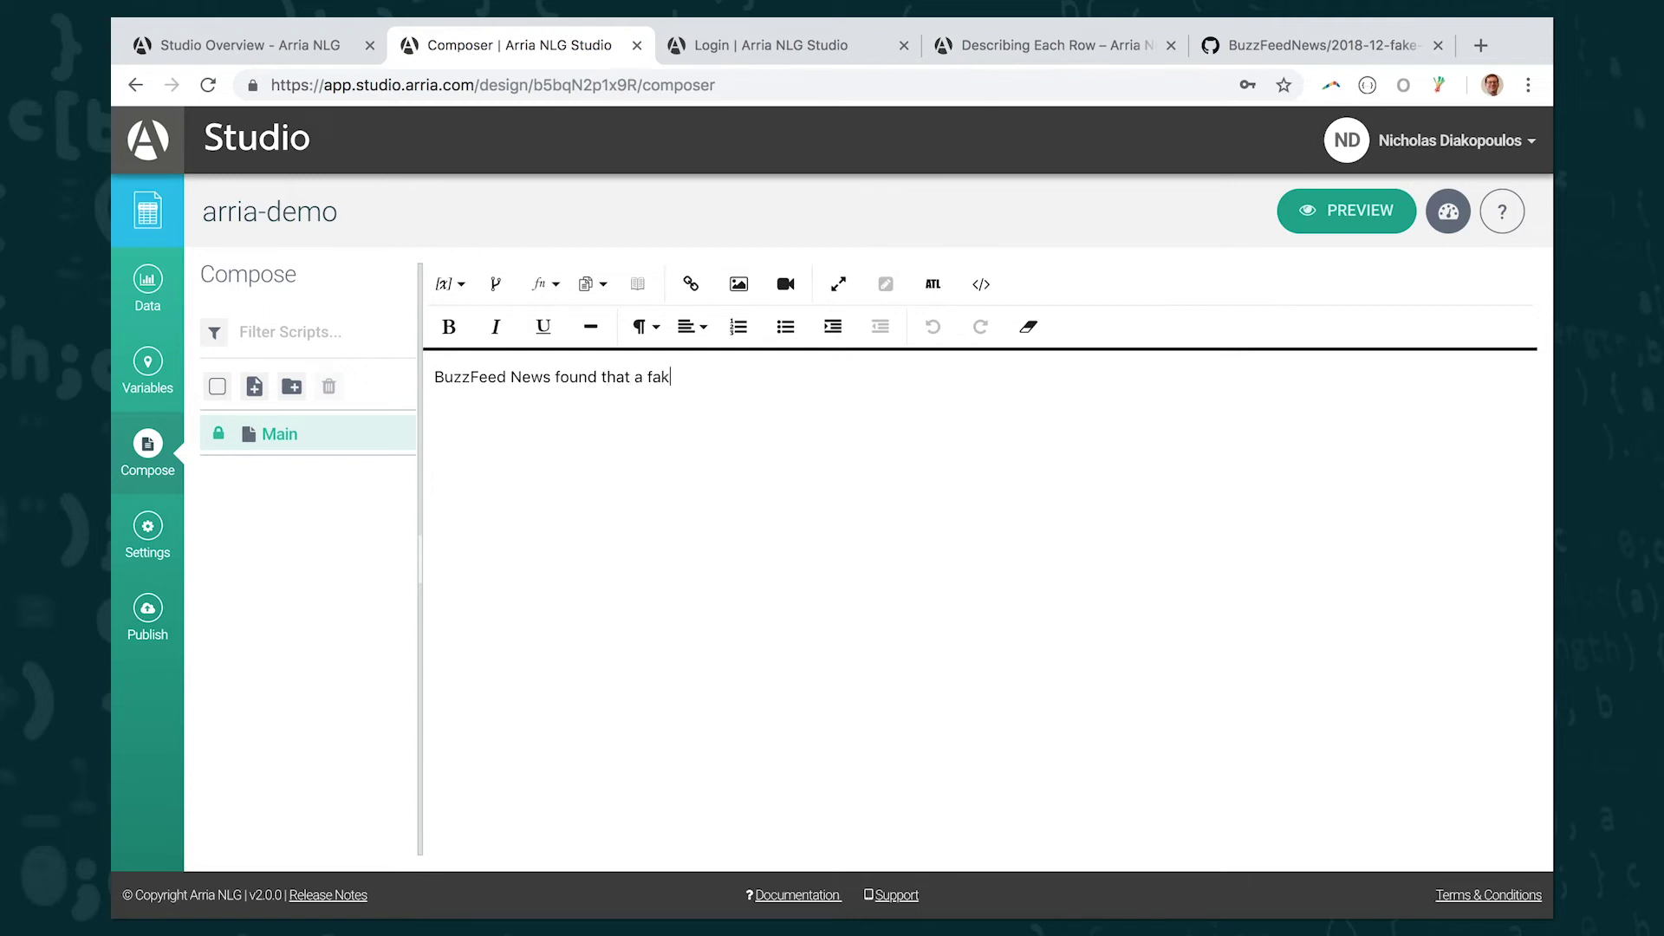
type("e news article with tht")
key("BackSpace")
key("BackSpace")
type("e titl")
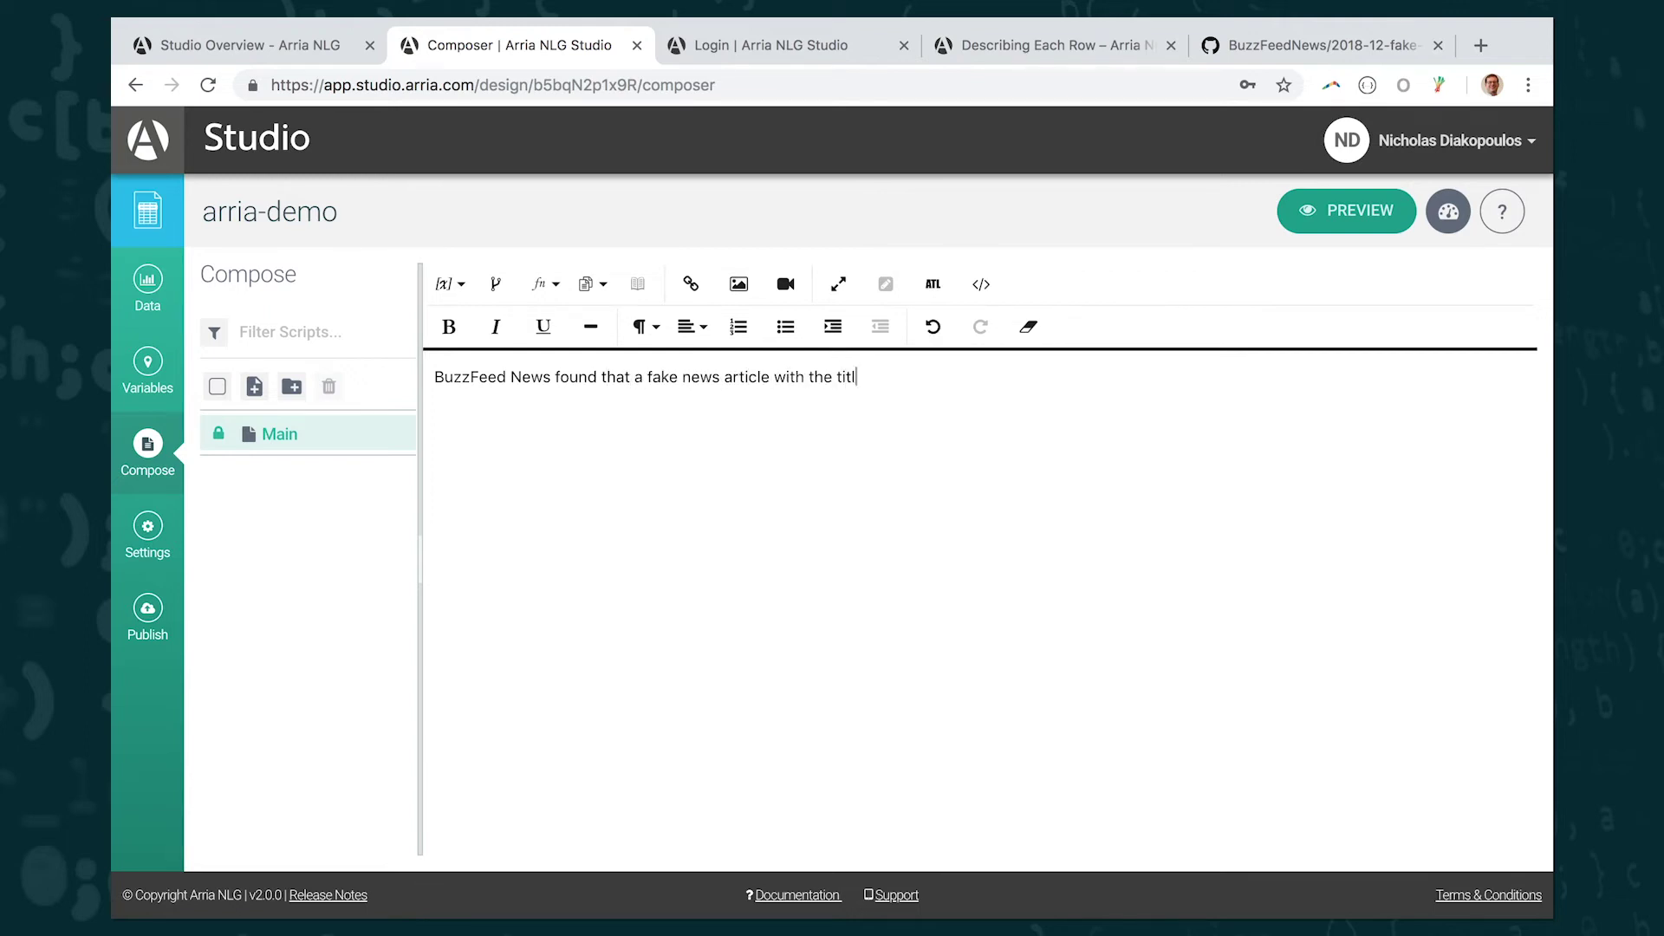
type("e of \"XX\"")
double_click(904, 376)
left_click(944, 375)
type("was shared on Facebo")
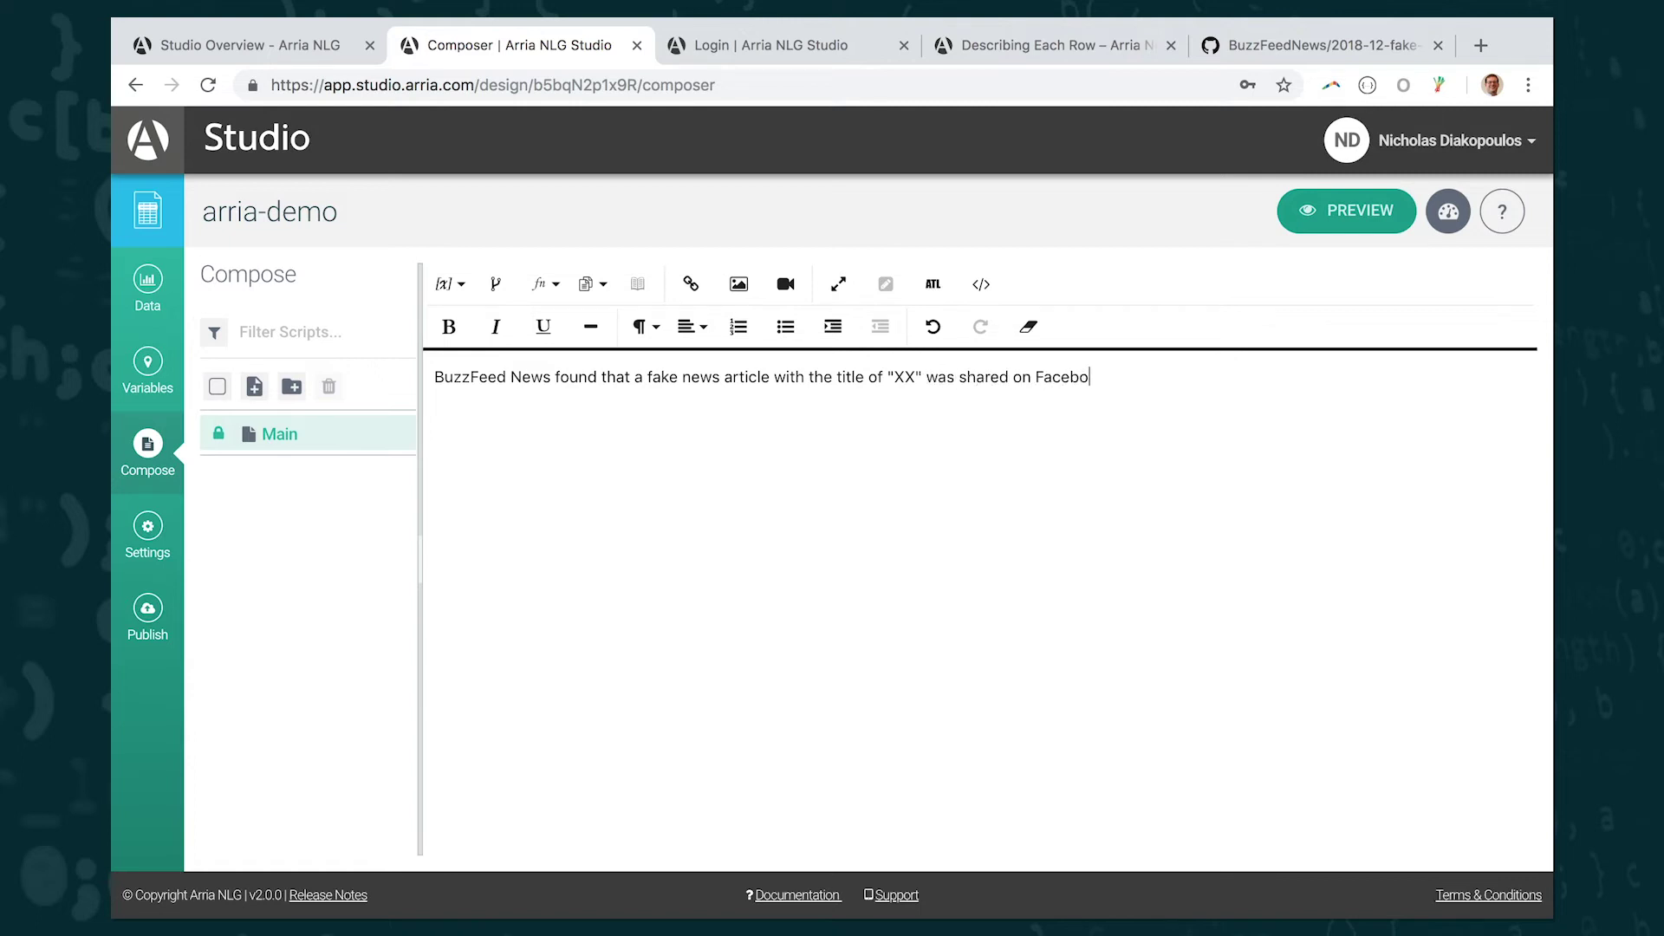
type("ok XX time.")
double_click(1120, 374)
double_click(903, 377)
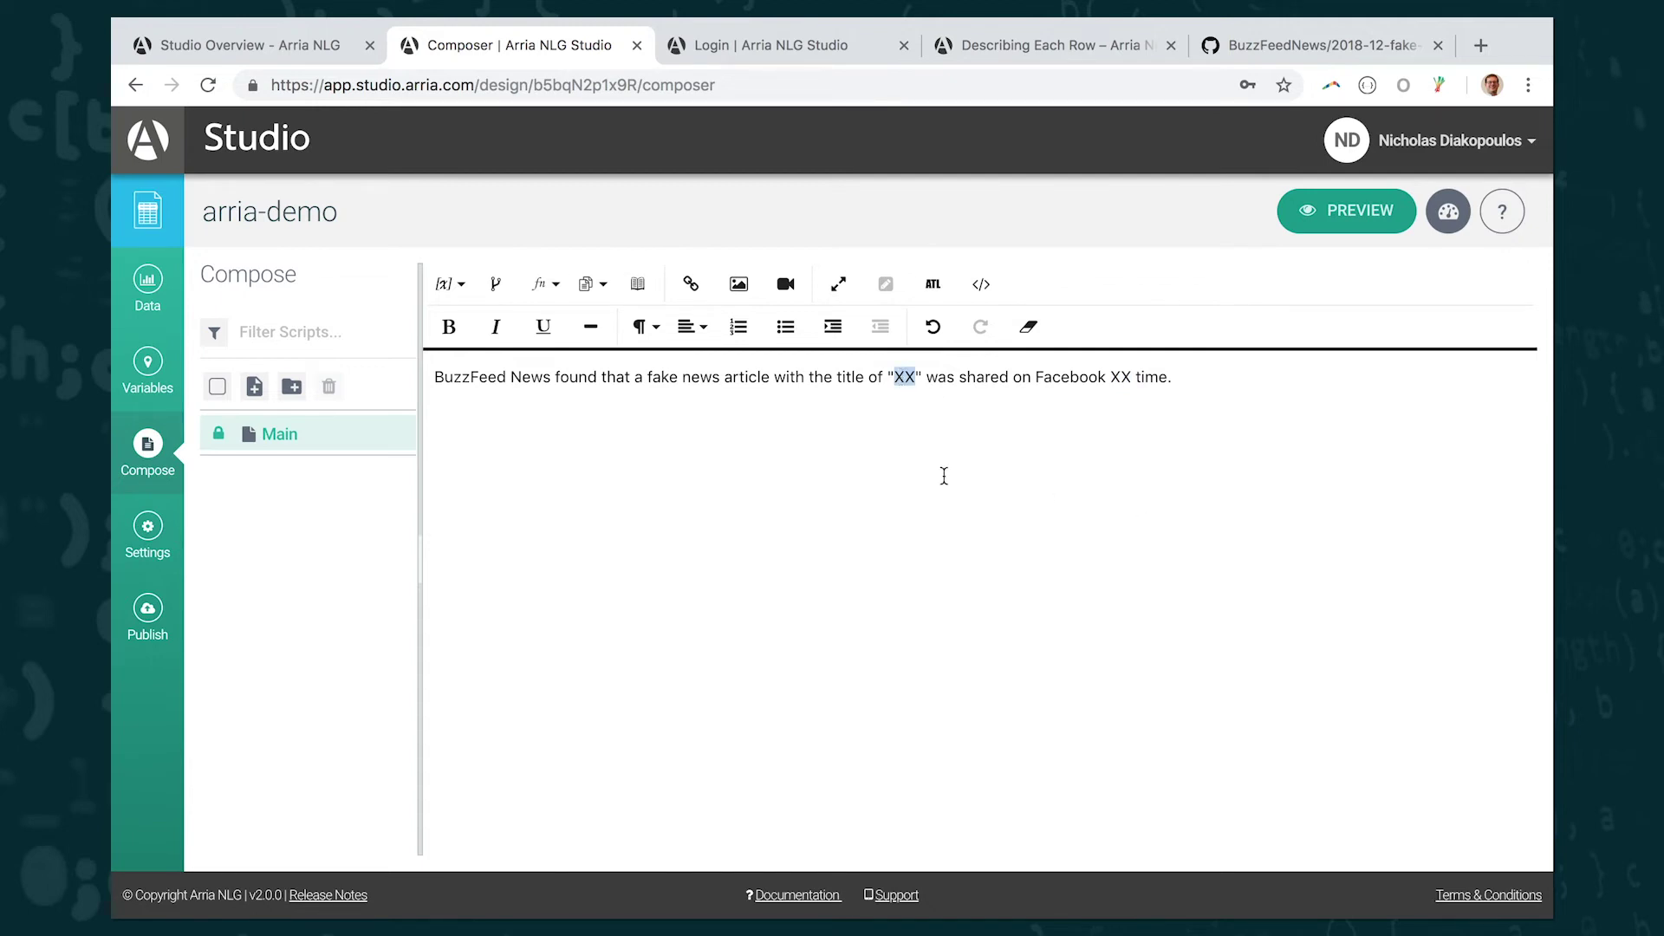
Step: Replace the quoted XX with the title variable and remove the spaces around it
left_click(450, 286)
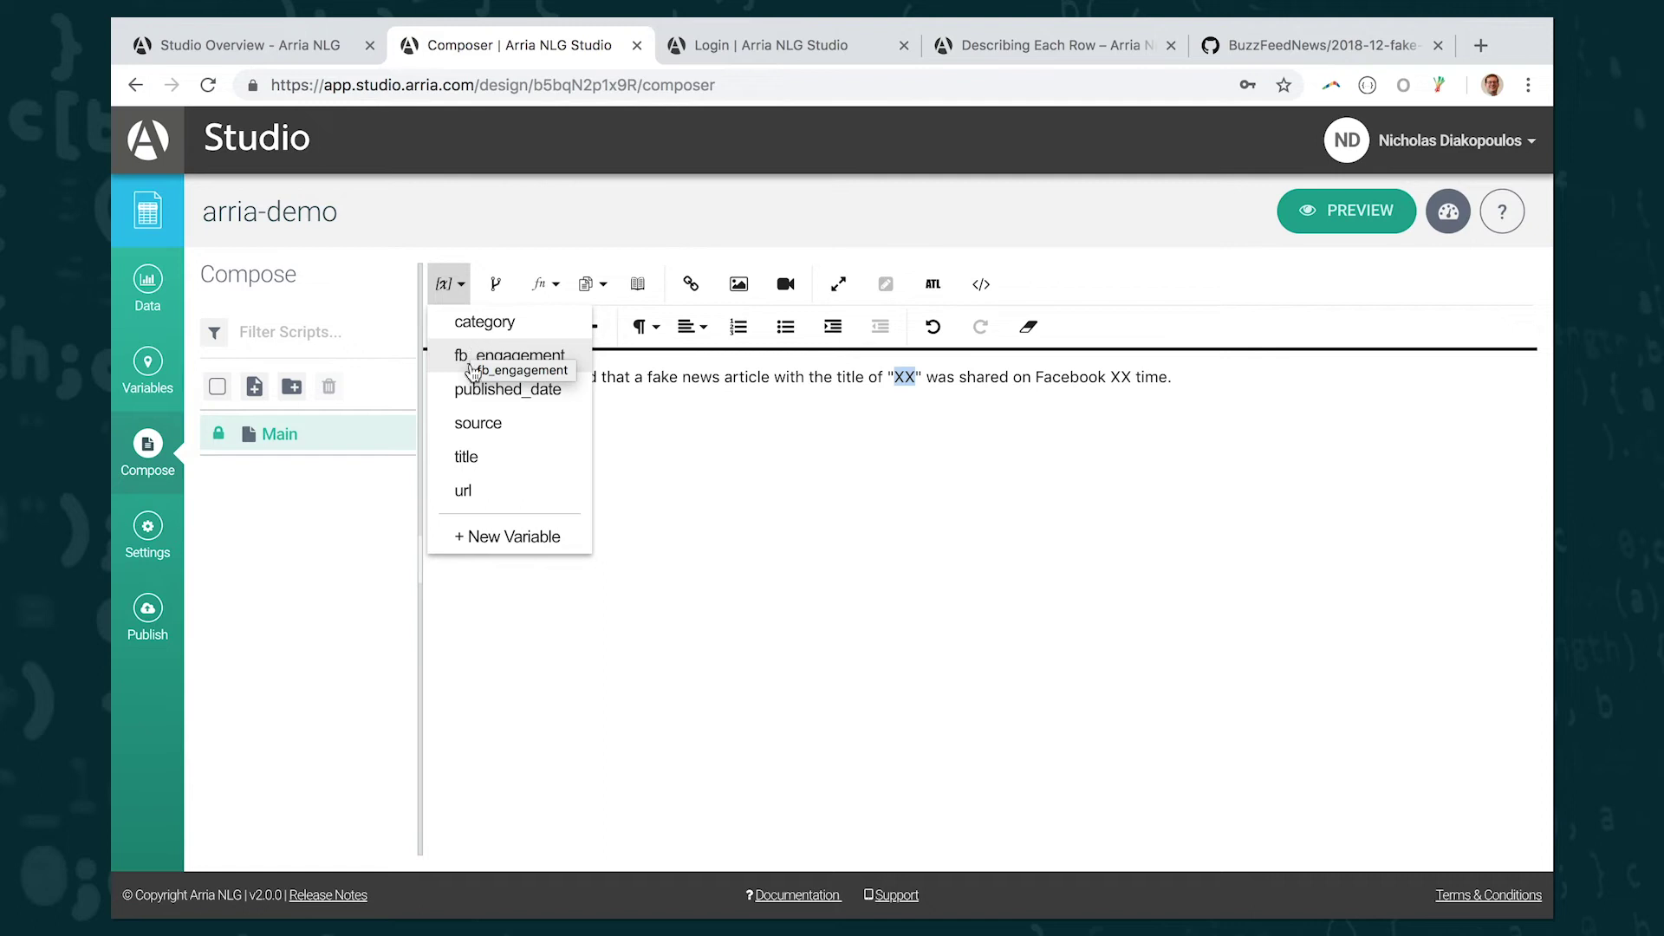
left_click(476, 468)
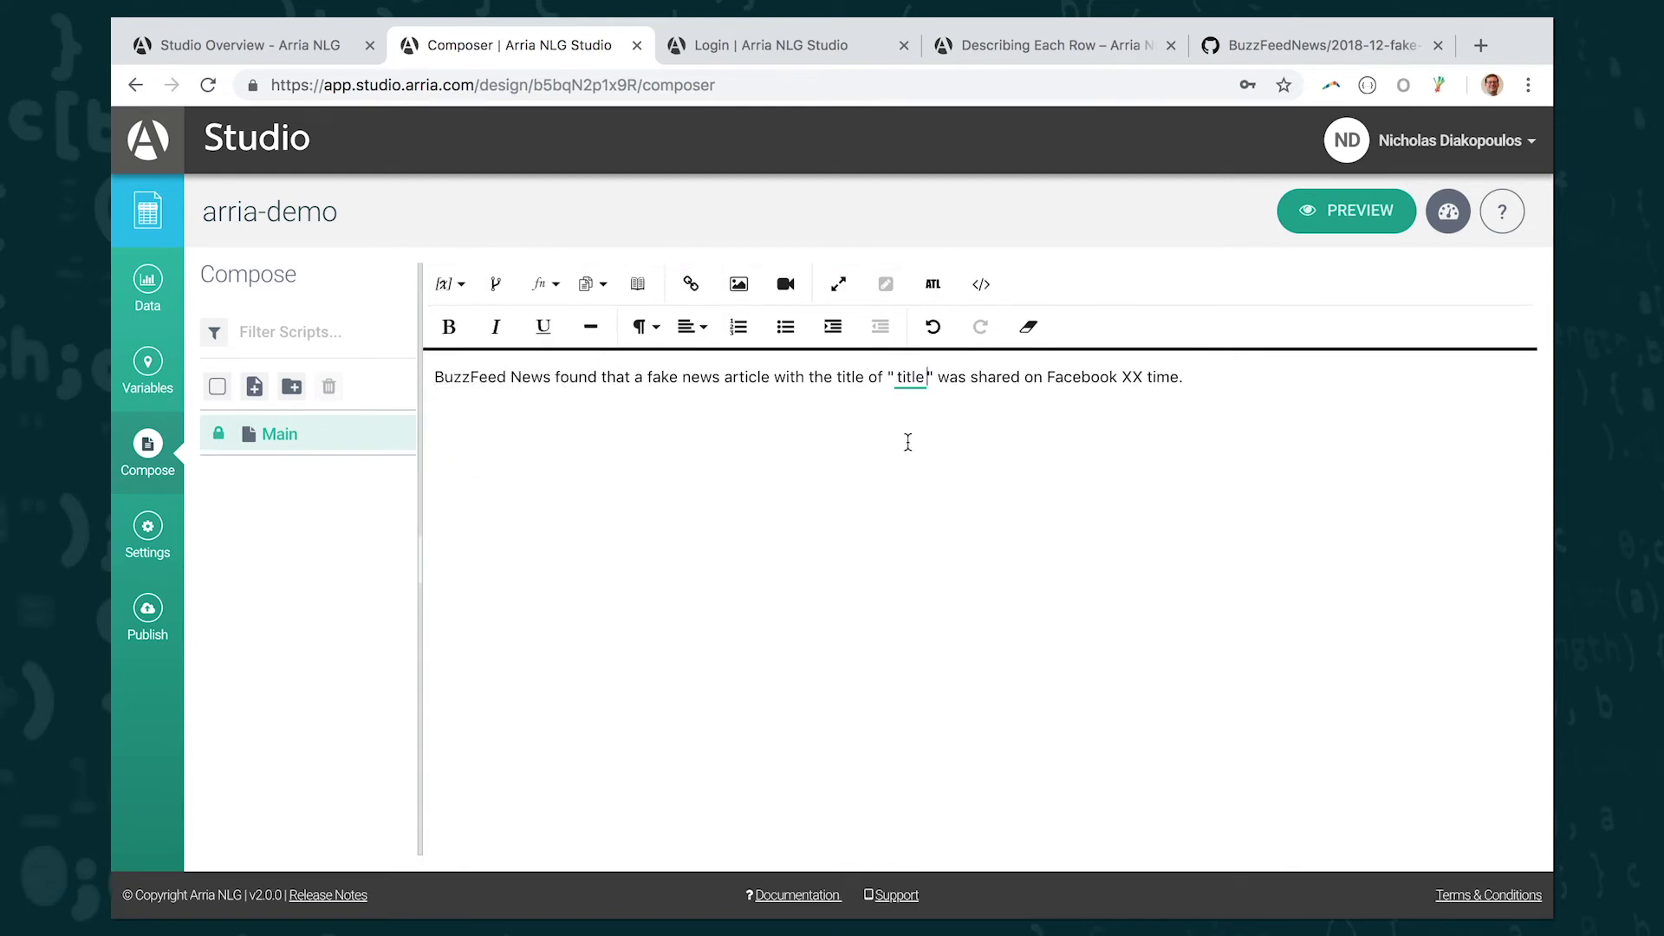
left_click(930, 378)
key("BackSpace")
left_click(895, 378)
key("BackSpace")
Step: Replace the XX share count with the fb_engagement variable
double_click(1132, 378)
left_click(446, 284)
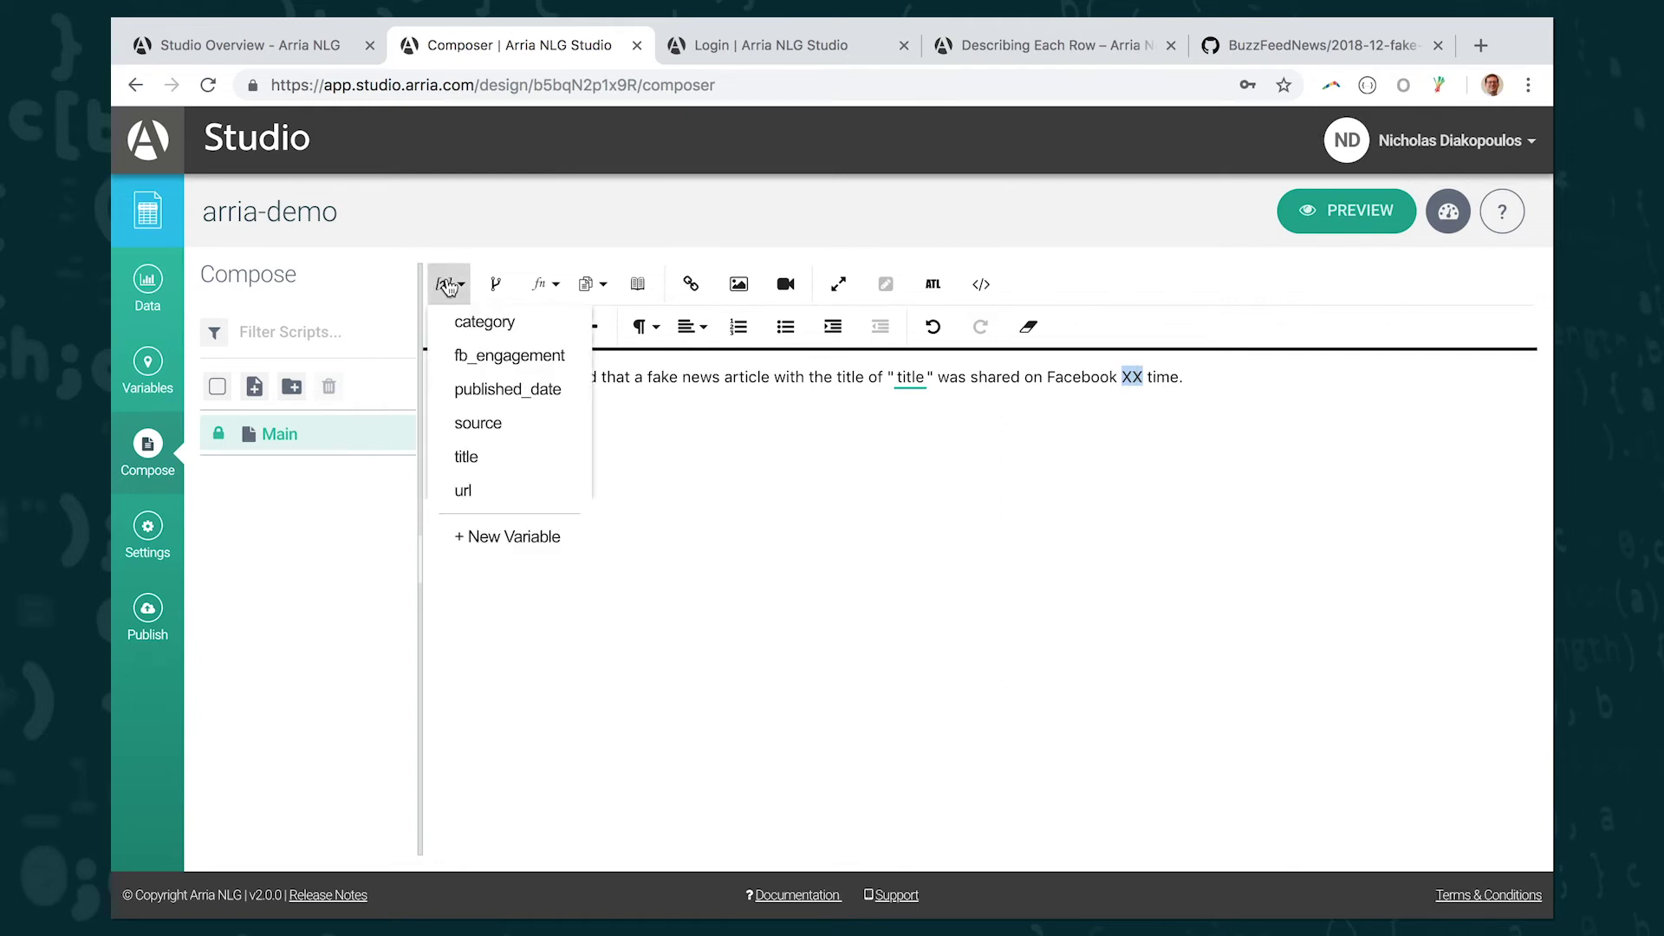
left_click(493, 362)
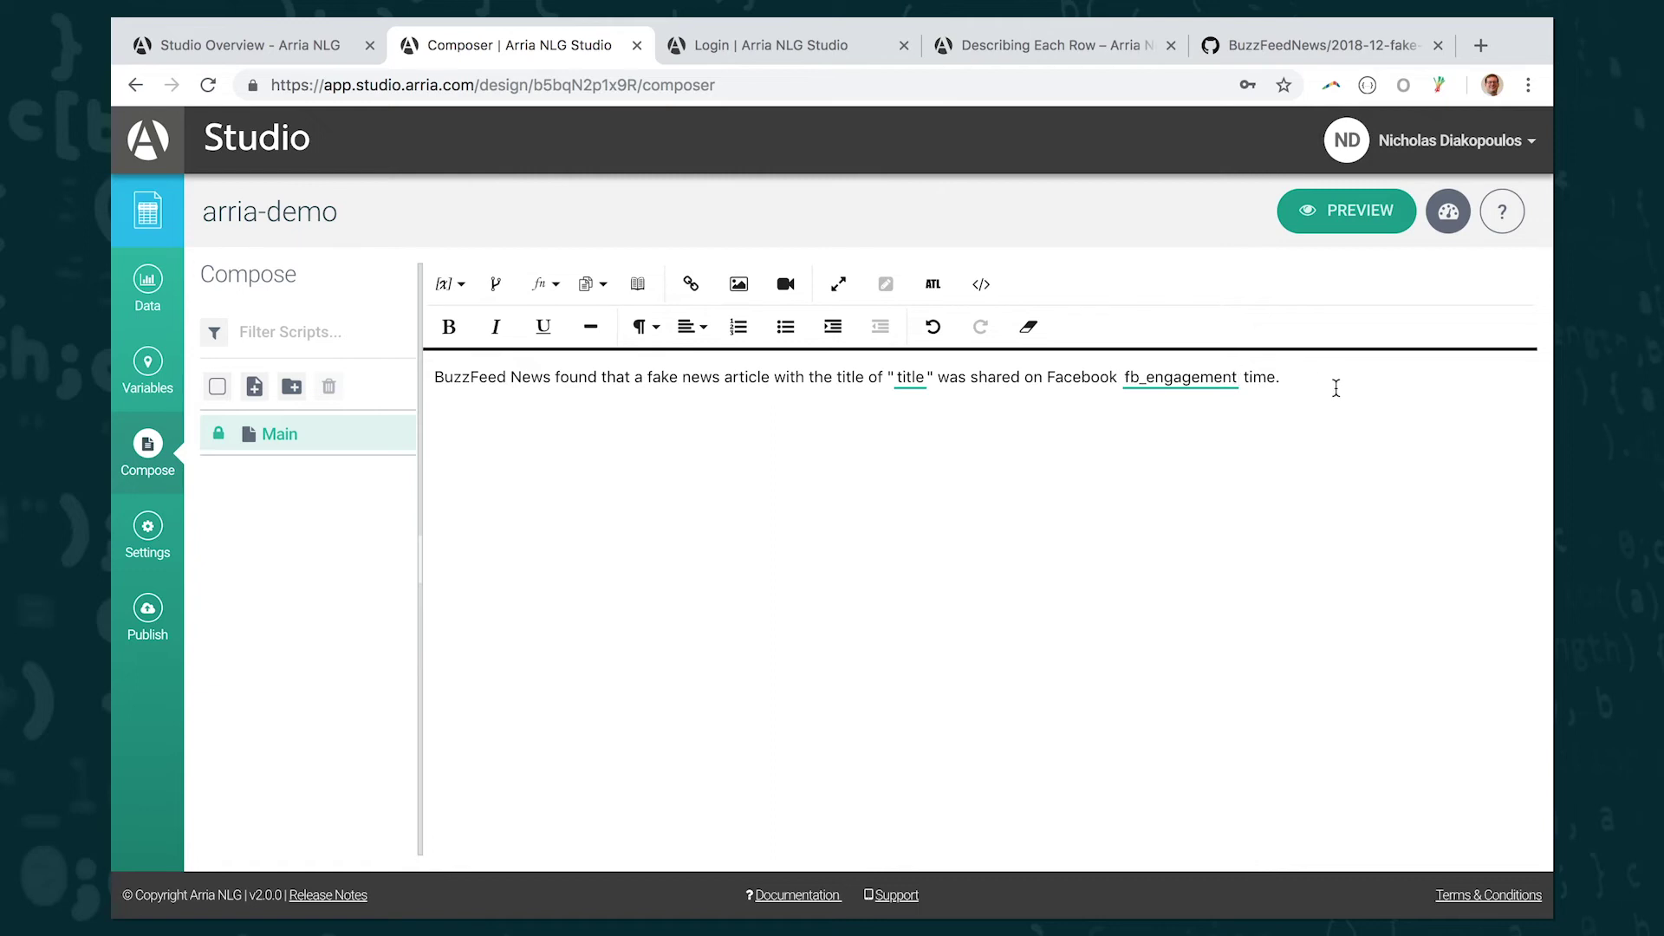
Step: Preview the generated sentence for row 1, then step through rows 2, 3 and 4
left_click(1351, 217)
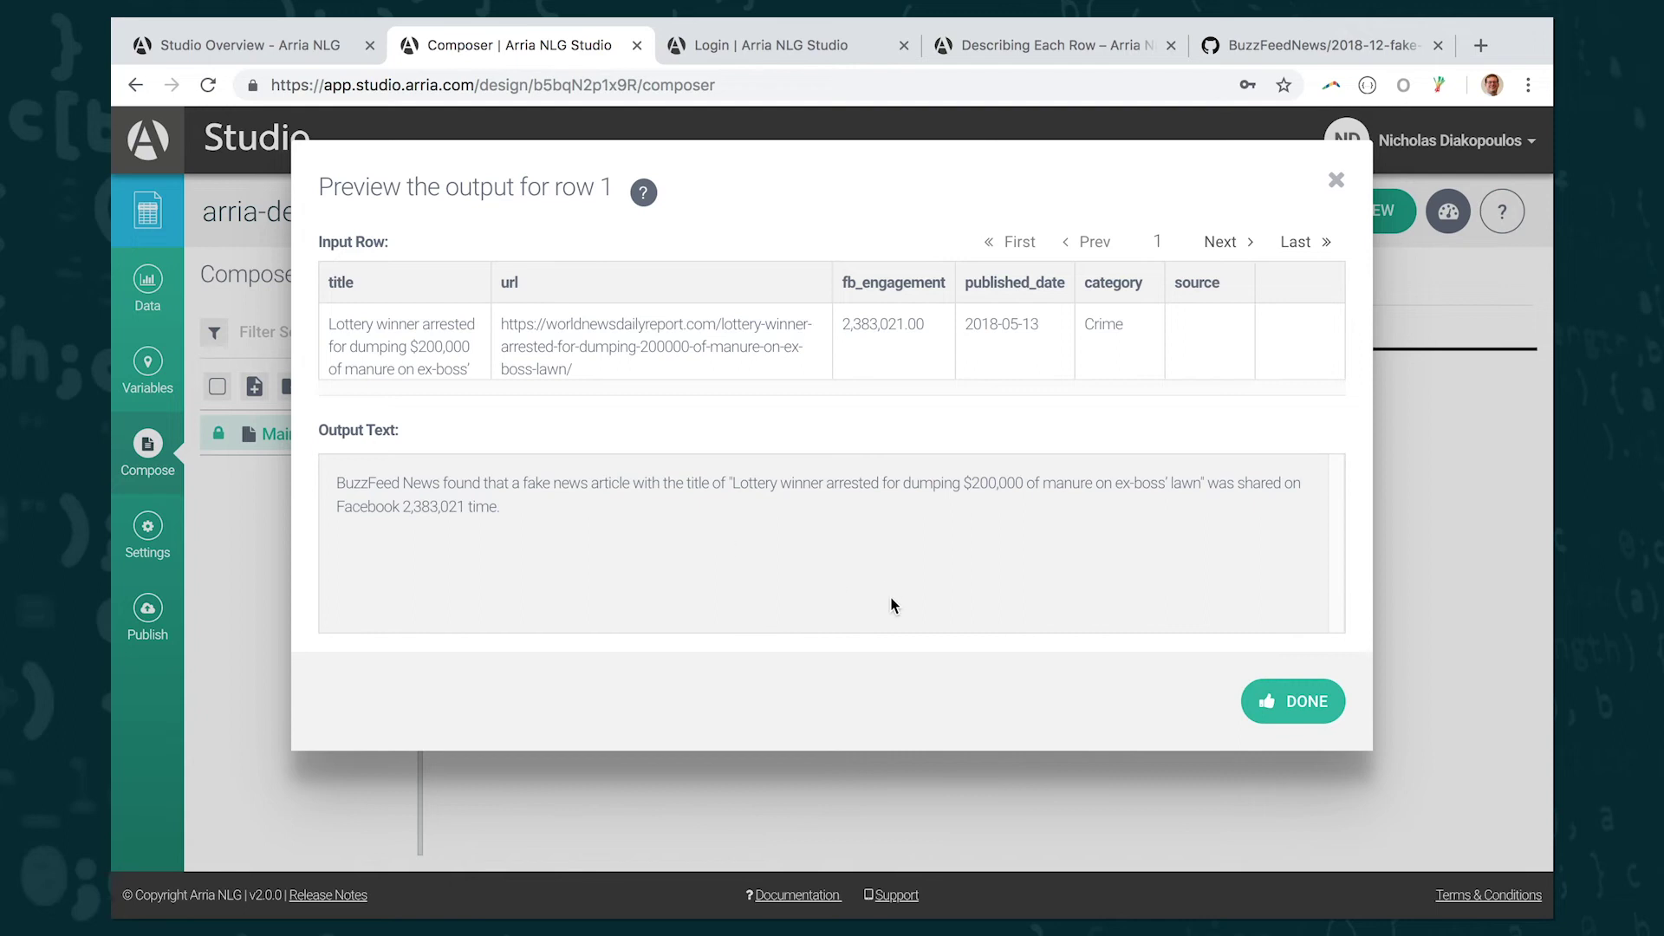
left_click(1230, 250)
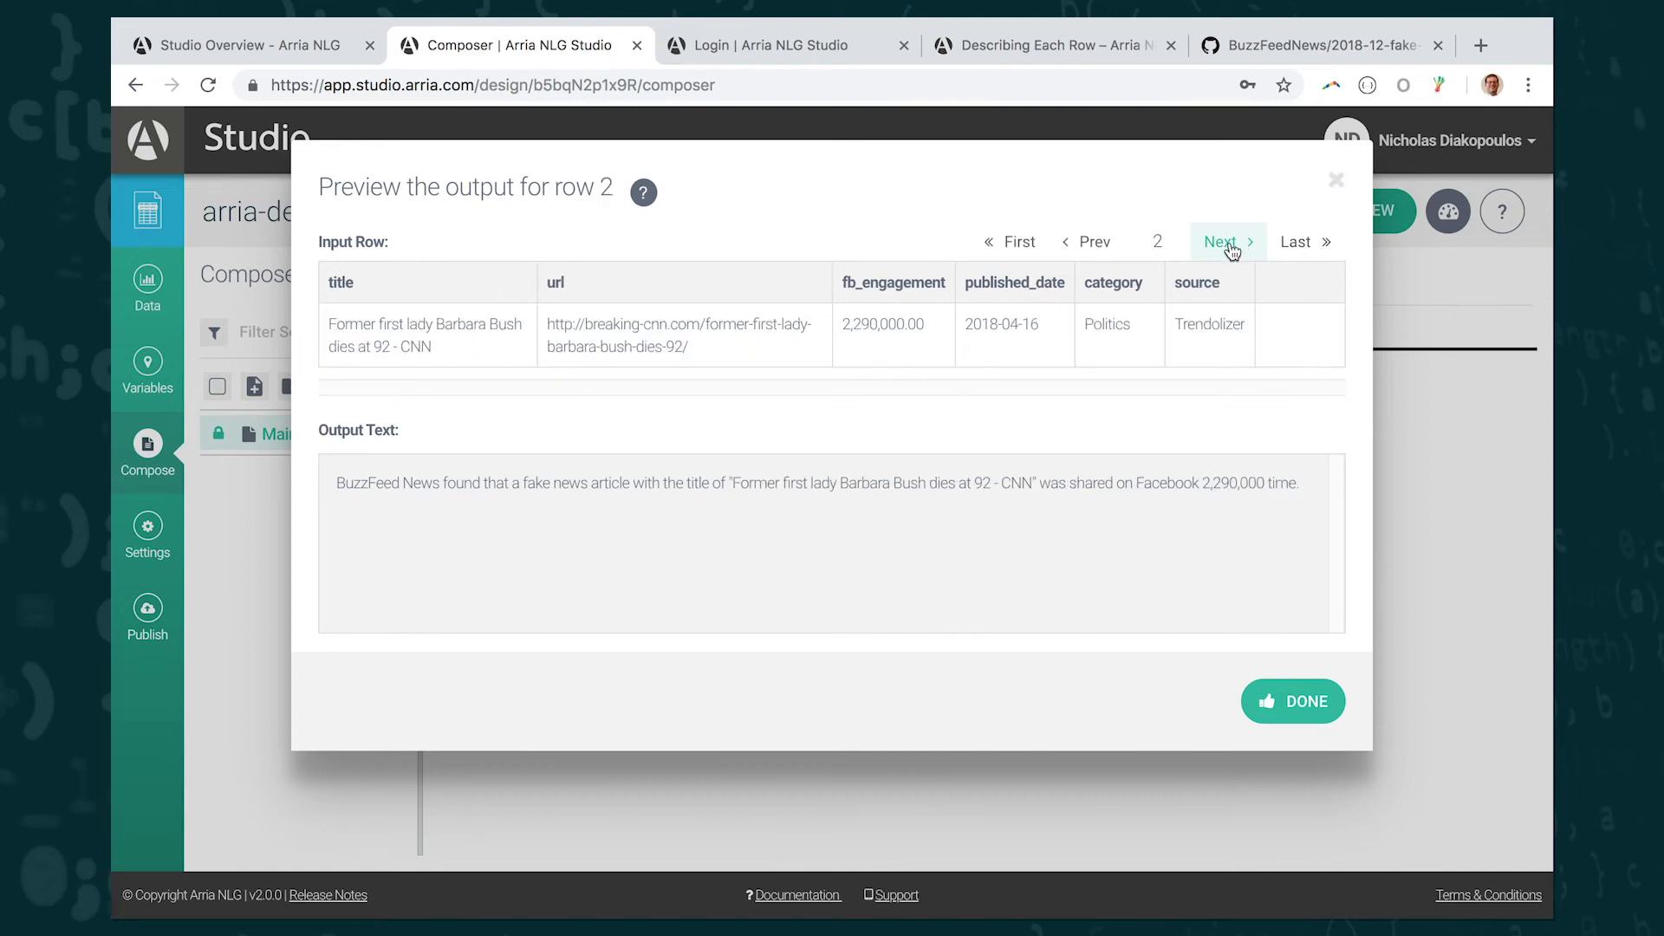
left_click(1231, 251)
left_click(1231, 250)
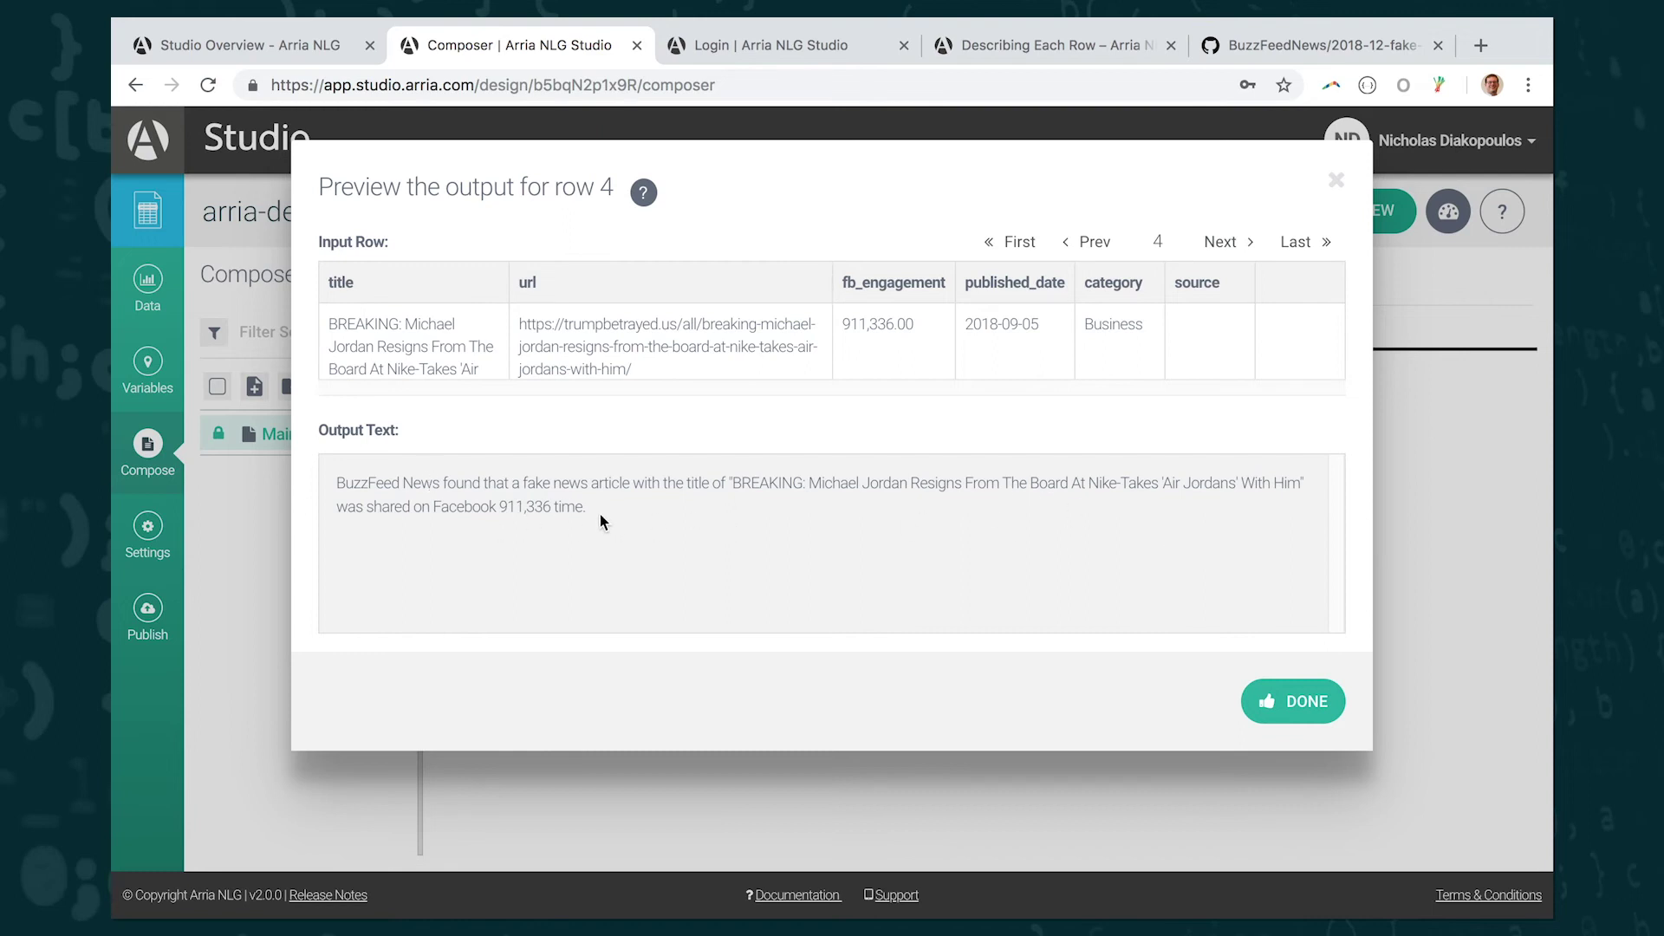
Step: Append 'The articles main theme was XX.' with XX replaced by the category variable
left_click(1313, 711)
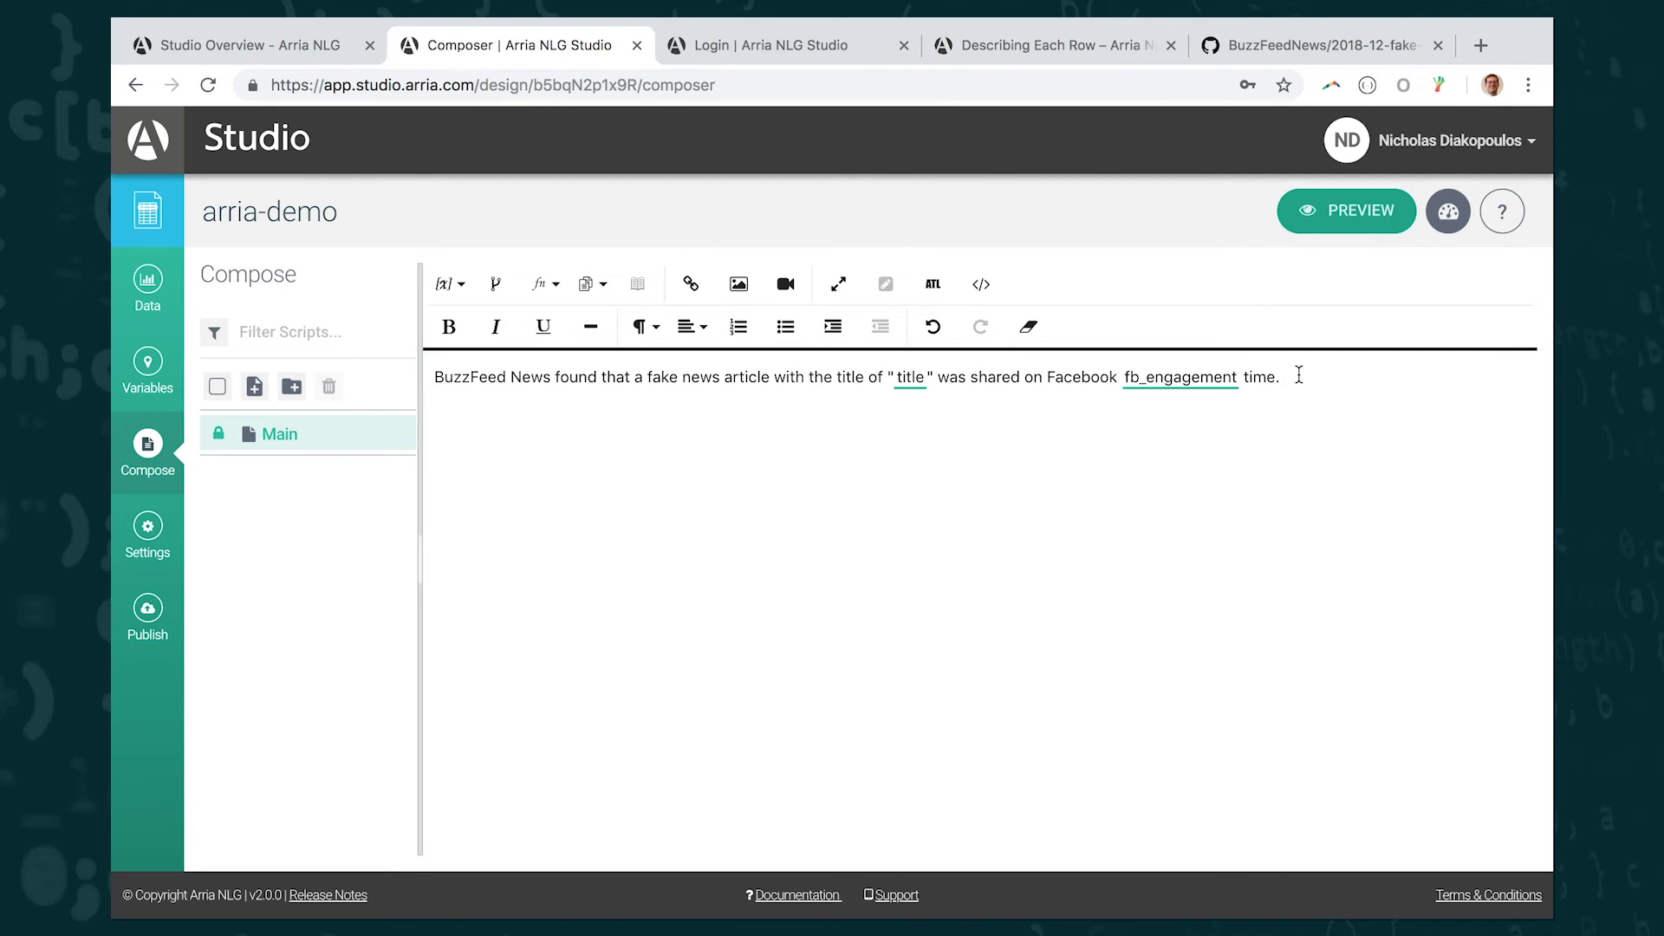
type("The articles main theme was XX.")
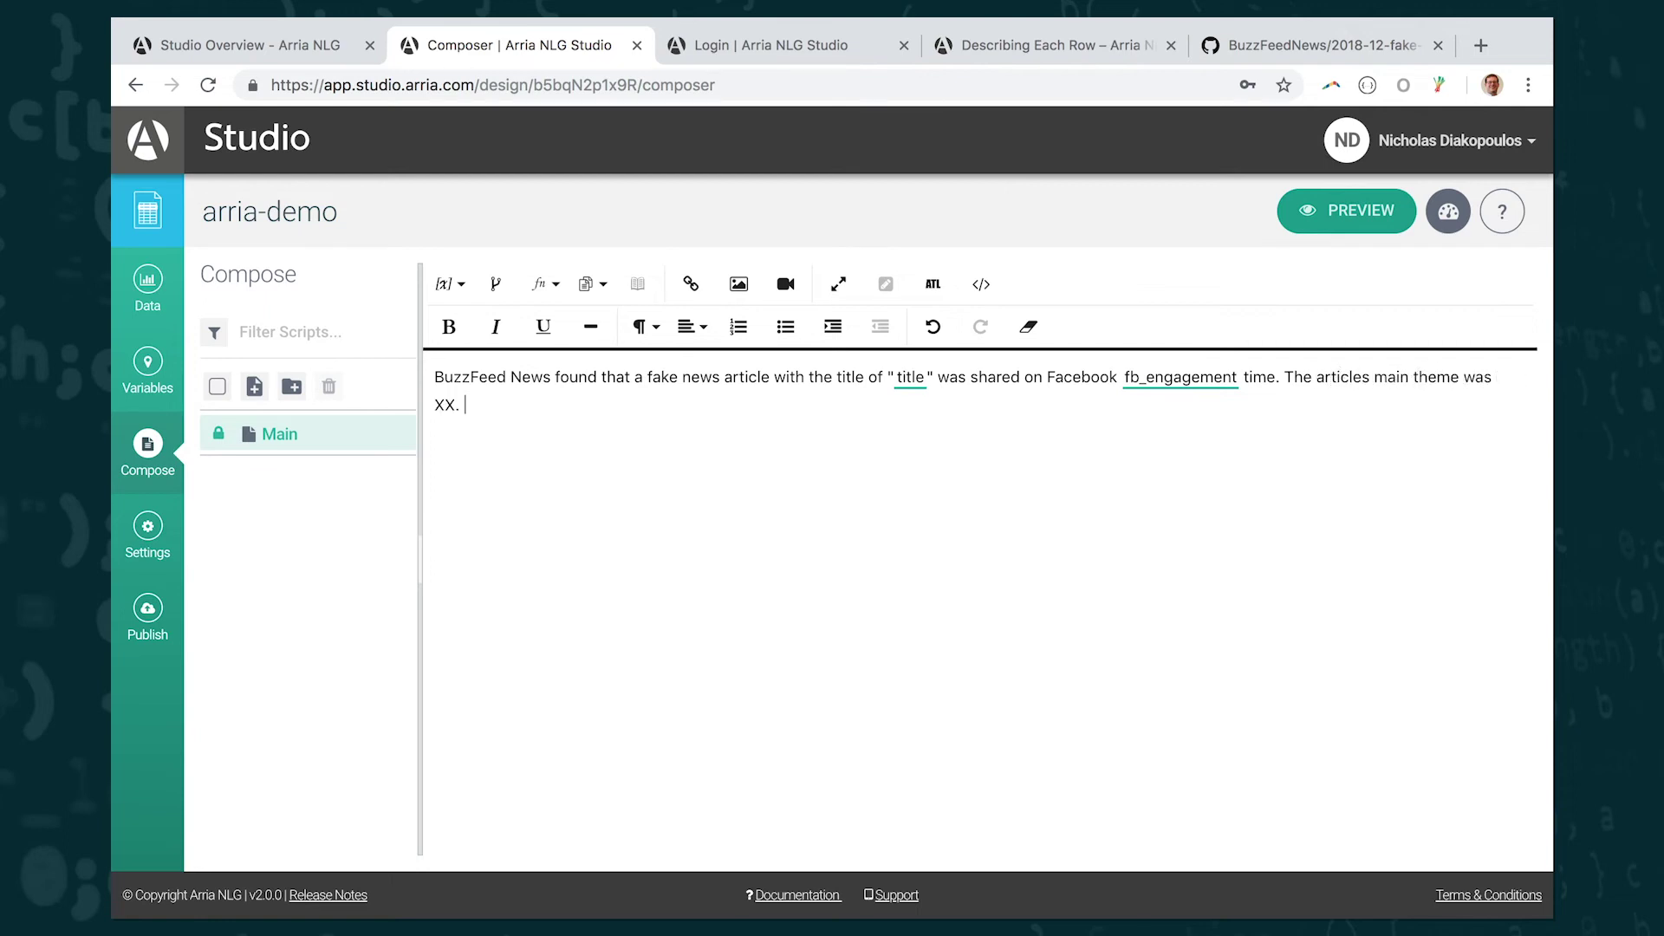
double_click(444, 404)
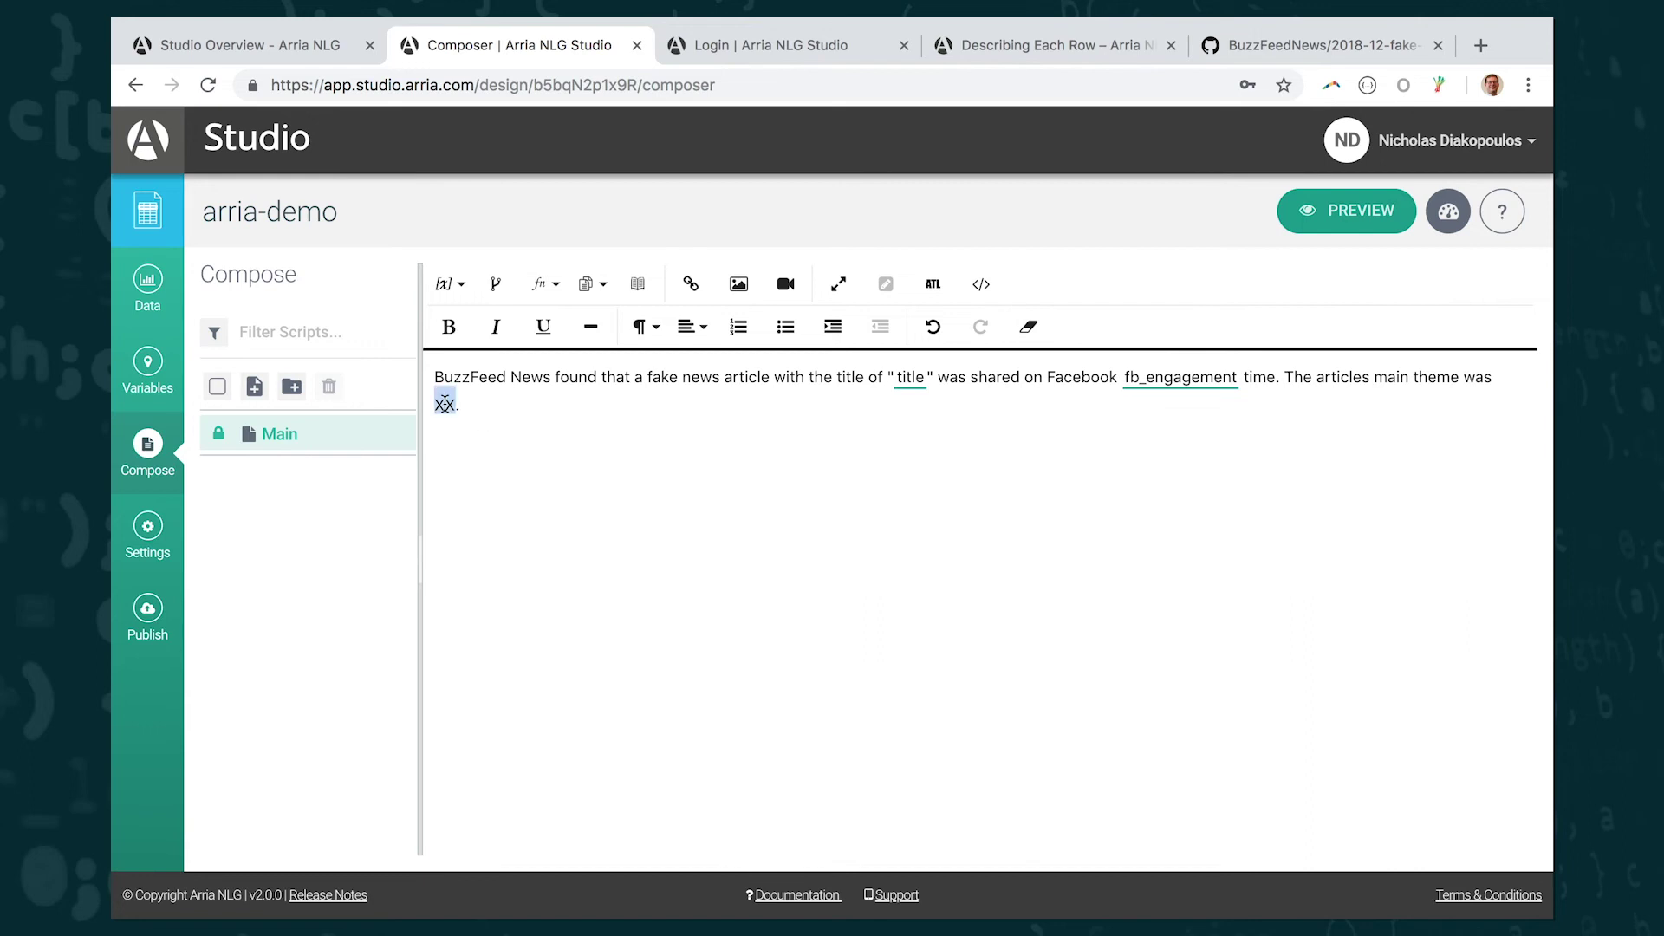
left_click(454, 286)
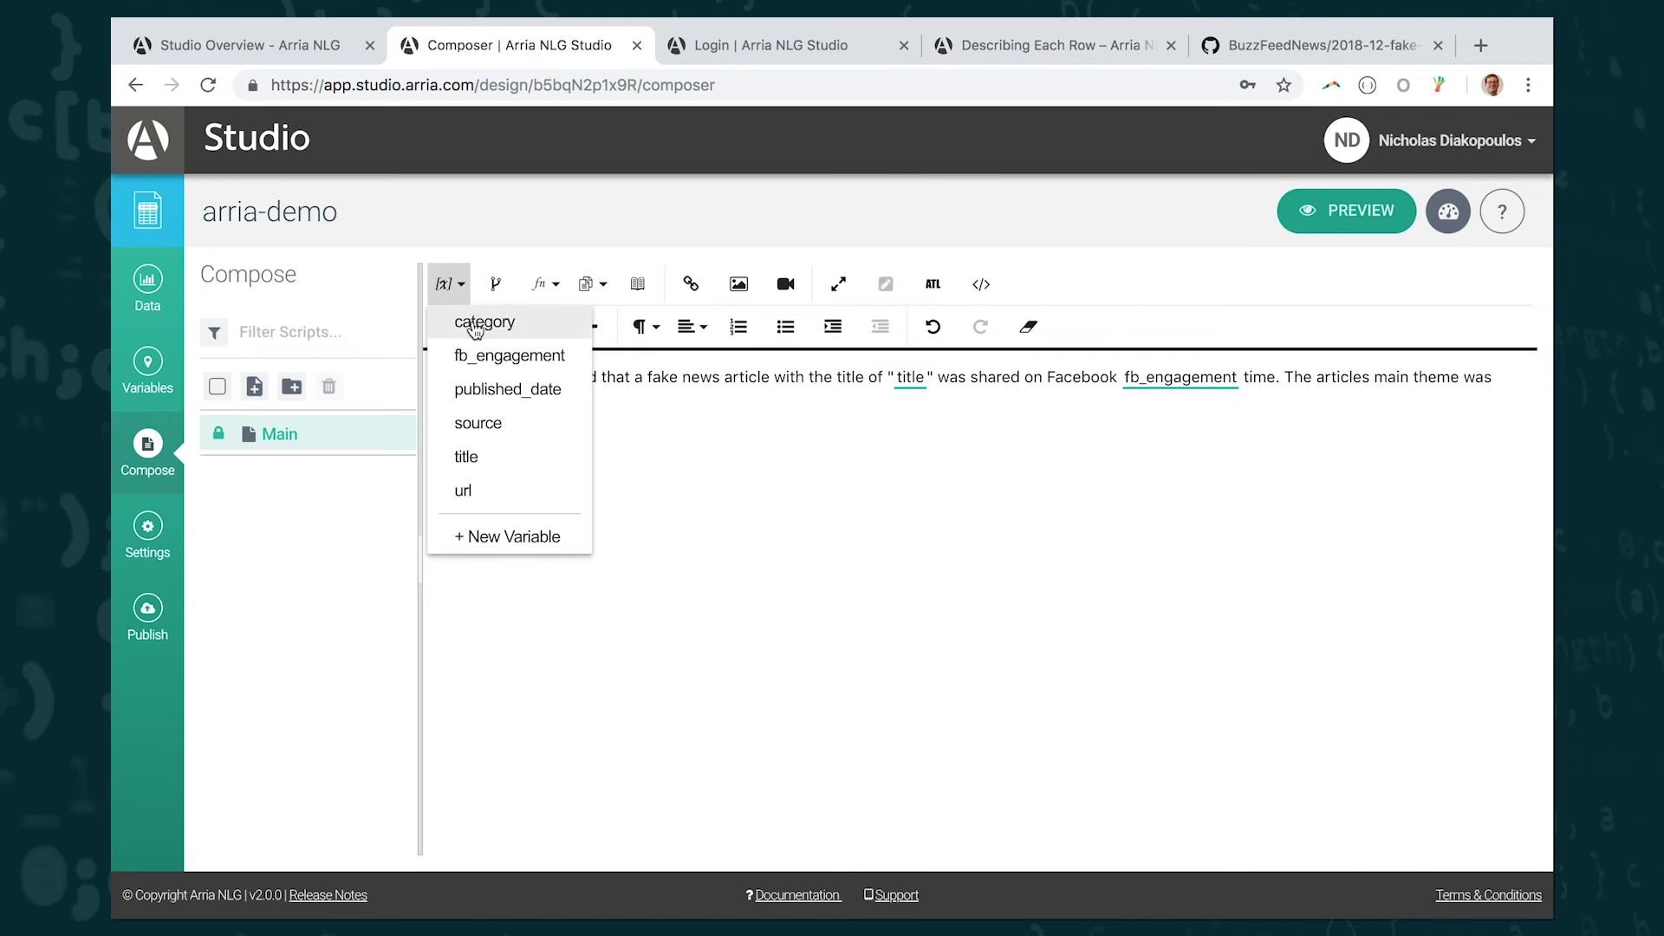
left_click(475, 325)
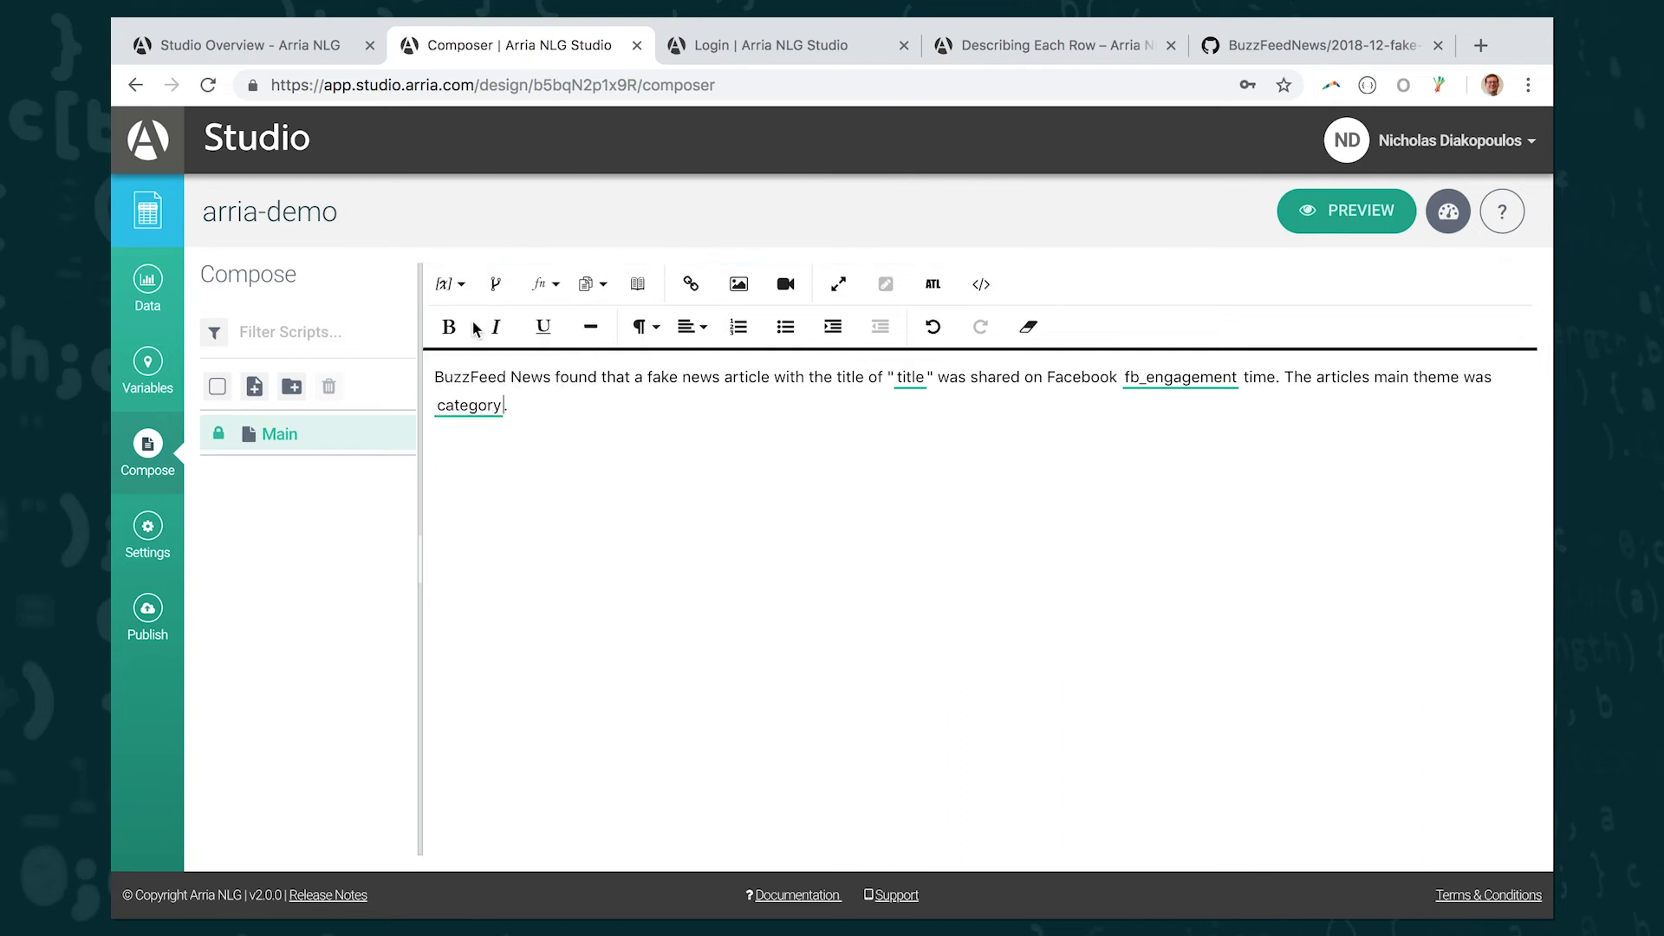
Step: Preview row 1's output, which now ends with 'The articles main theme was Crime.'
left_click(1357, 212)
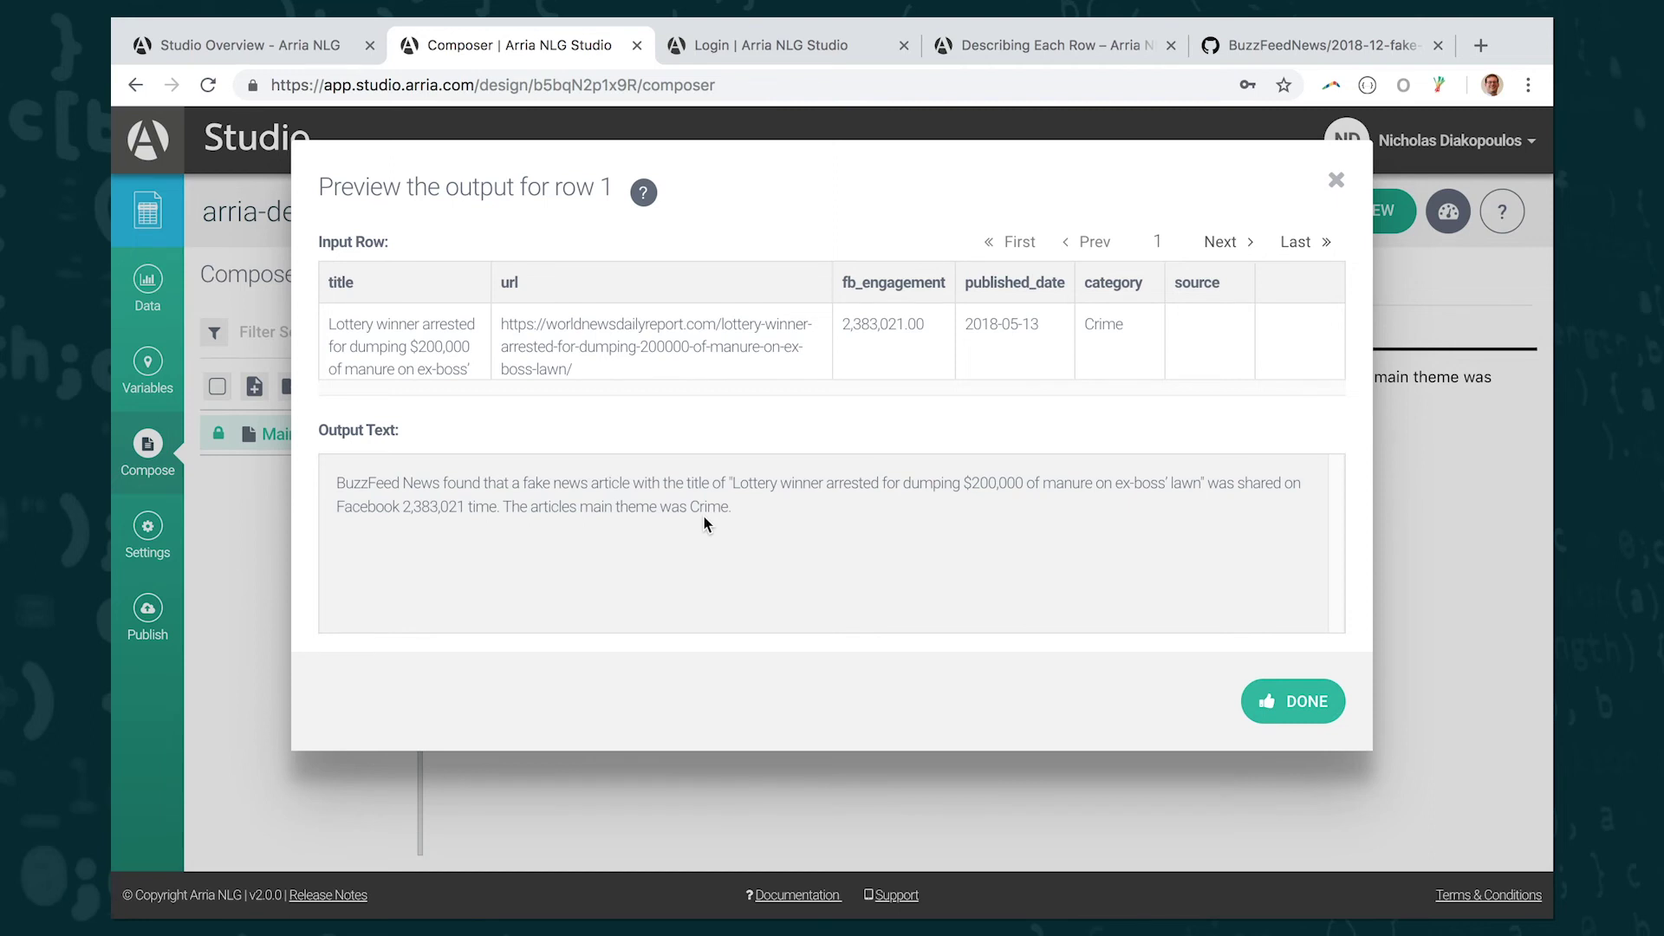
Step: Close the preview and add an apostrophe so the sentence reads 'The article's main theme'
left_click(1298, 702)
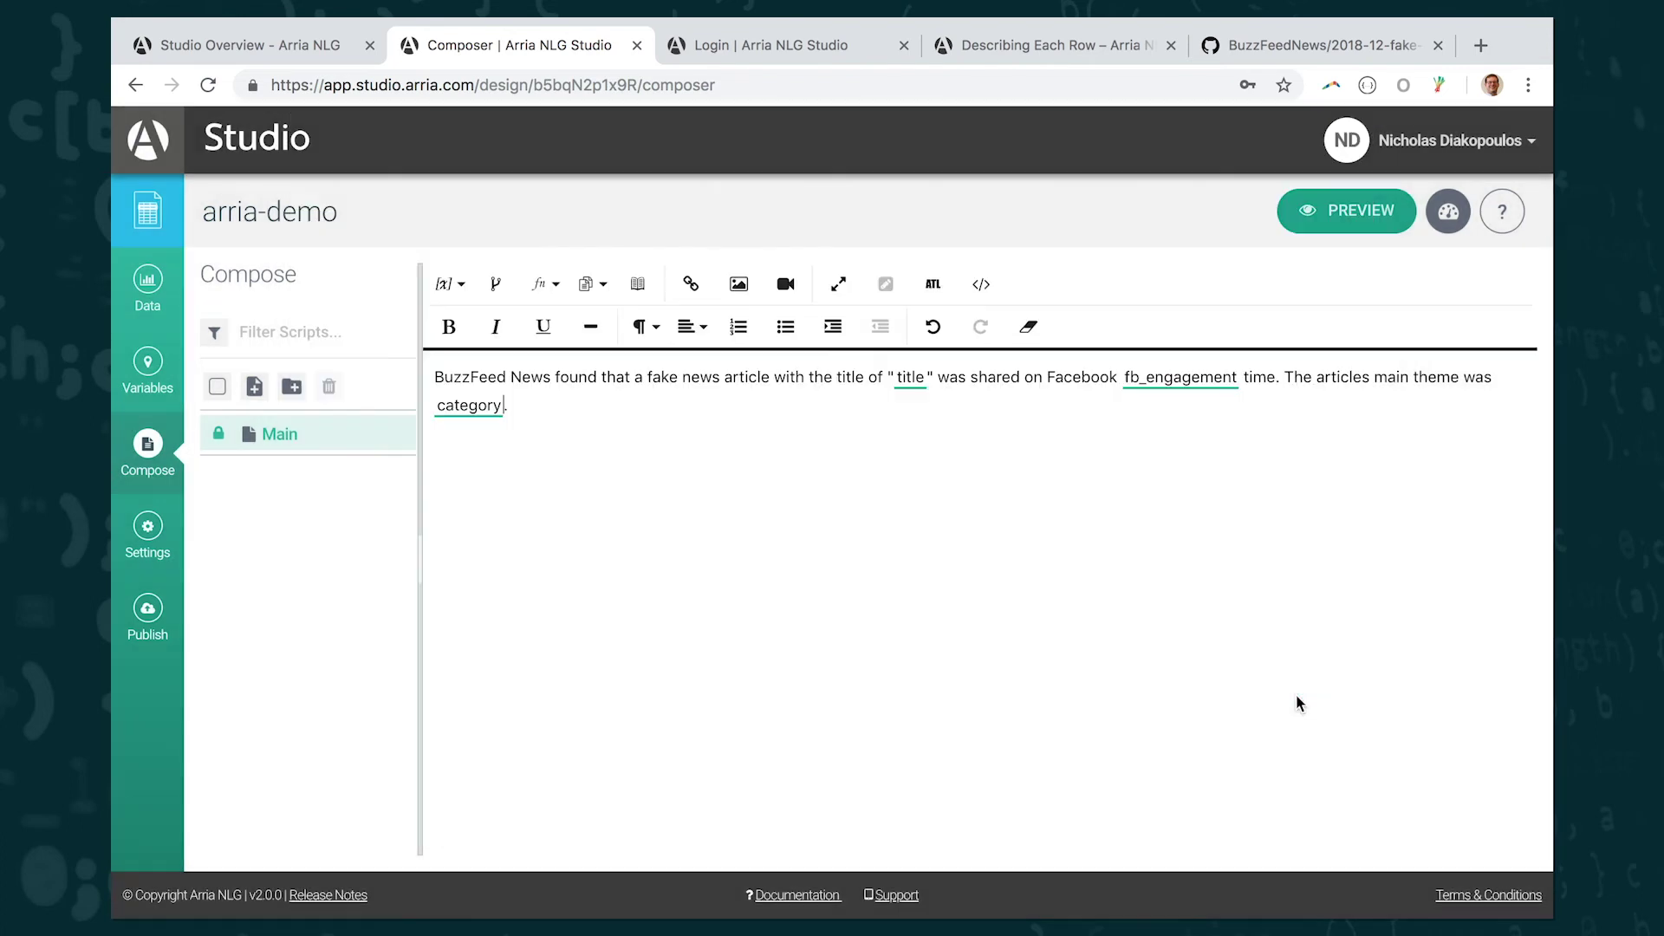
left_click(1363, 376)
type("'")
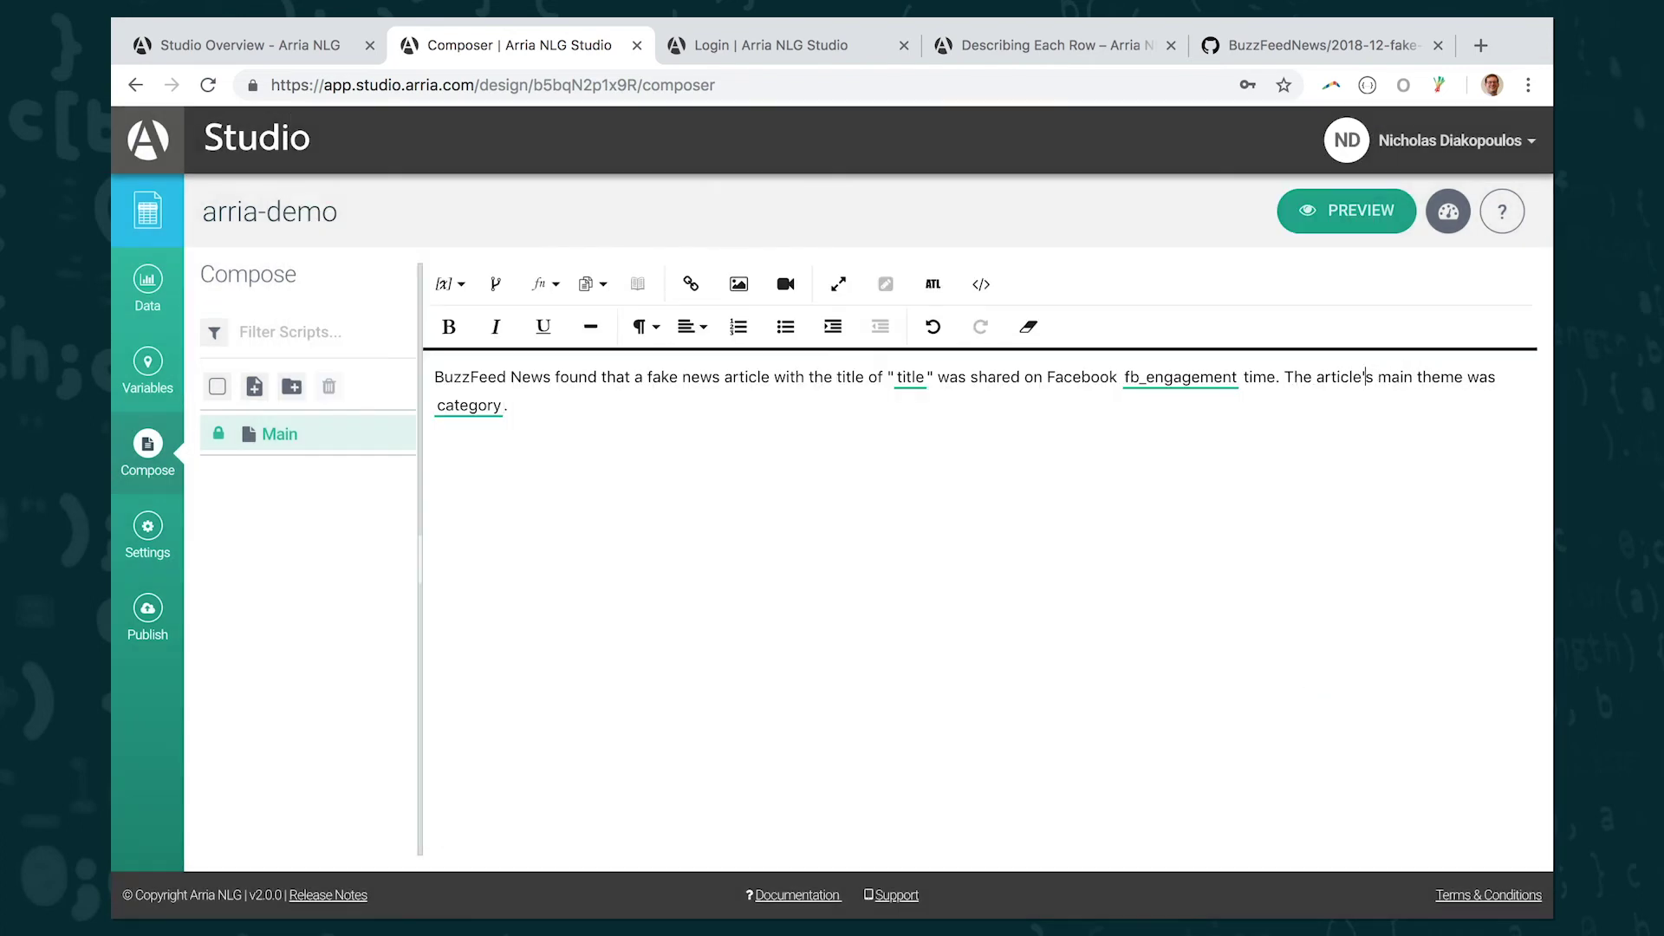
Step: Select the category variable and bring up the text functions list down to lower
left_click(475, 401)
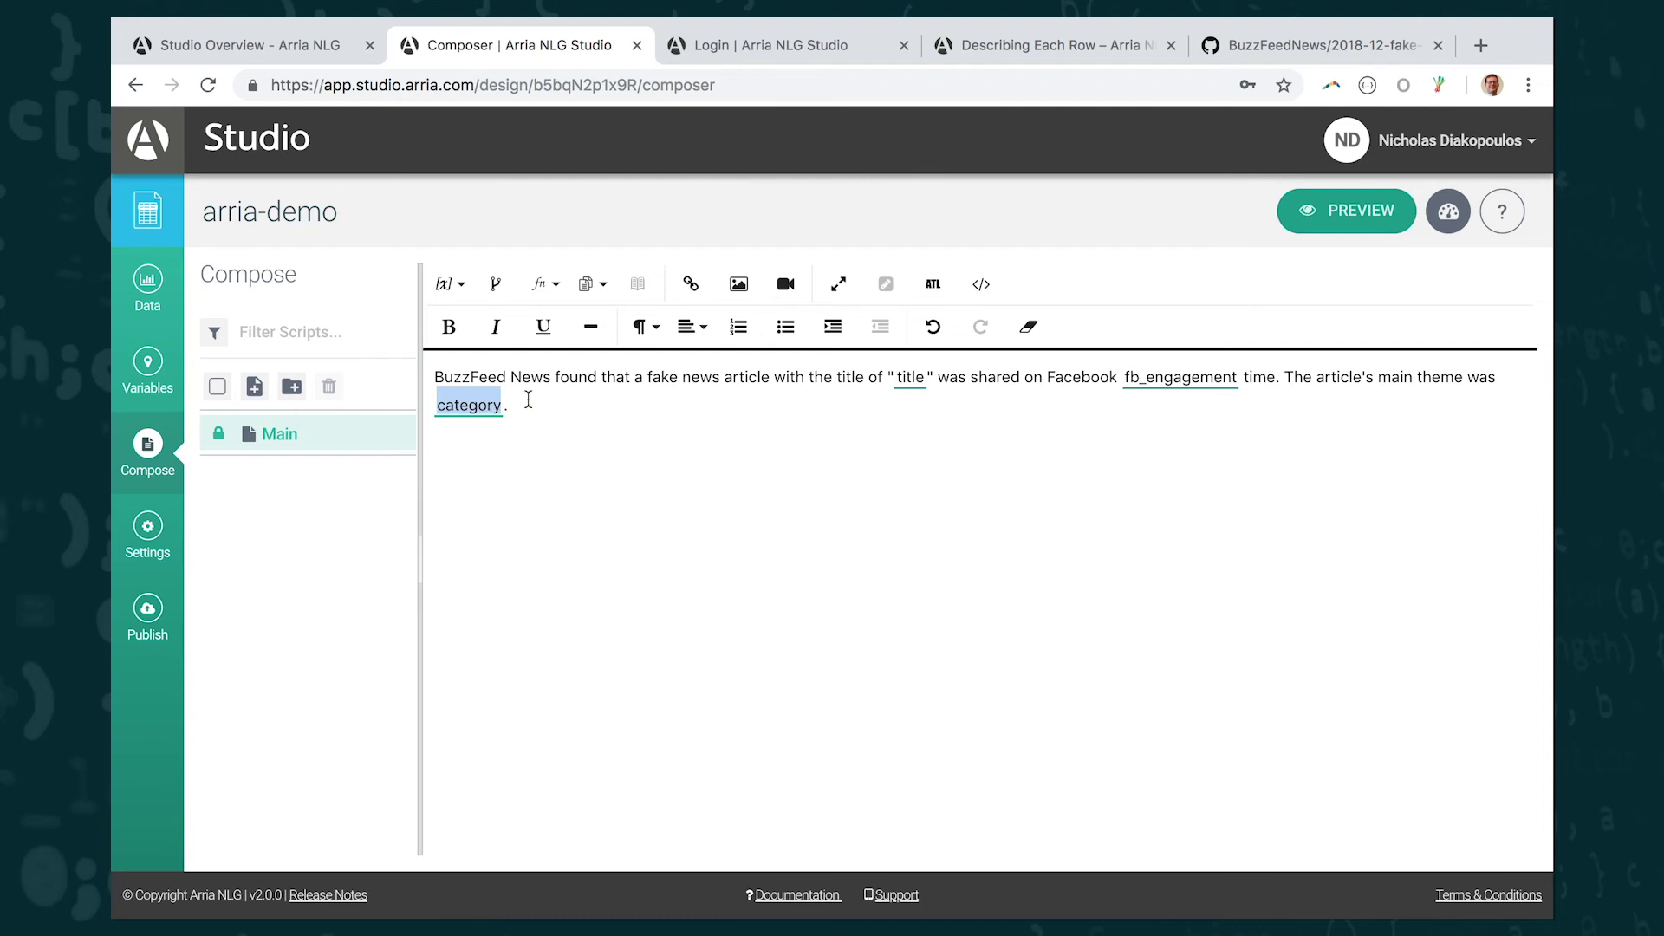
left_click(549, 286)
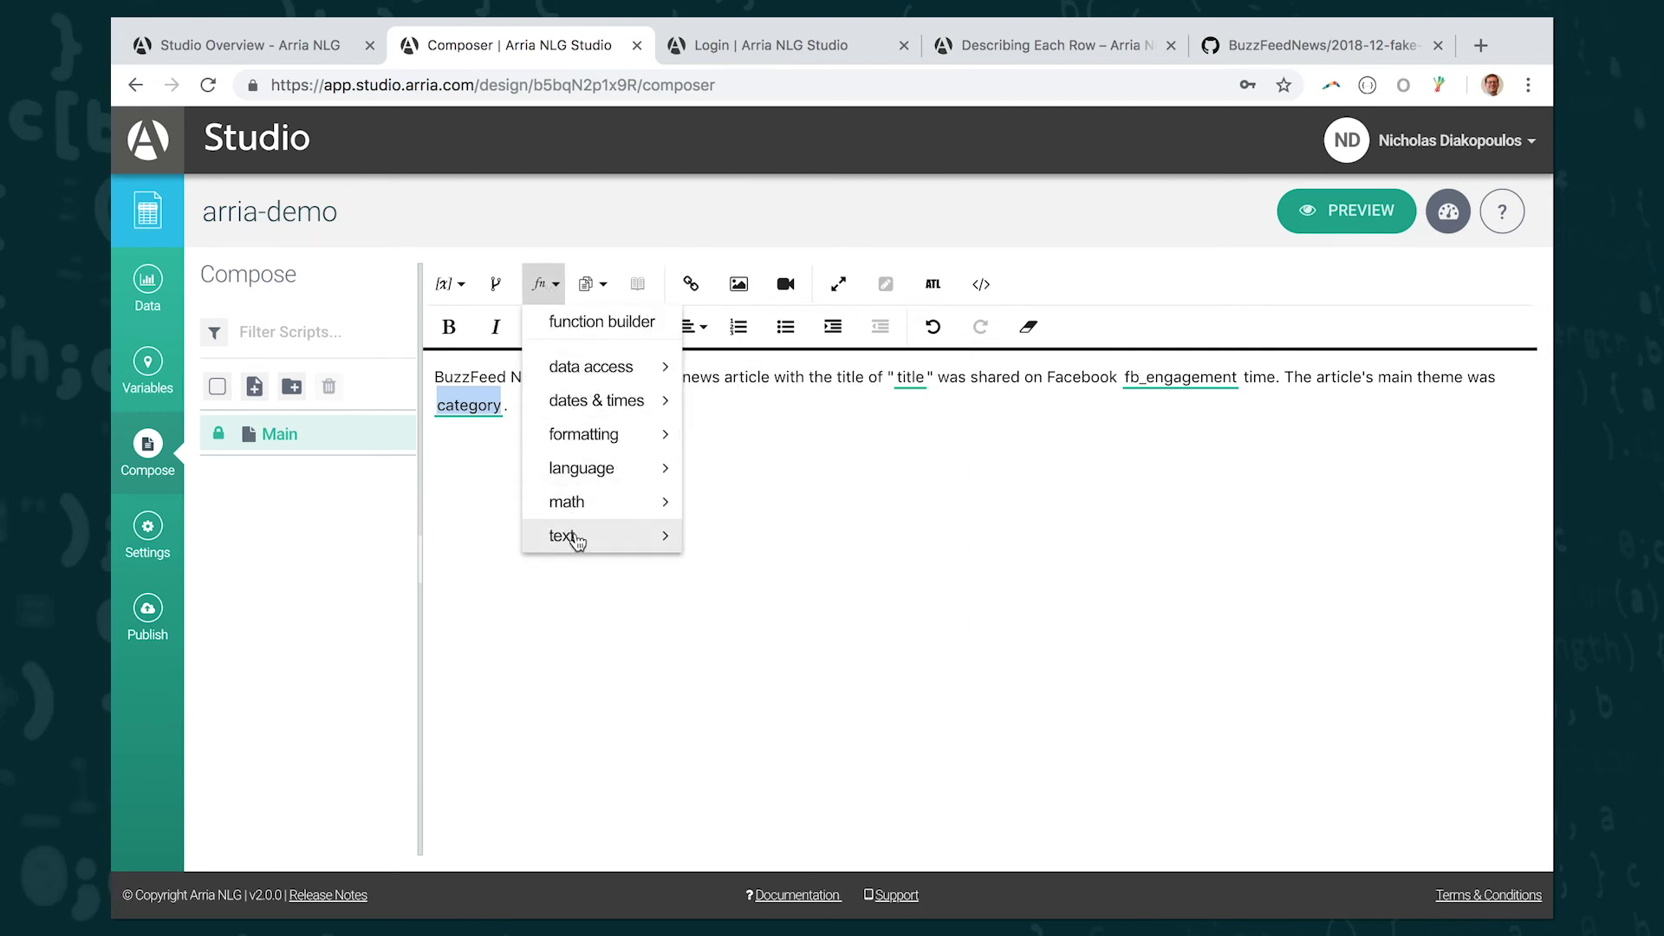
mouse_move(576, 539)
scroll(840, 619, "down", 3)
scroll(841, 623, "down", 1)
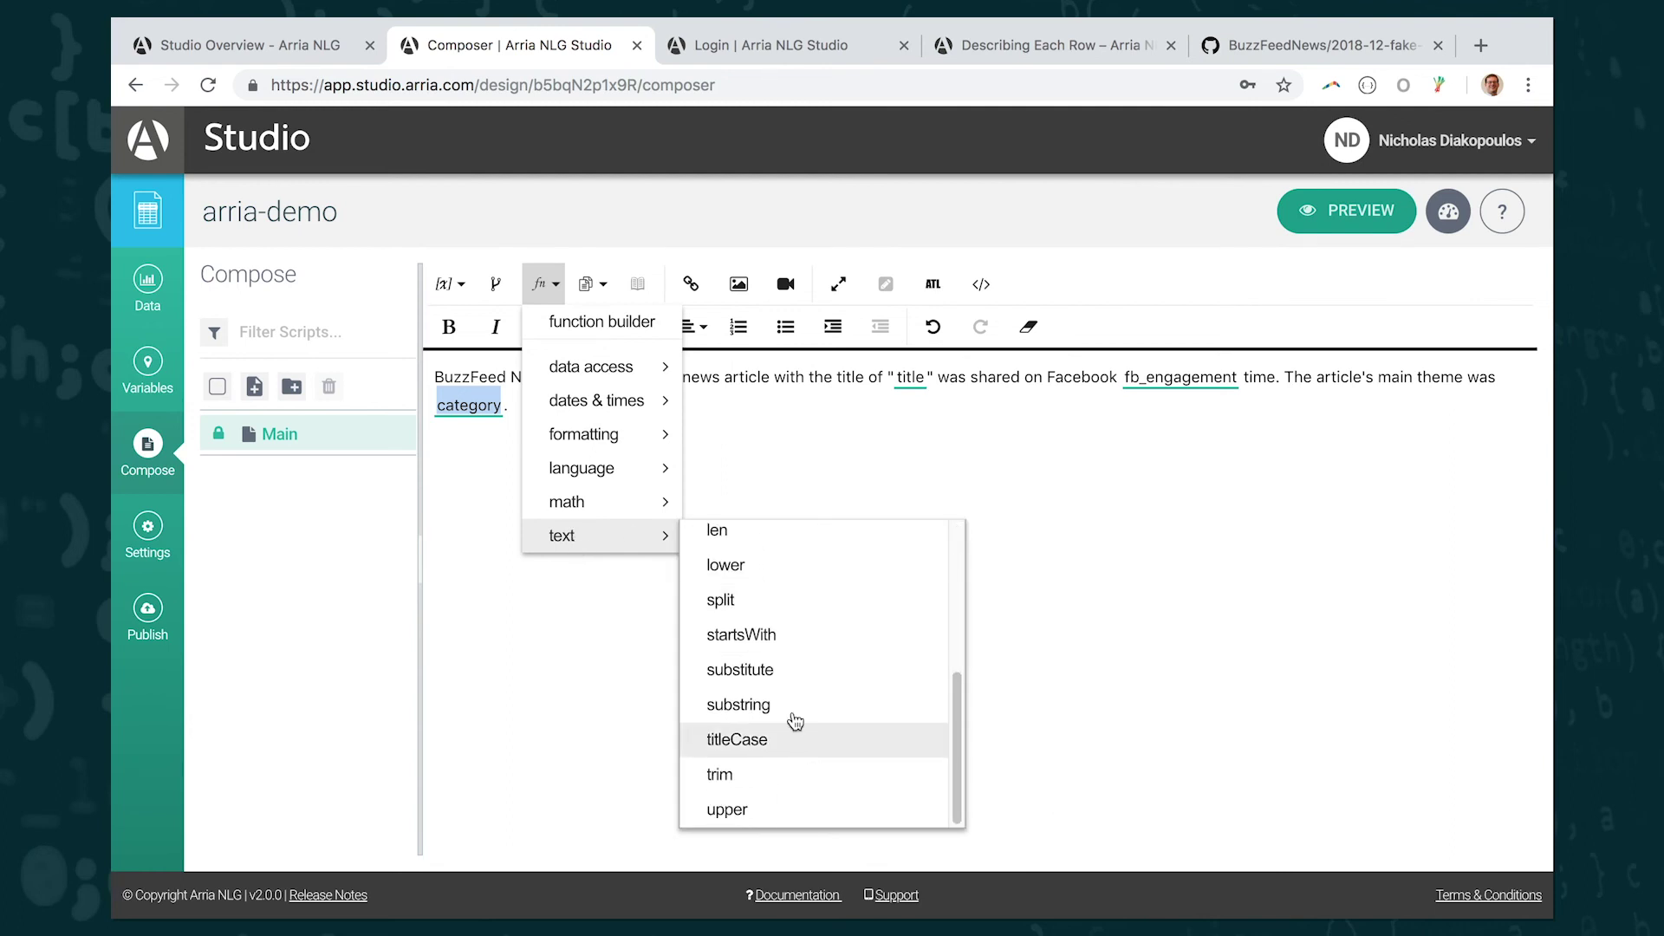
Step: Wrap the category variable in lower() so the sentence ends with lower(category)
left_click(752, 576)
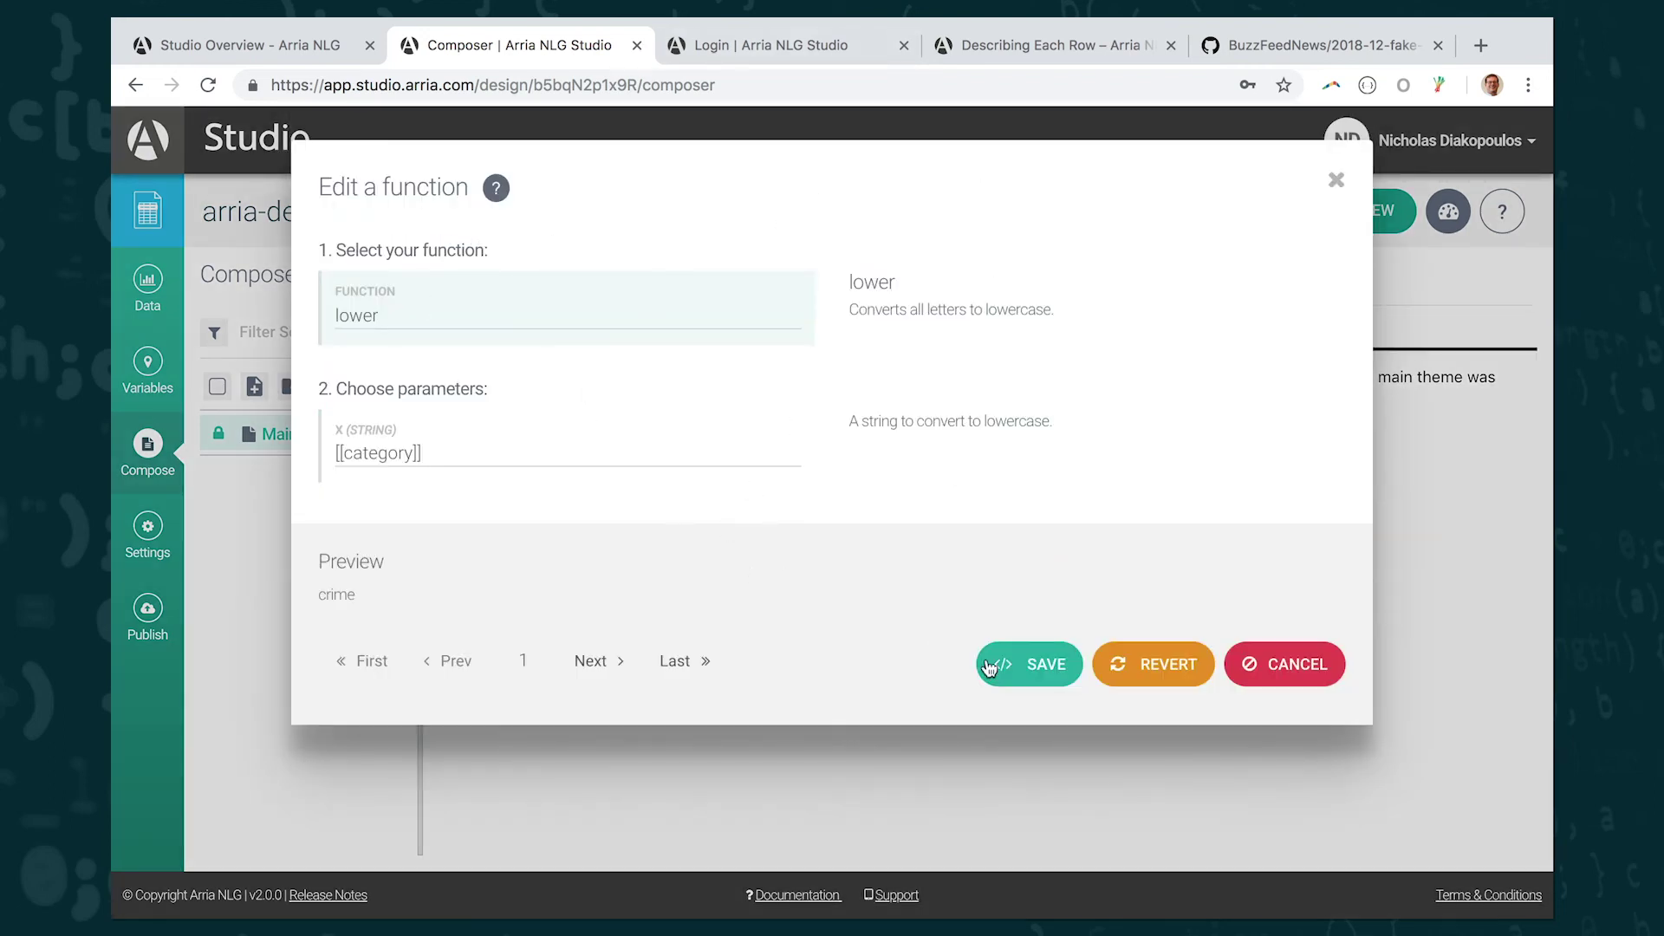
left_click(1038, 668)
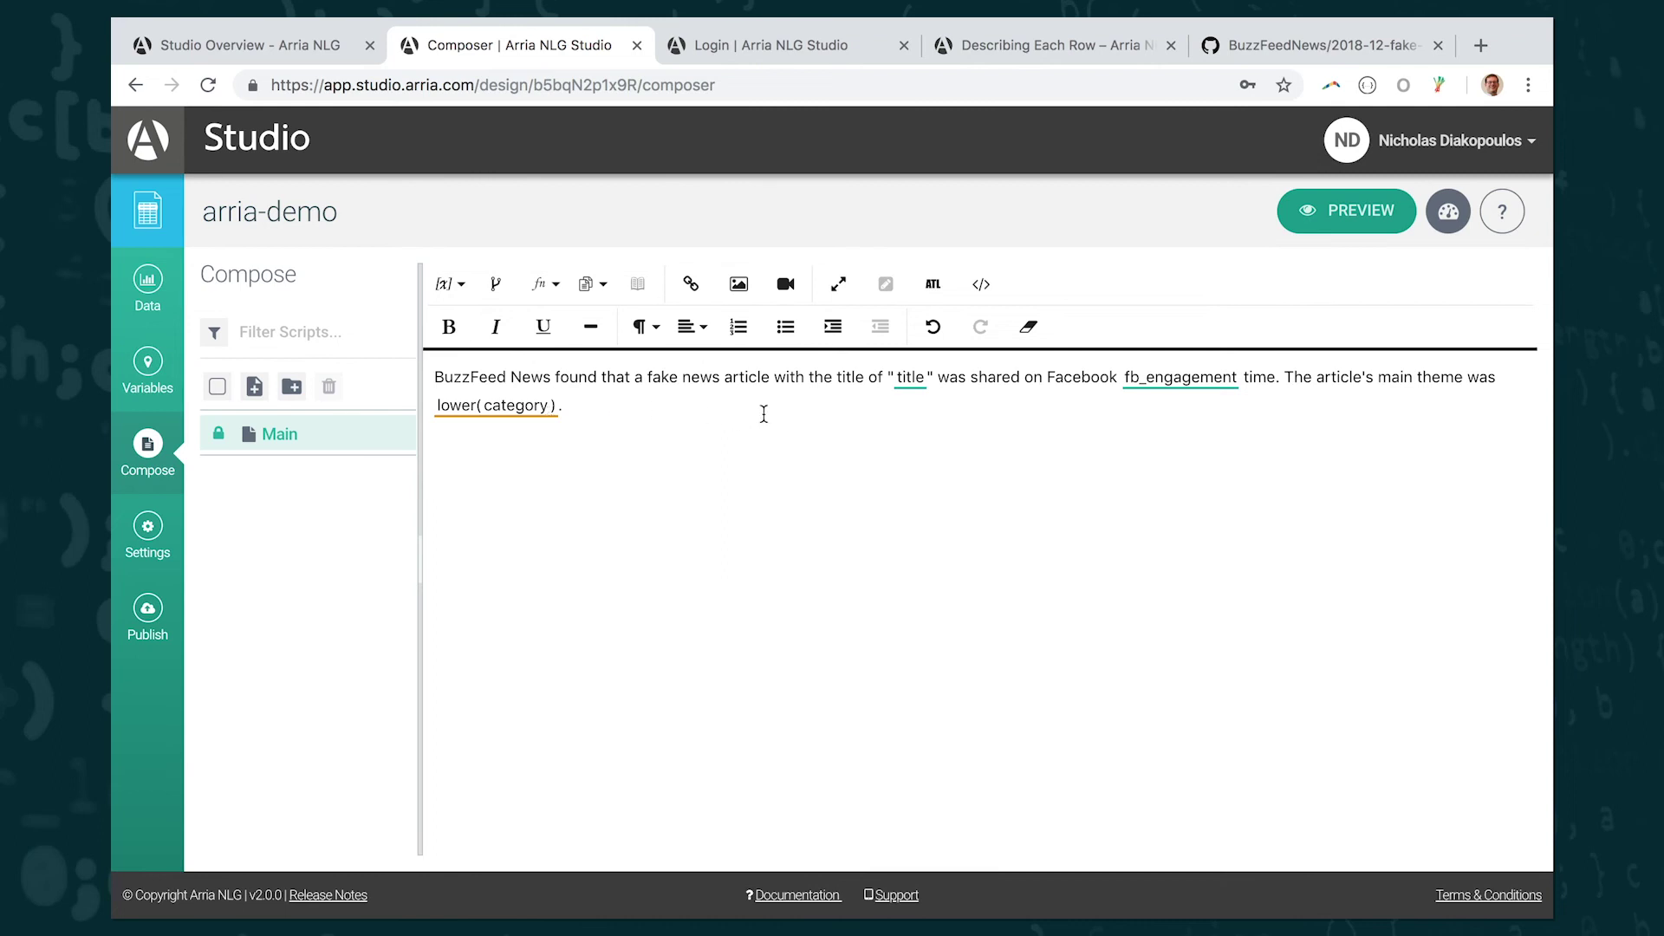
left_click(1339, 223)
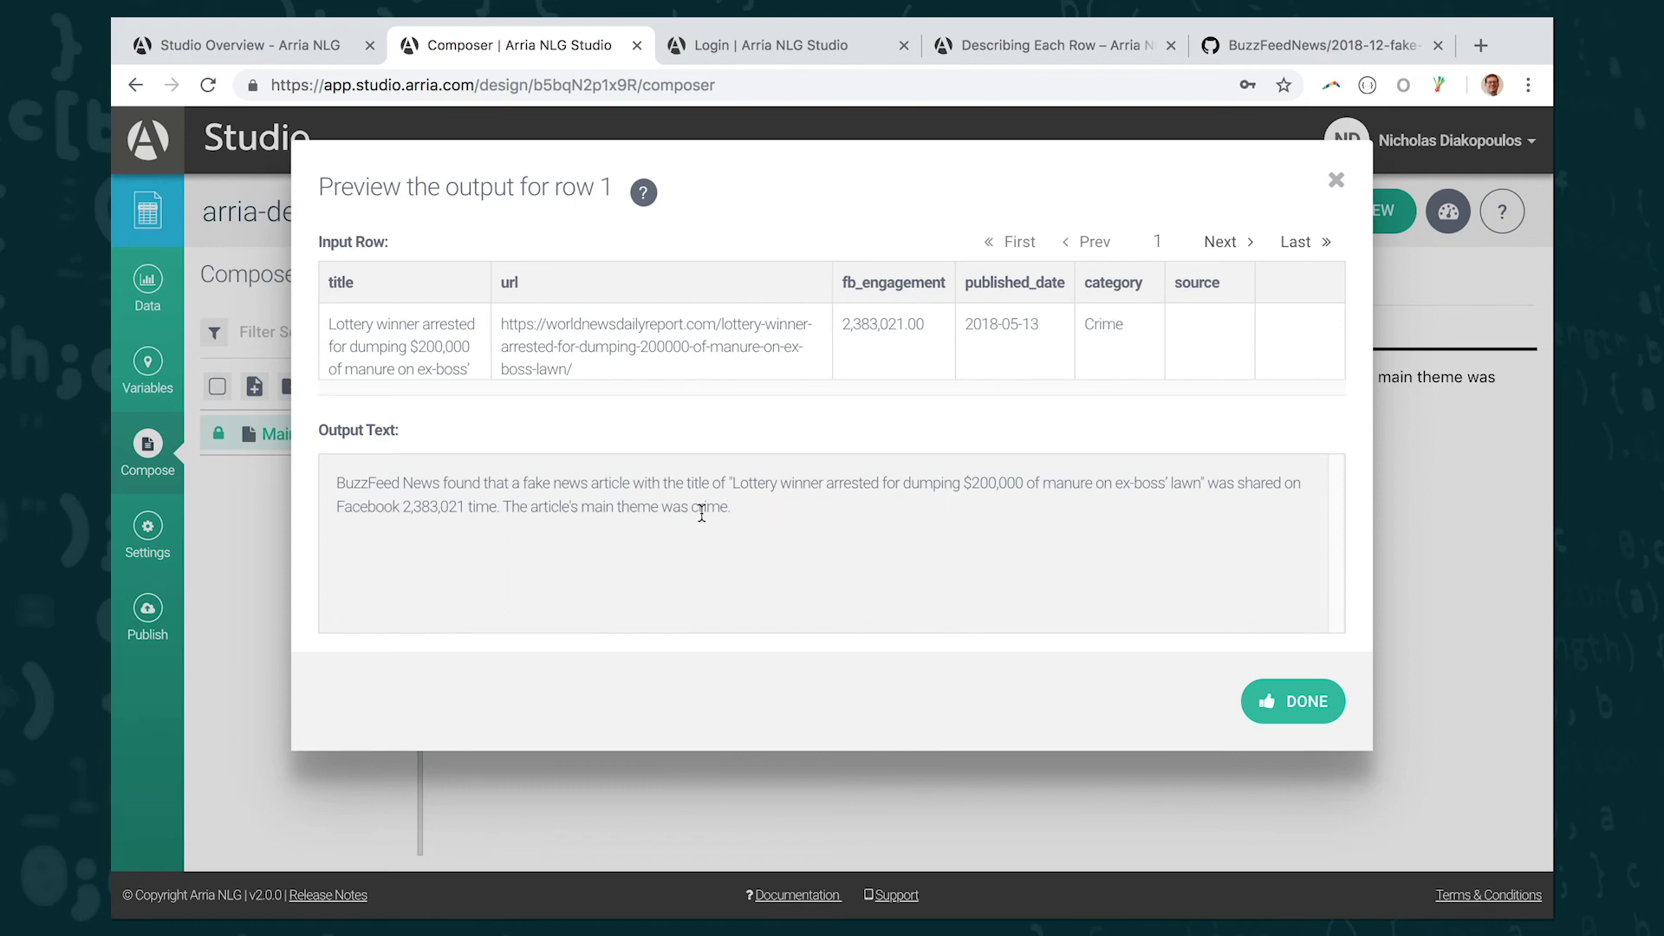
left_click(1297, 709)
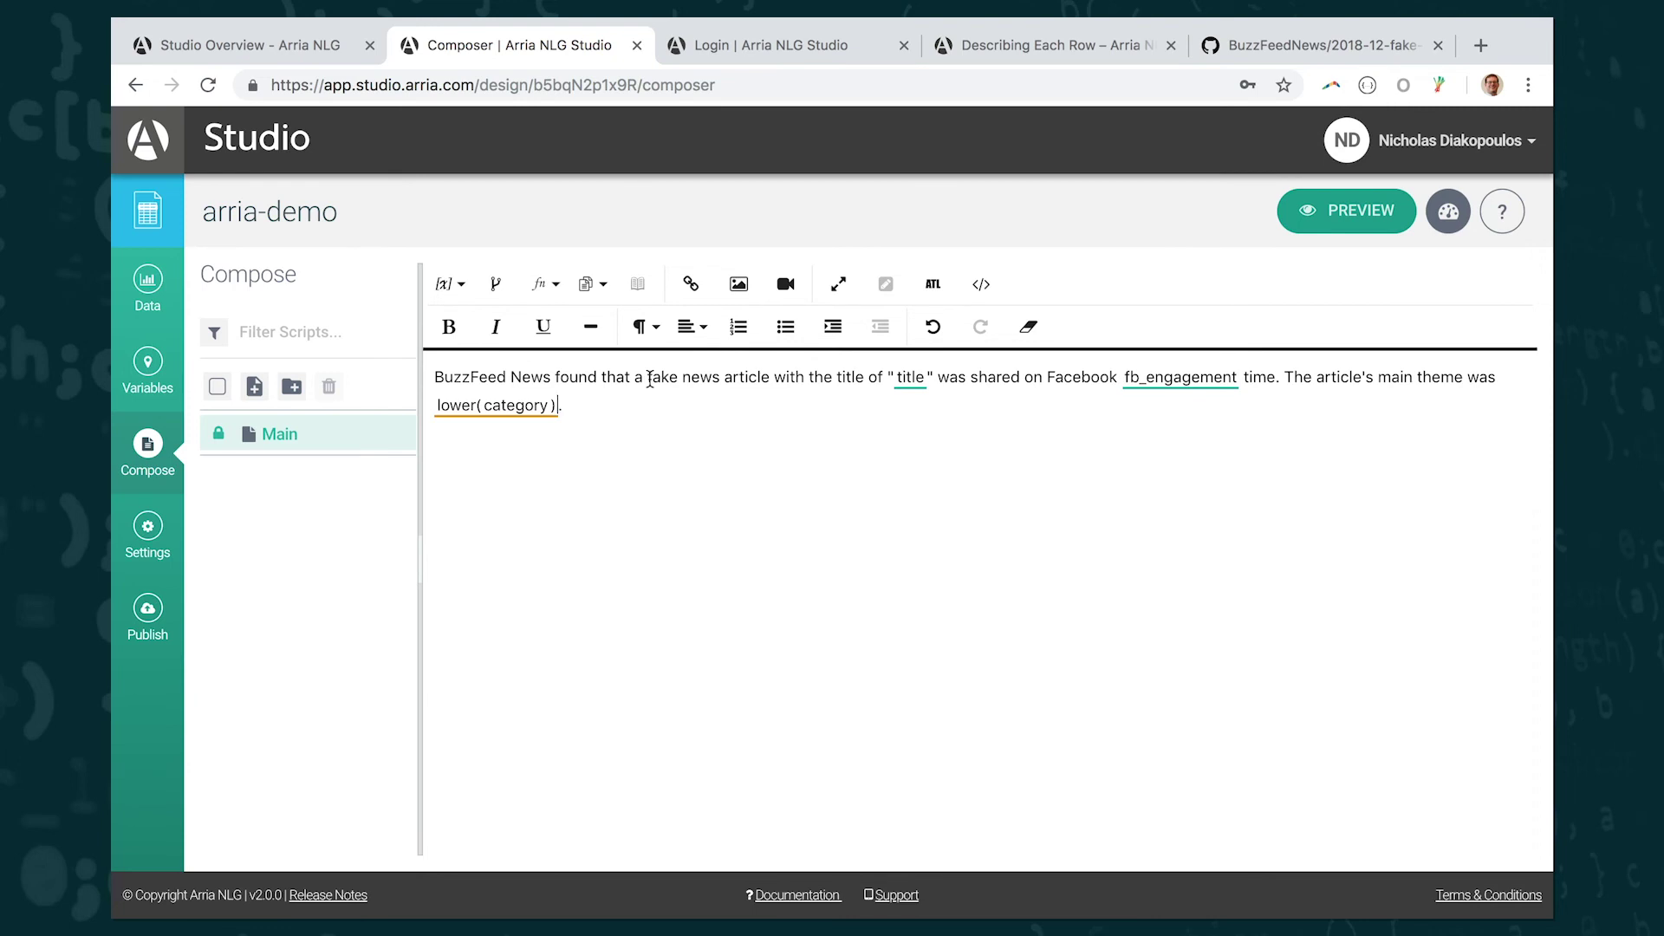
Step: Turn the selected 'fake news' into a chooseAtRandom function with 'fabricated news' as the second option
left_click_drag(649, 379, 716, 374)
left_click(547, 288)
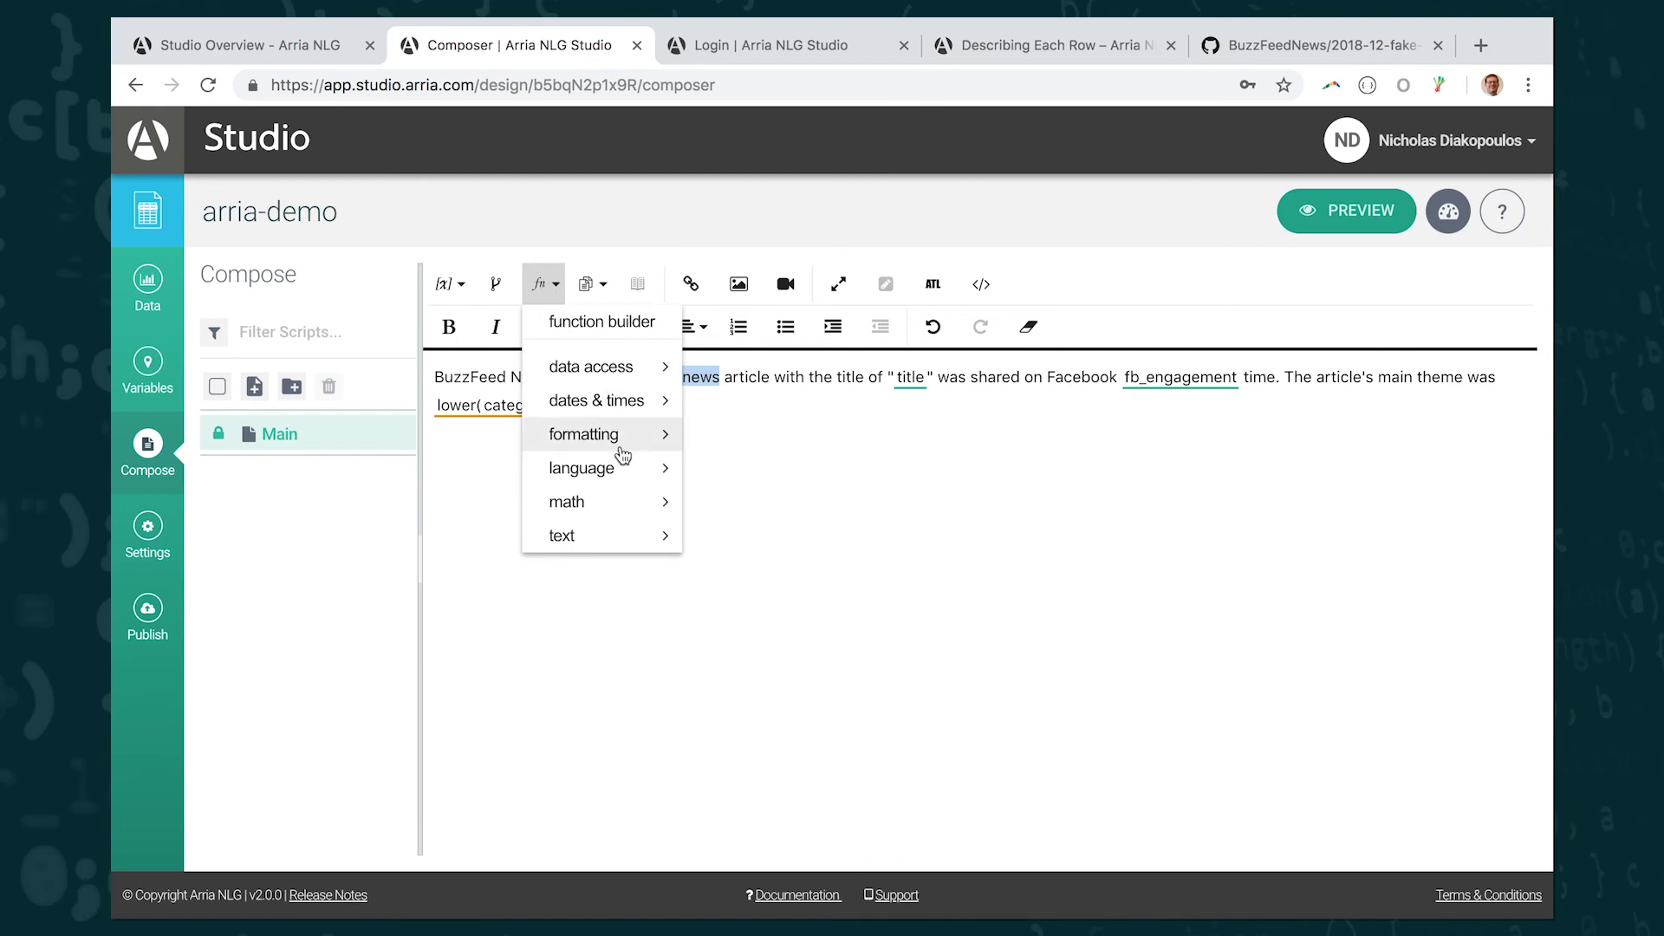
mouse_move(623, 481)
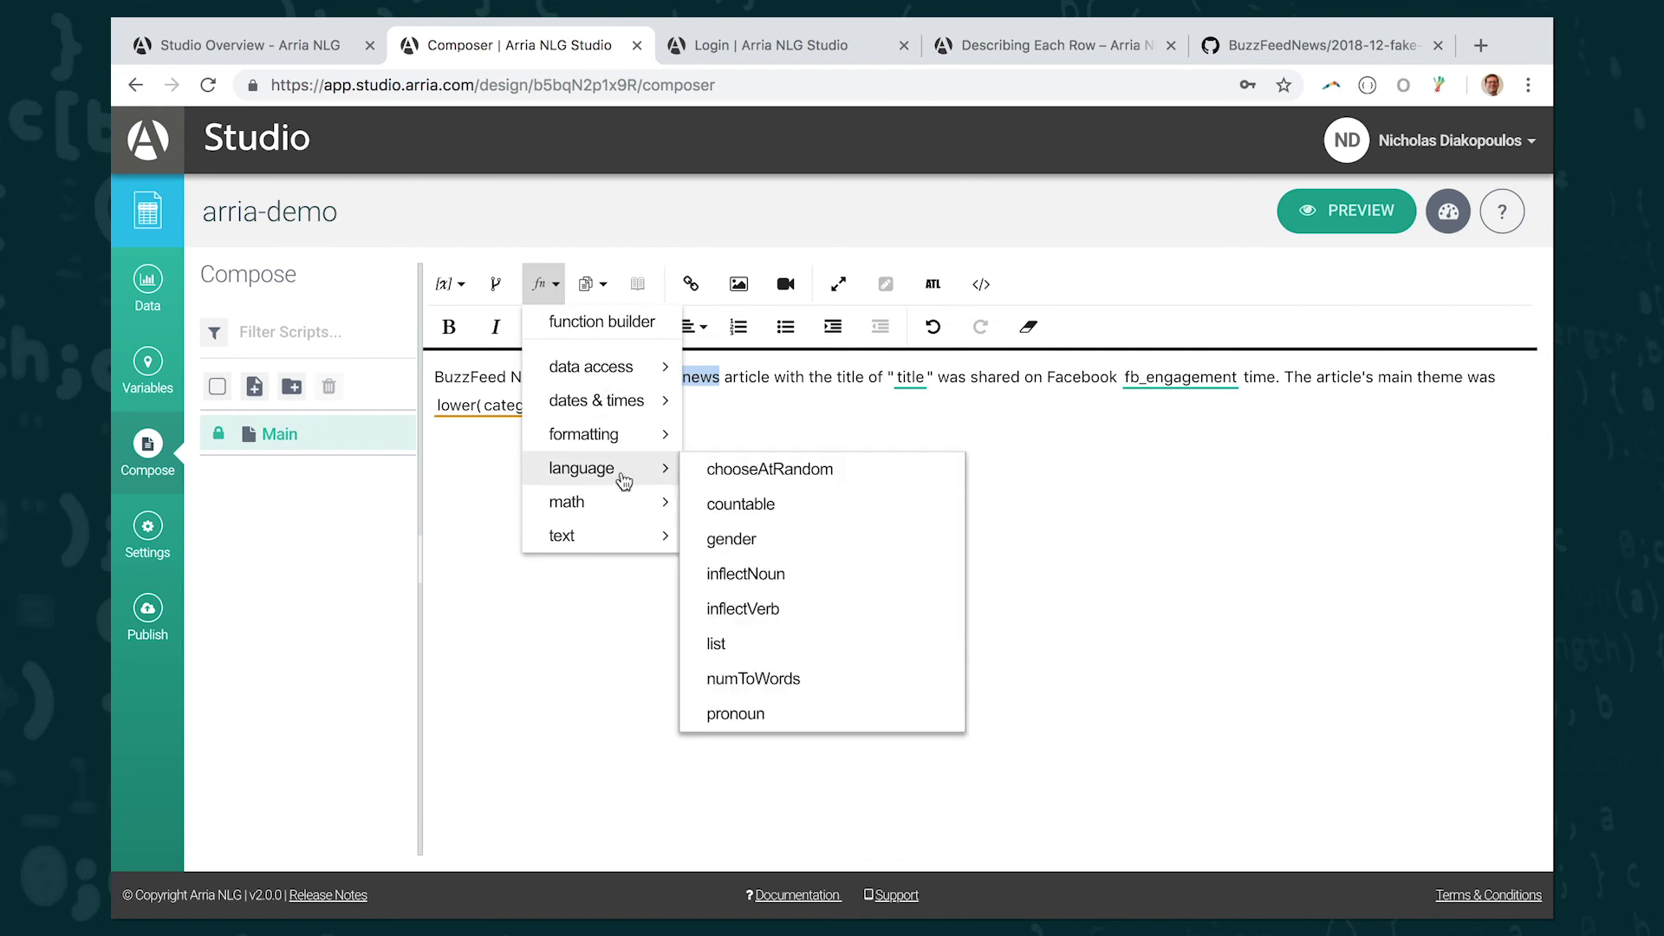
left_click(736, 481)
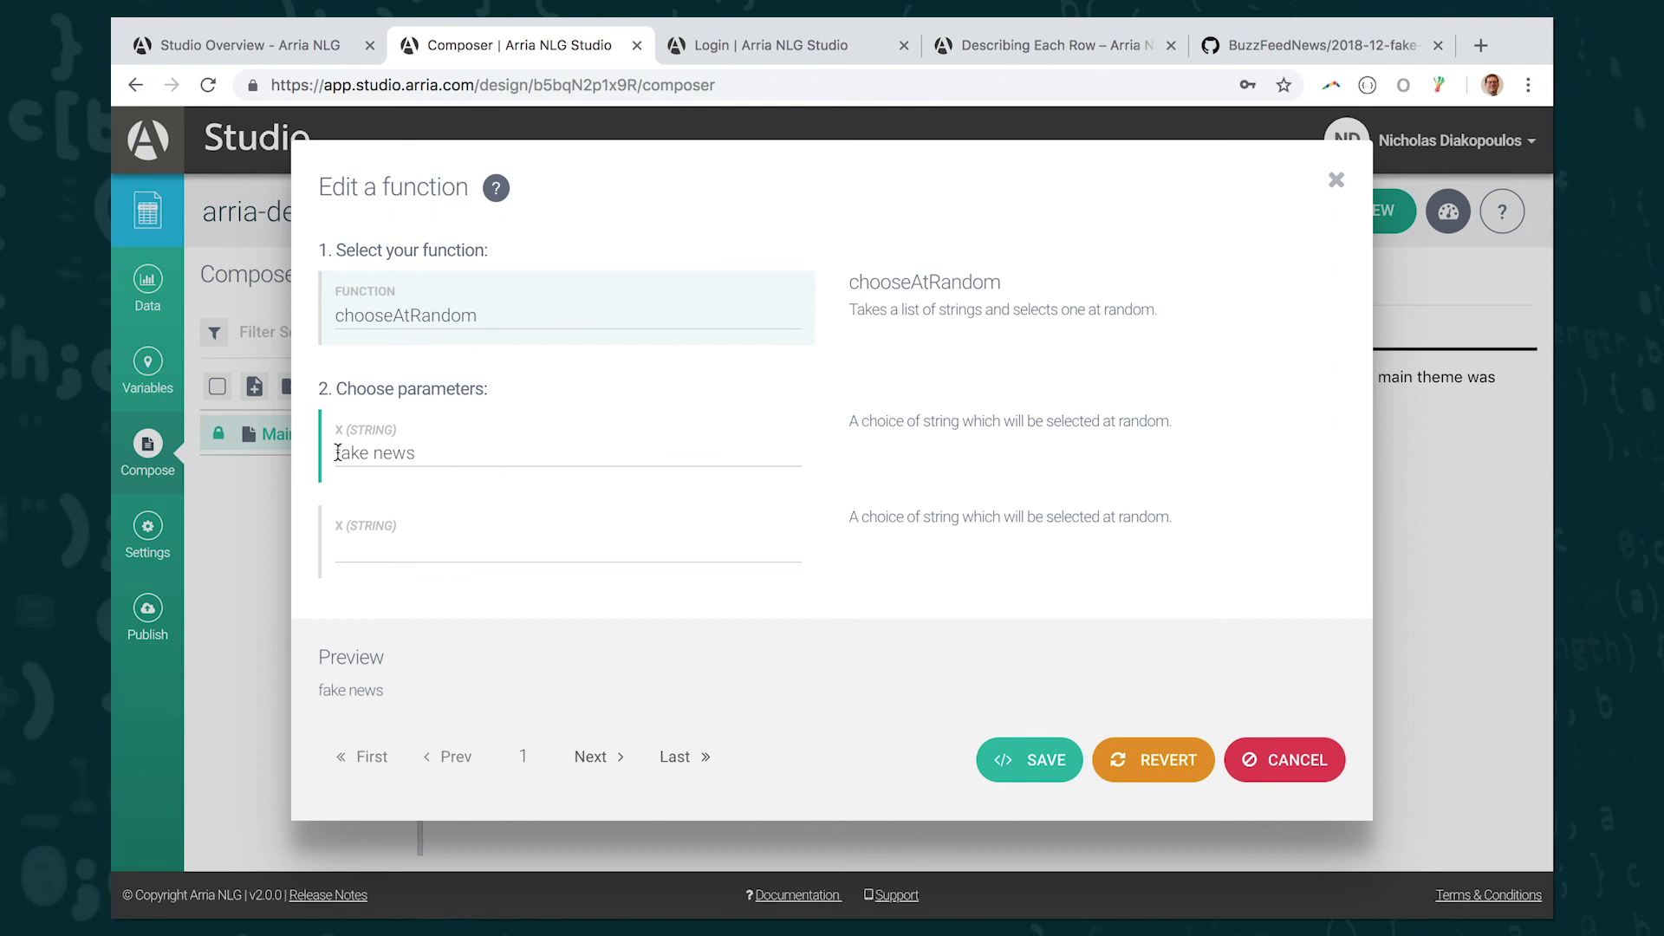
left_click(405, 555)
left_click(382, 549)
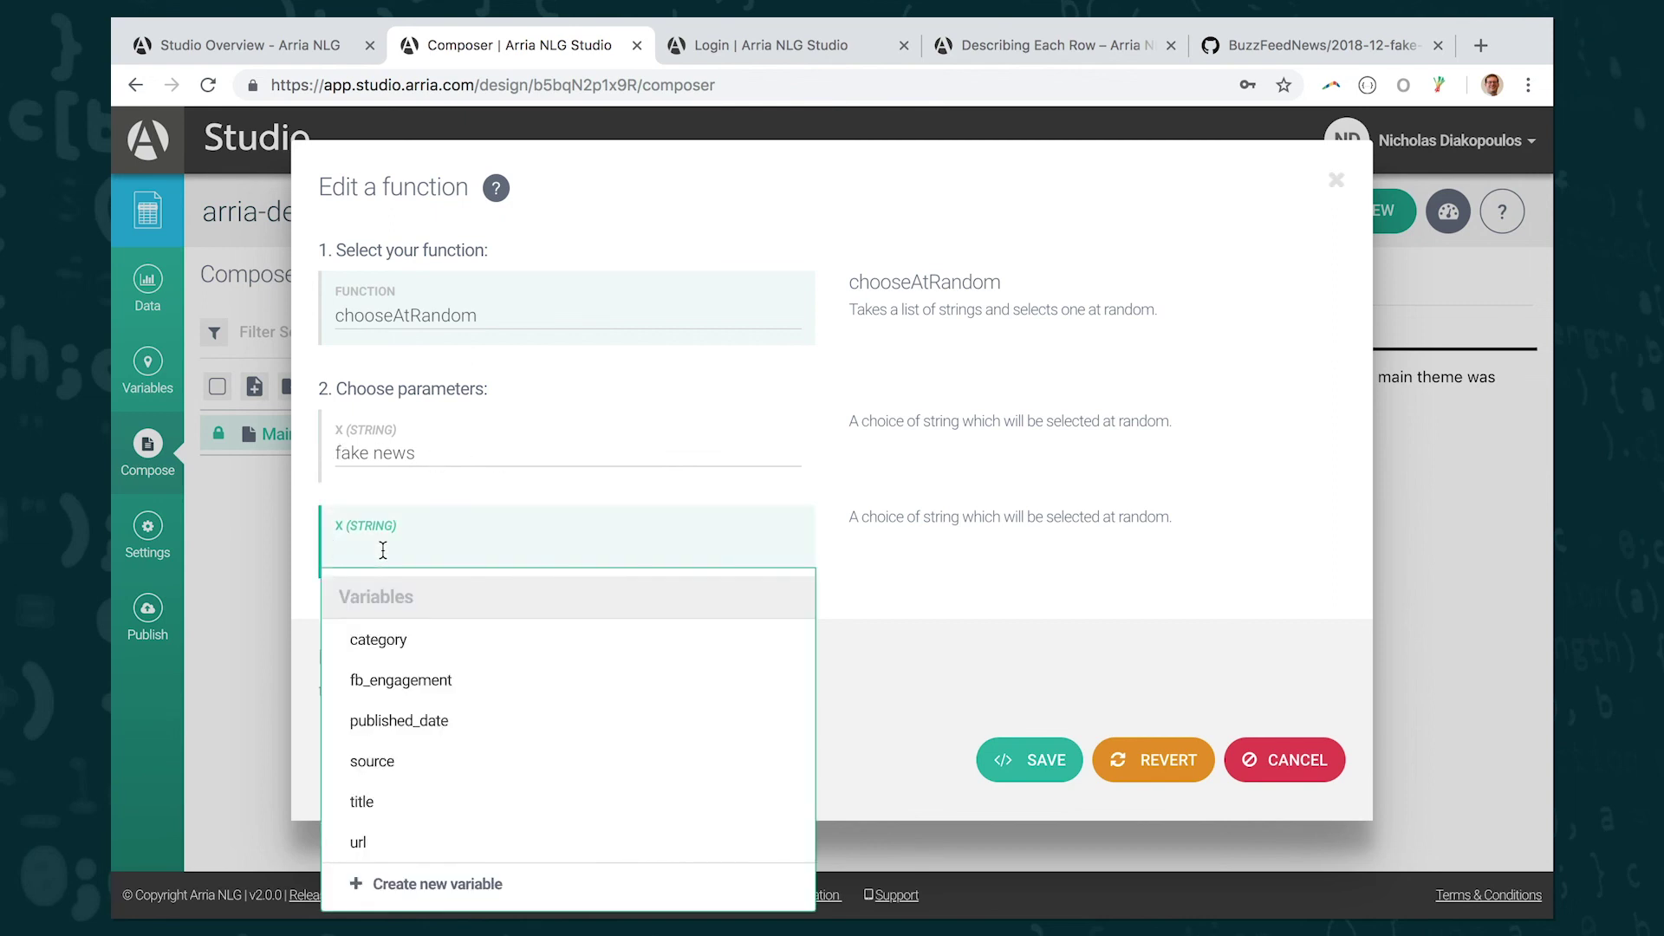
type("fabricated")
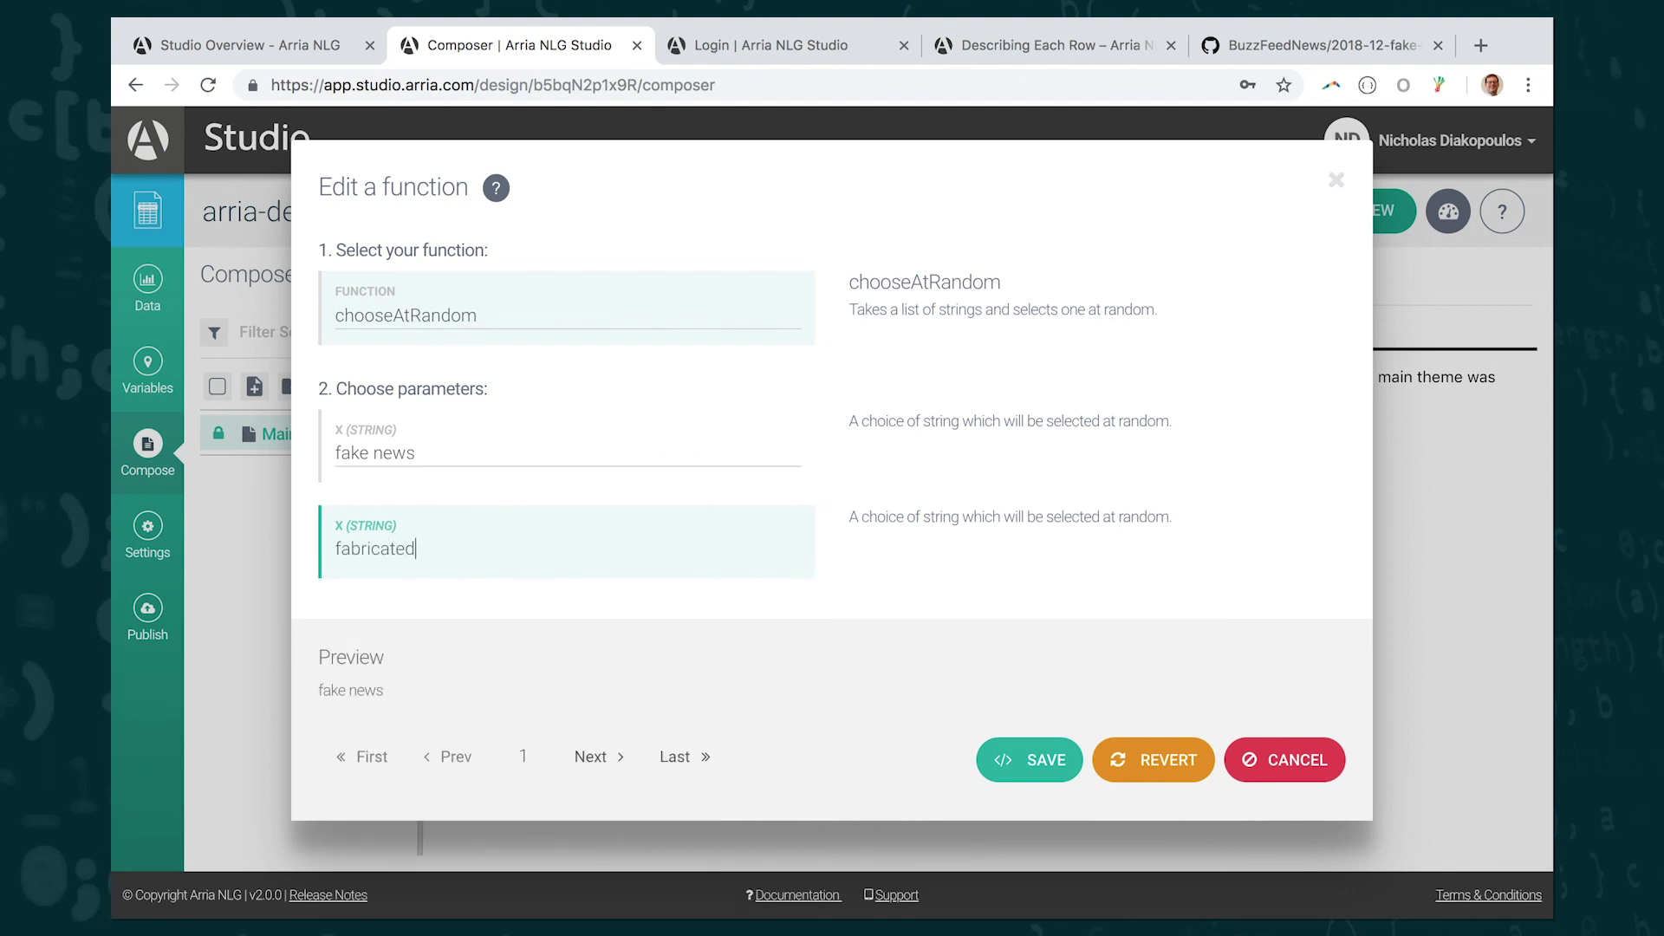
type(" news")
key("Return")
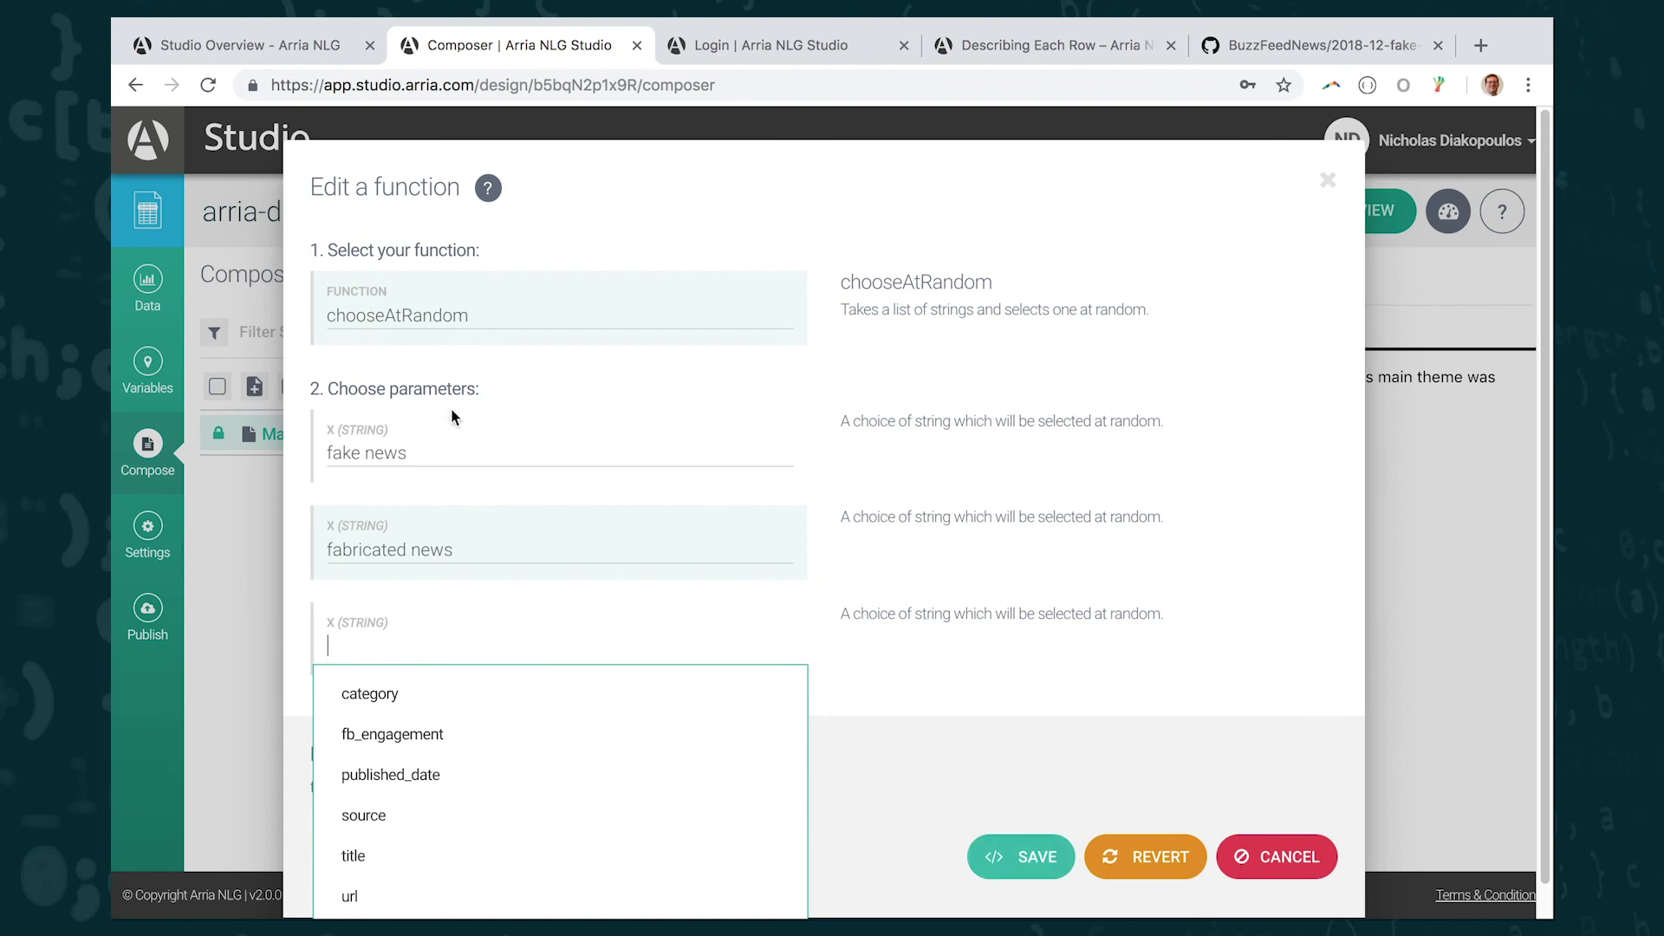
key("Down")
key("Down")
key("Down")
key("Up")
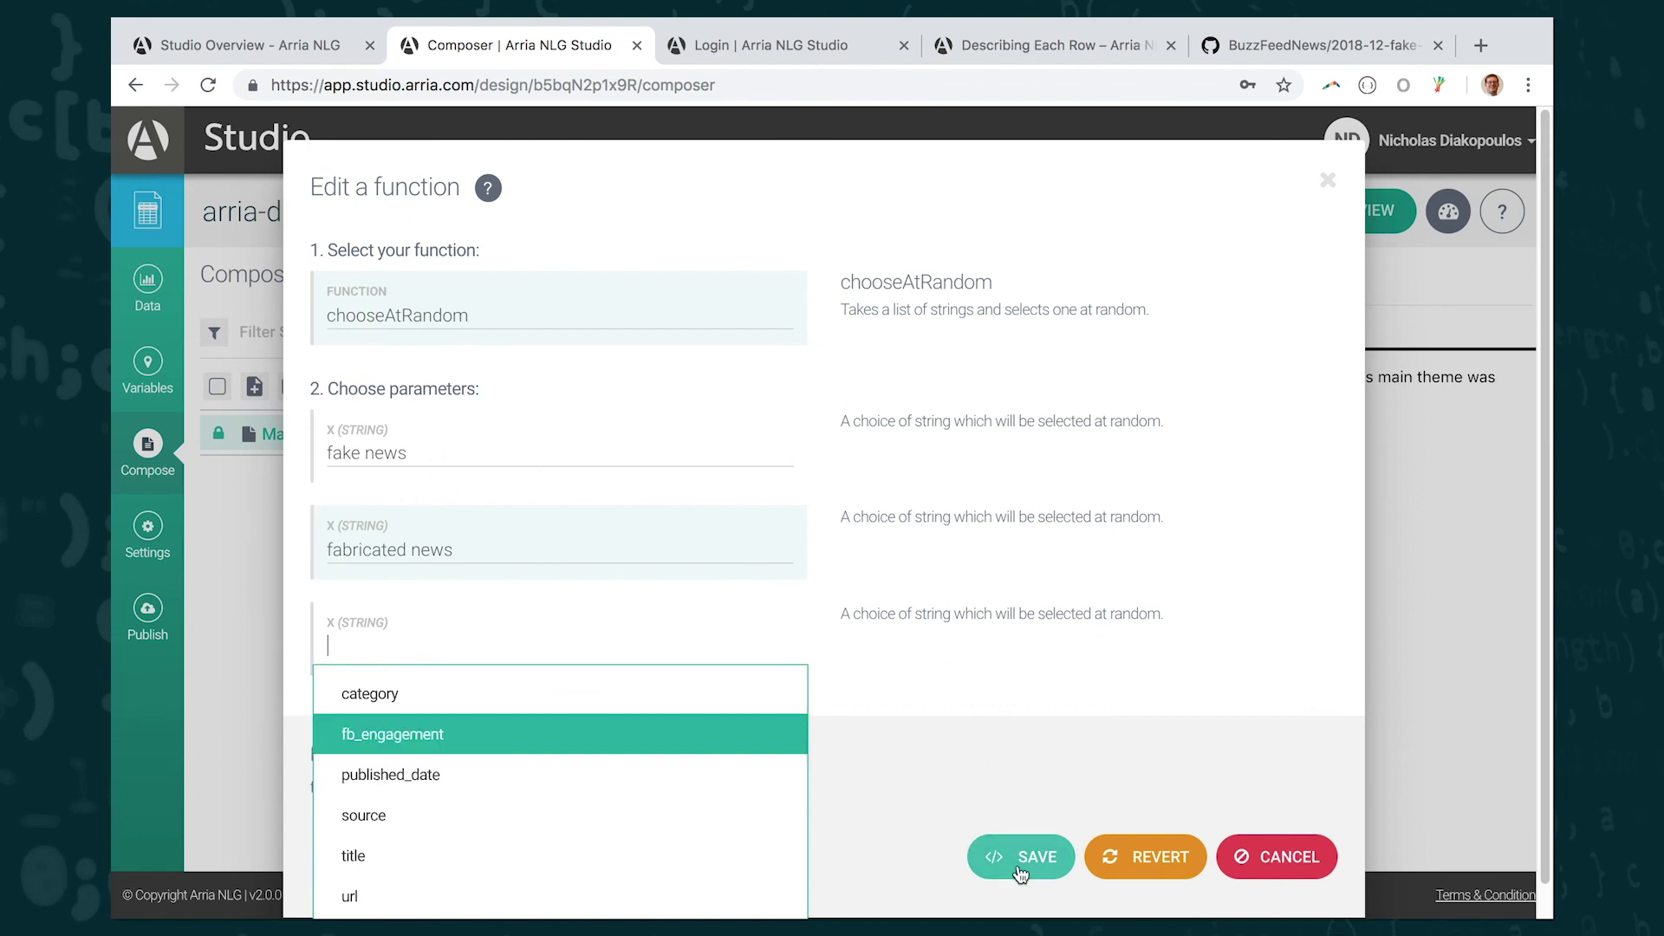
Step: Save the random-choice function into the sentence and preview row 1's output
left_click(1020, 871)
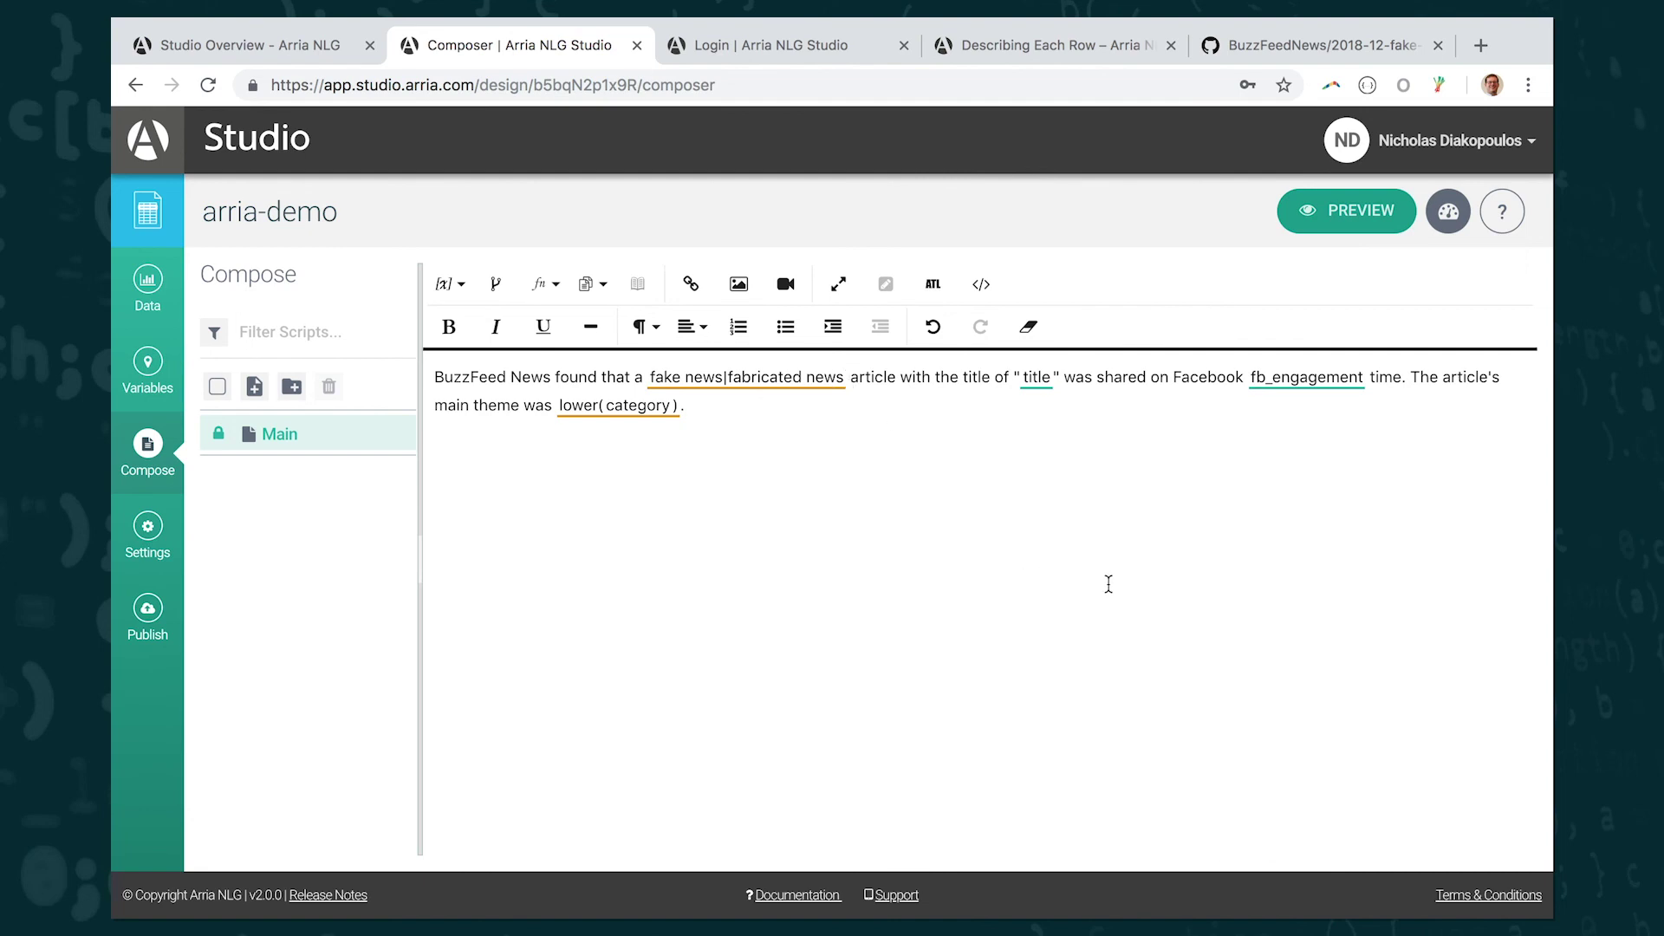
left_click(1362, 225)
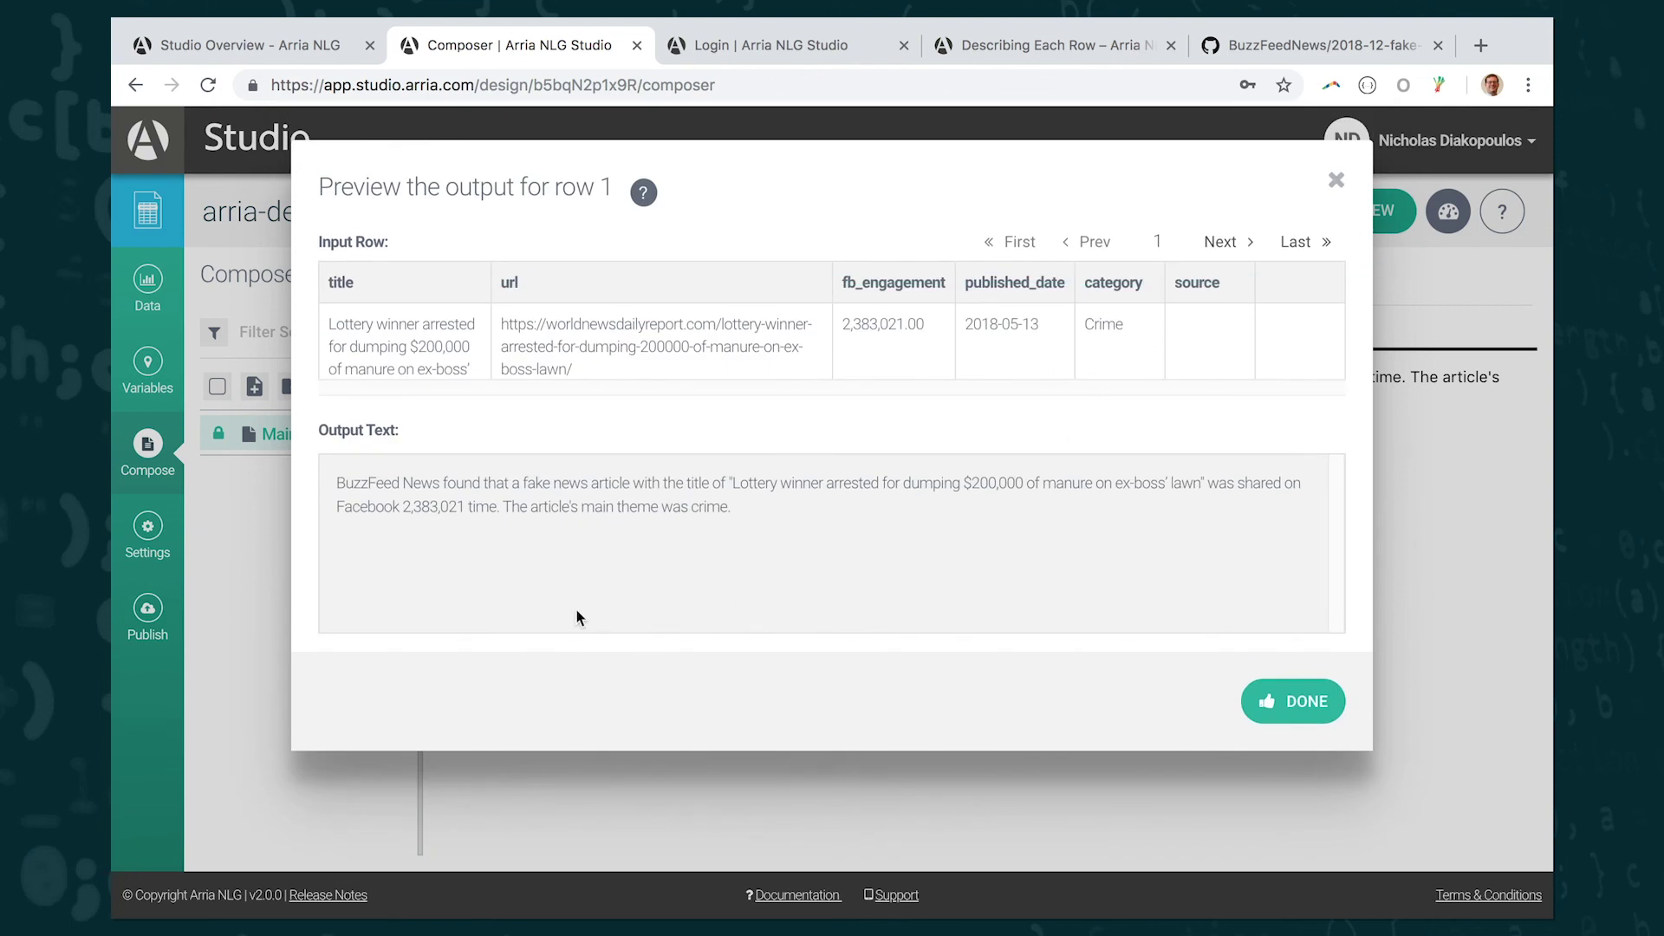
left_click_drag(523, 483, 594, 481)
Step: Step through rows 2 to 5, checking the 'fake news' versus 'fabricated news' wording
left_click(1216, 251)
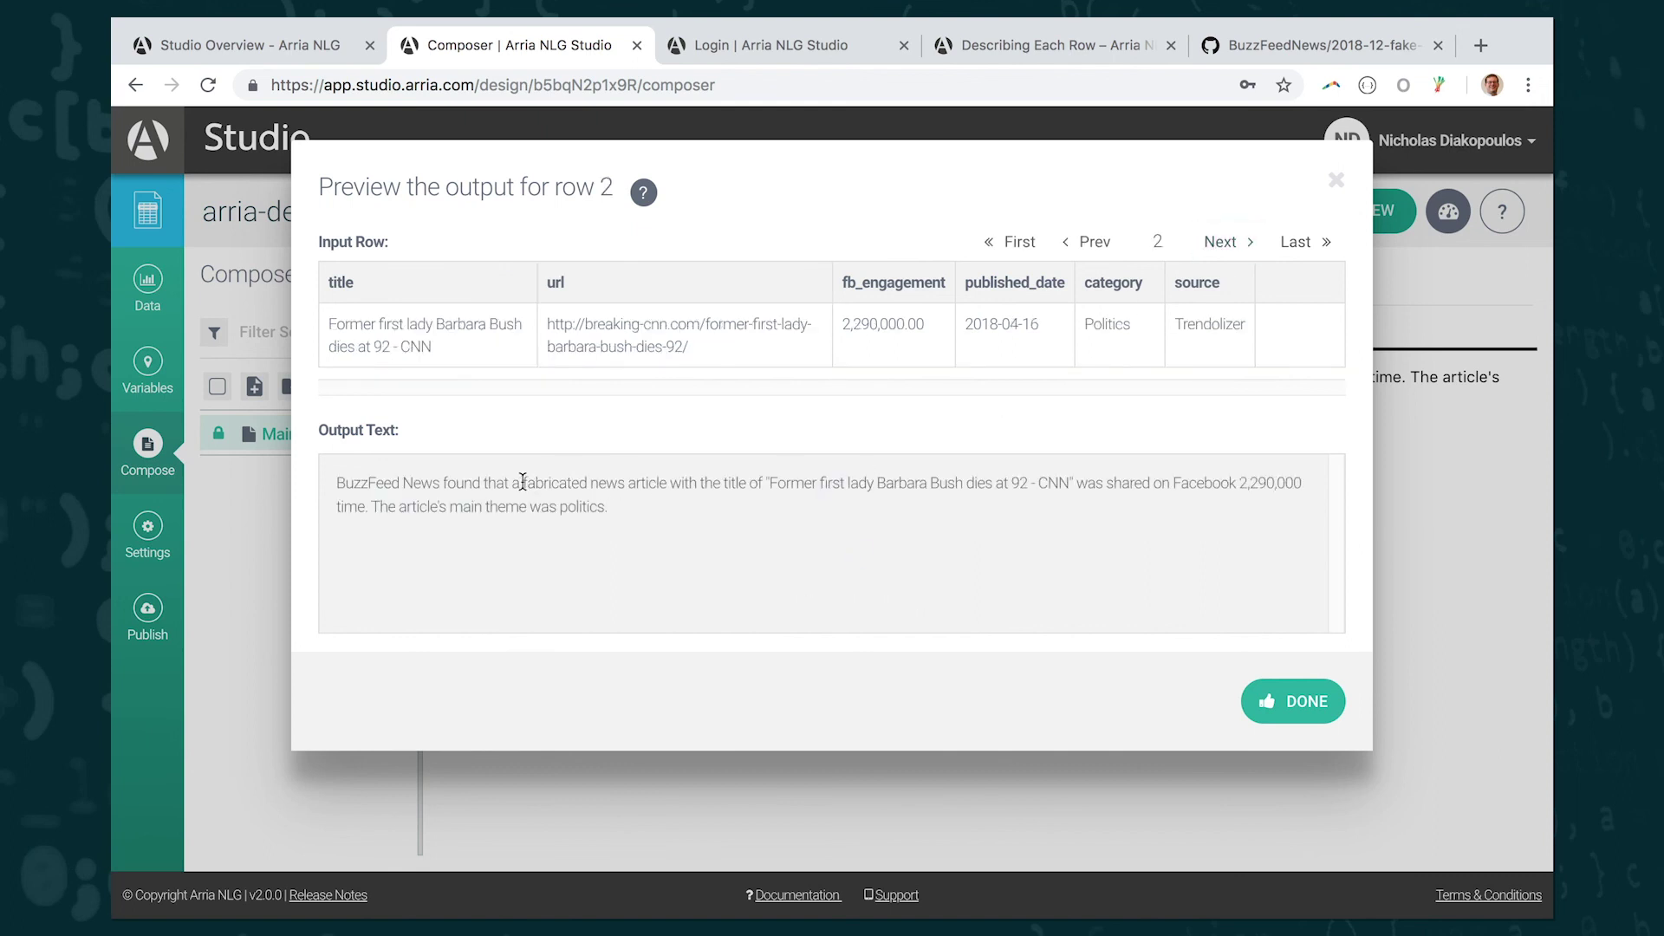
left_click_drag(522, 483, 625, 482)
left_click(624, 482)
left_click(1221, 245)
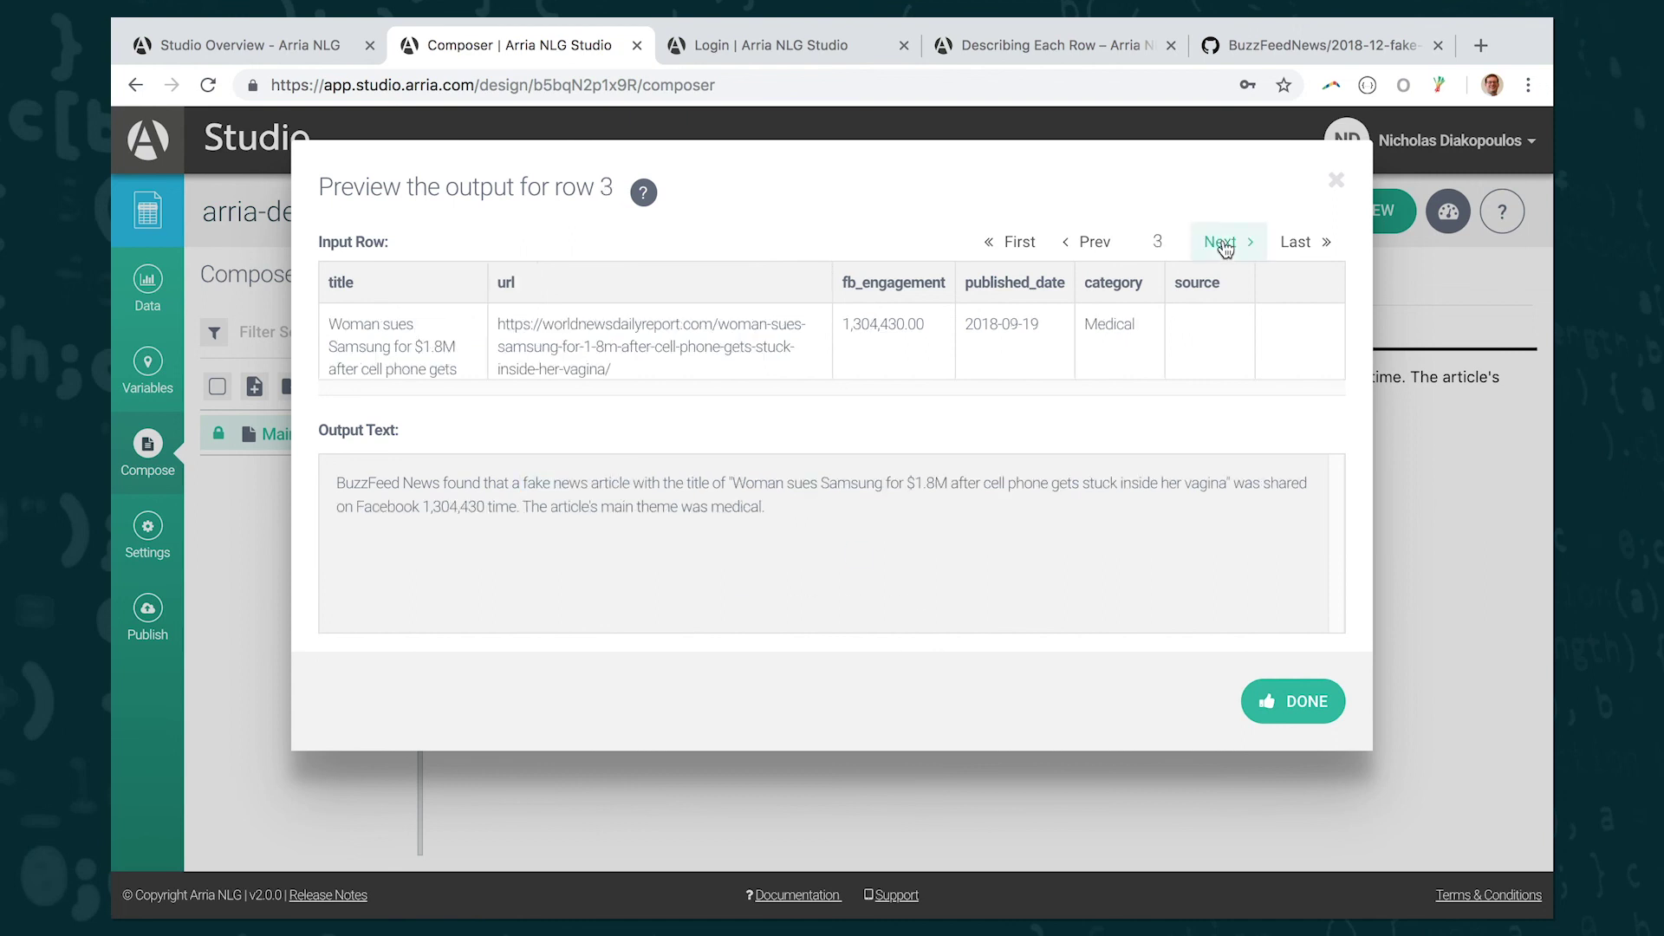
left_click(1222, 245)
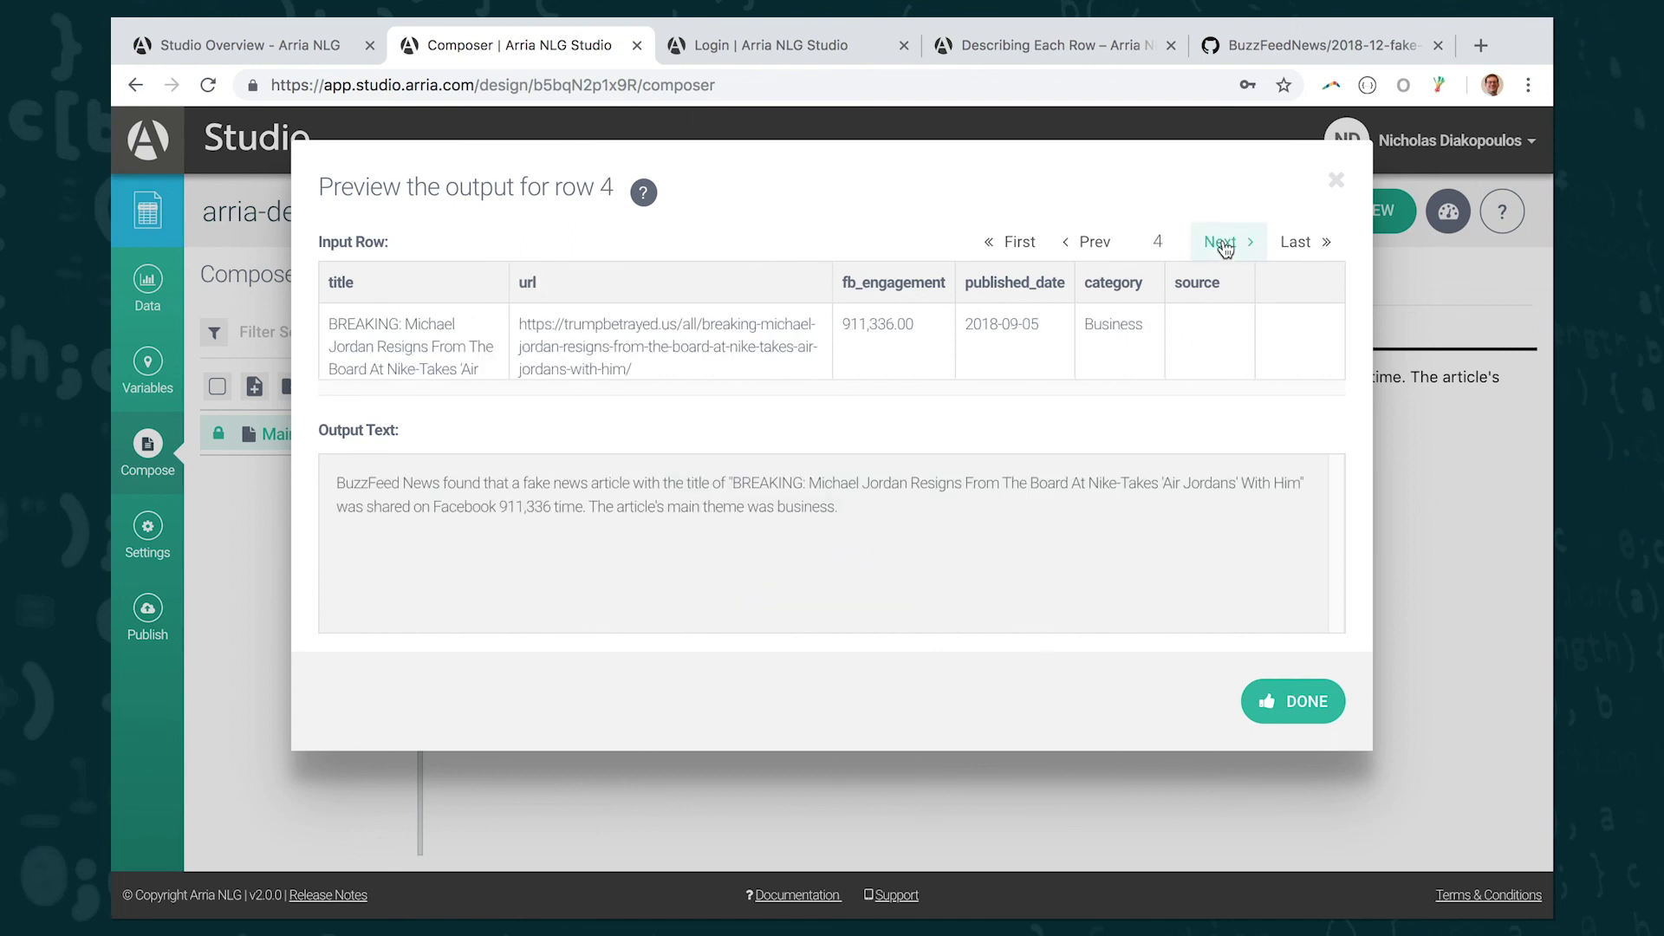
left_click(1222, 246)
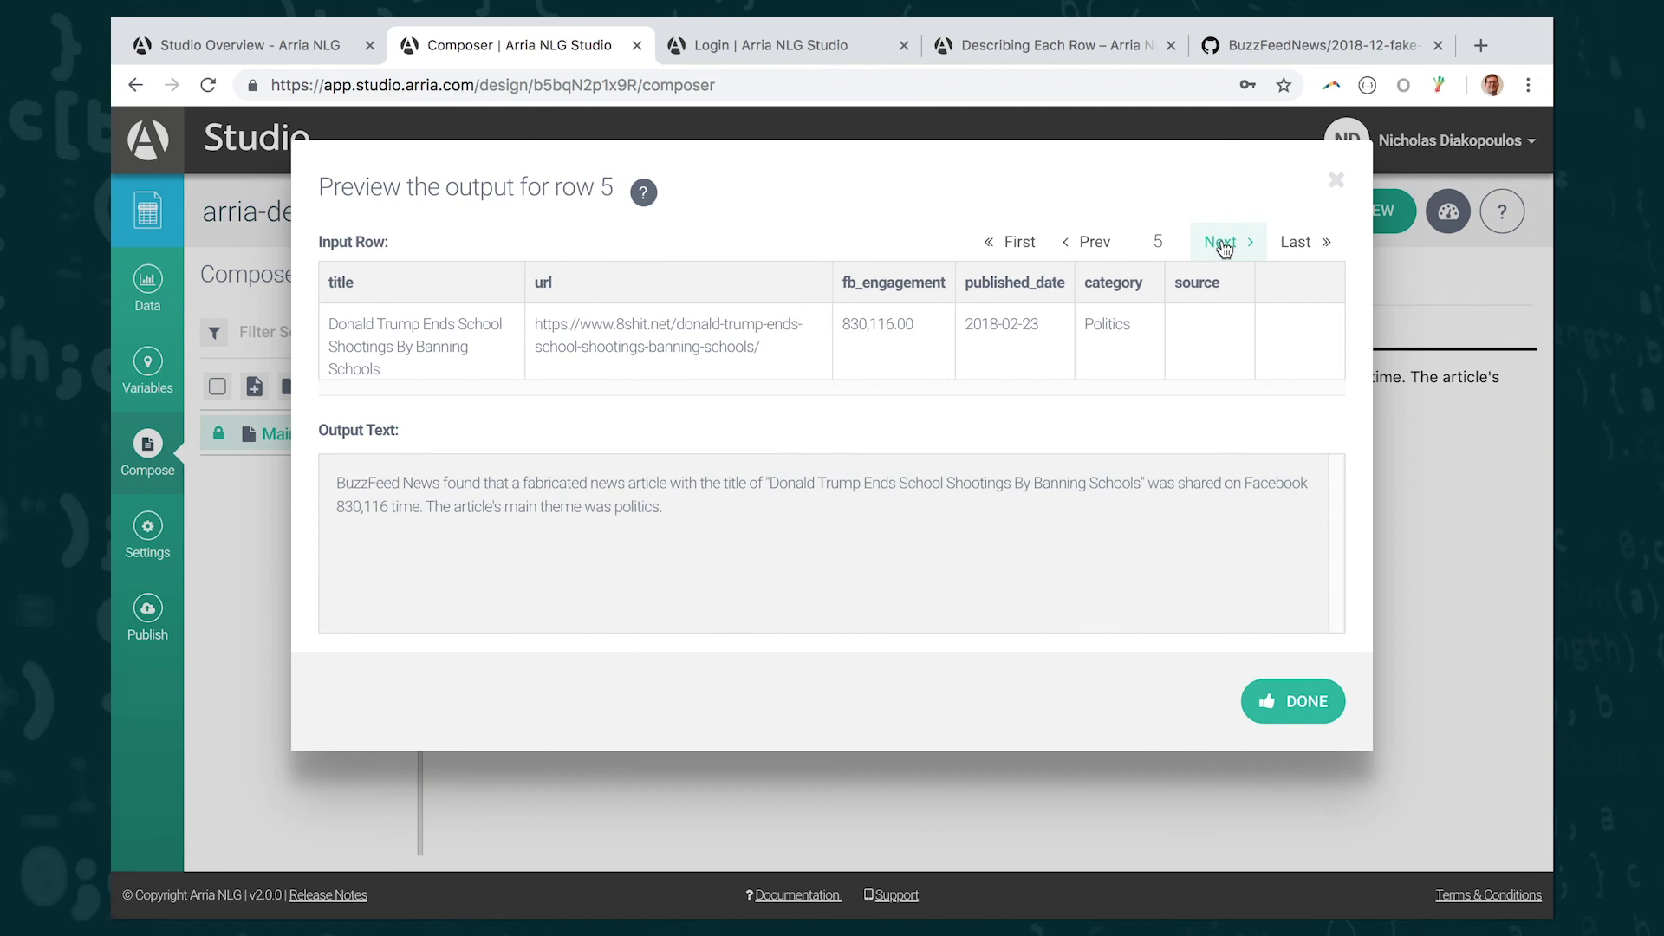
Step: Dismiss the row preview with DONE to return to the Main script sentence
left_click(1309, 702)
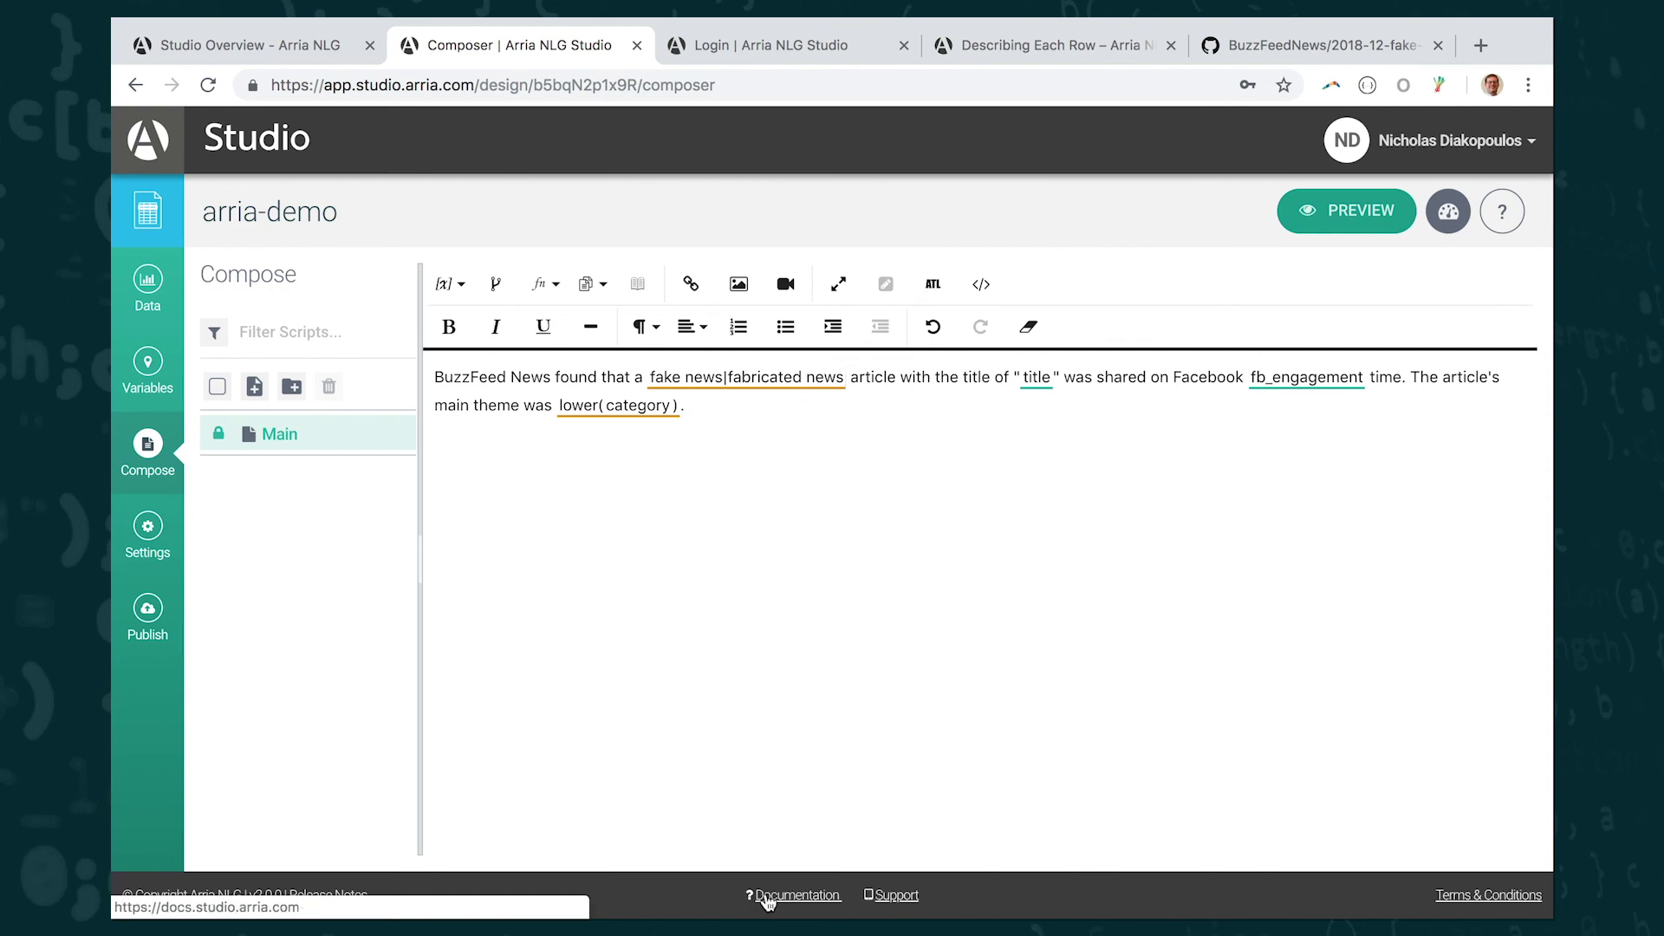
Step: Switch to the 'Describing Each Row' documentation tab
left_click(1062, 47)
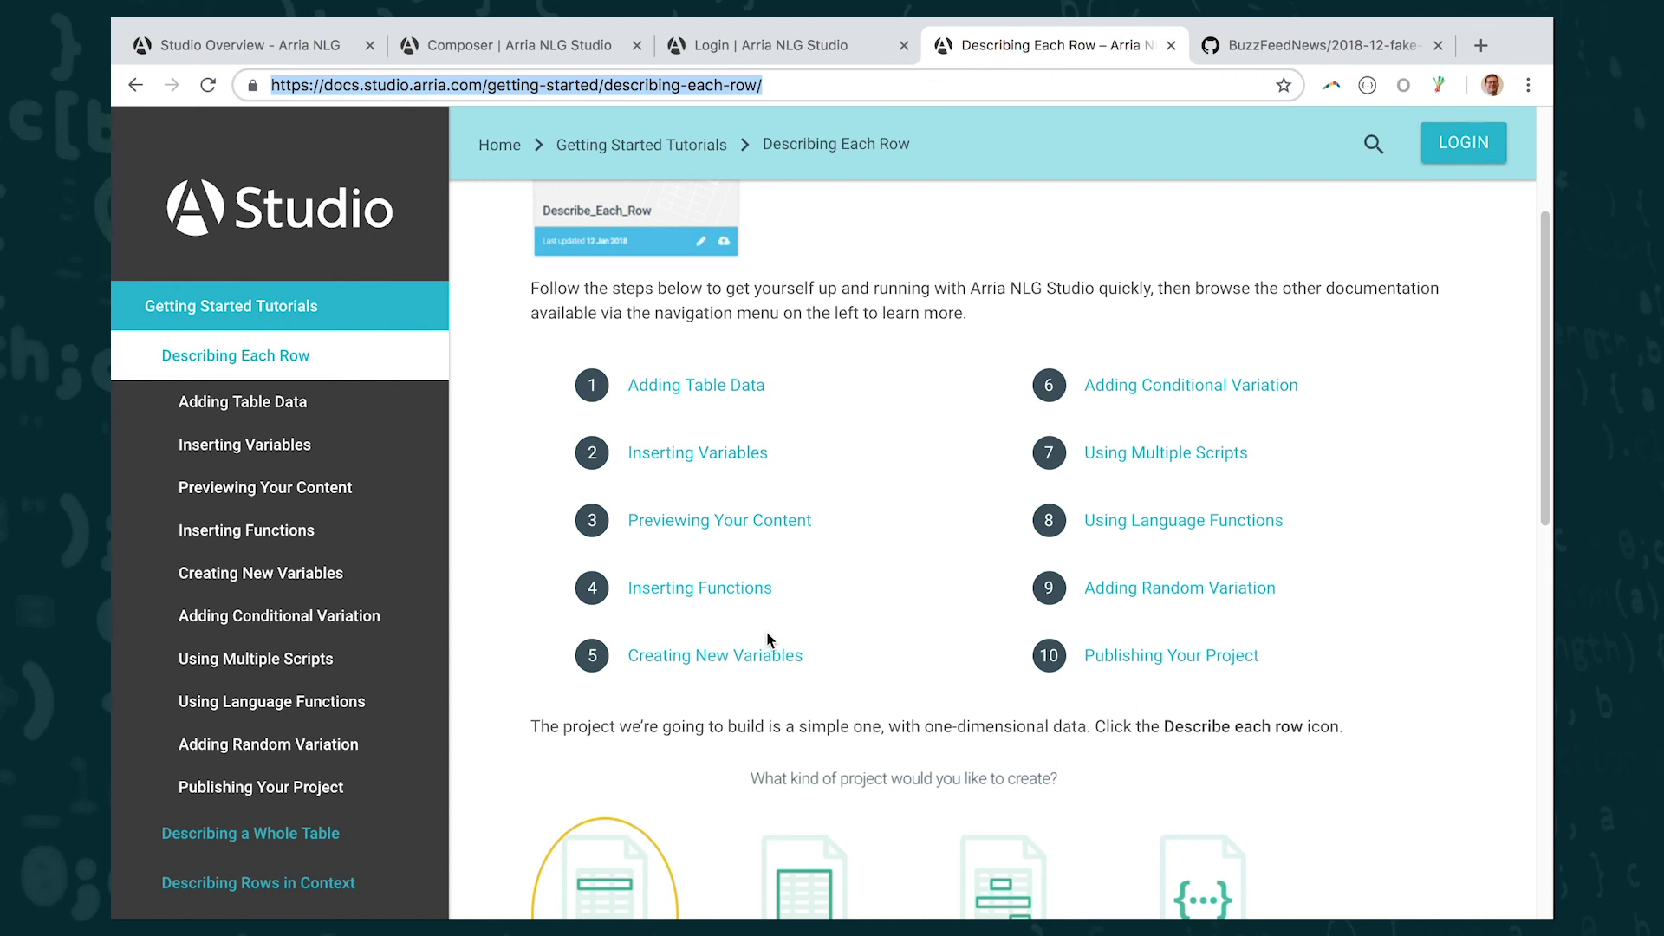
Step: Switch back to the 'Composer | Arria NLG Studio' tab for the arria-demo project
left_click(539, 48)
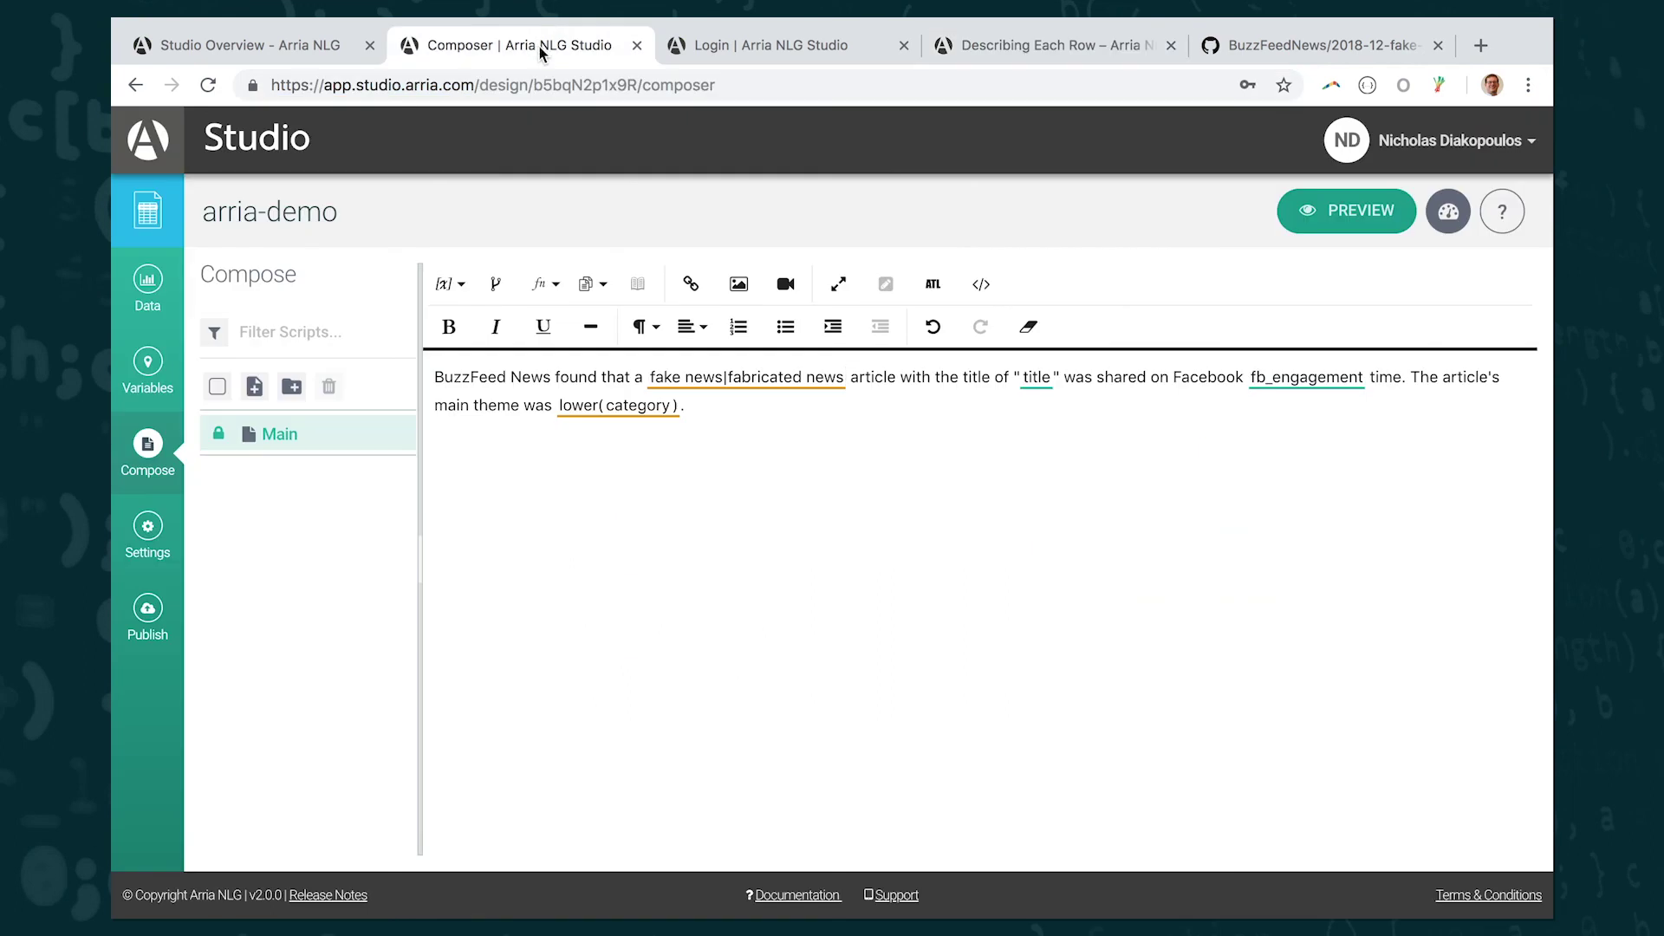